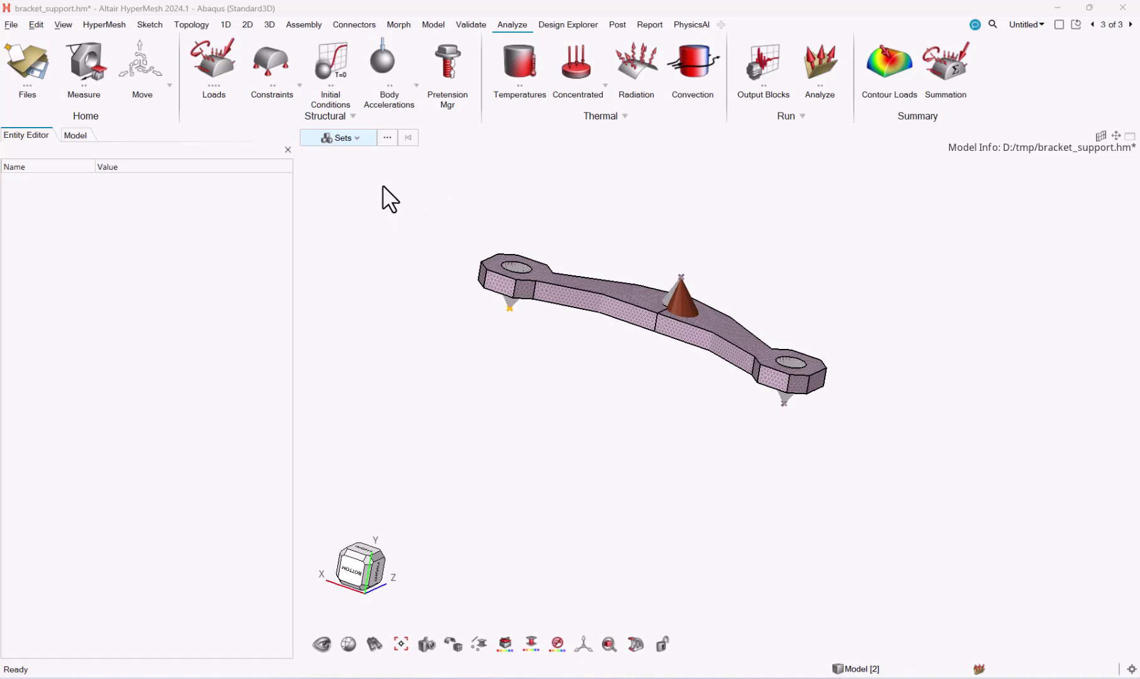
Inspect the properties of the kinematic coupling constraint at the bracket's left end hole, then clear the selection
{"action": "left_click", "coordinate": [397, 220]}
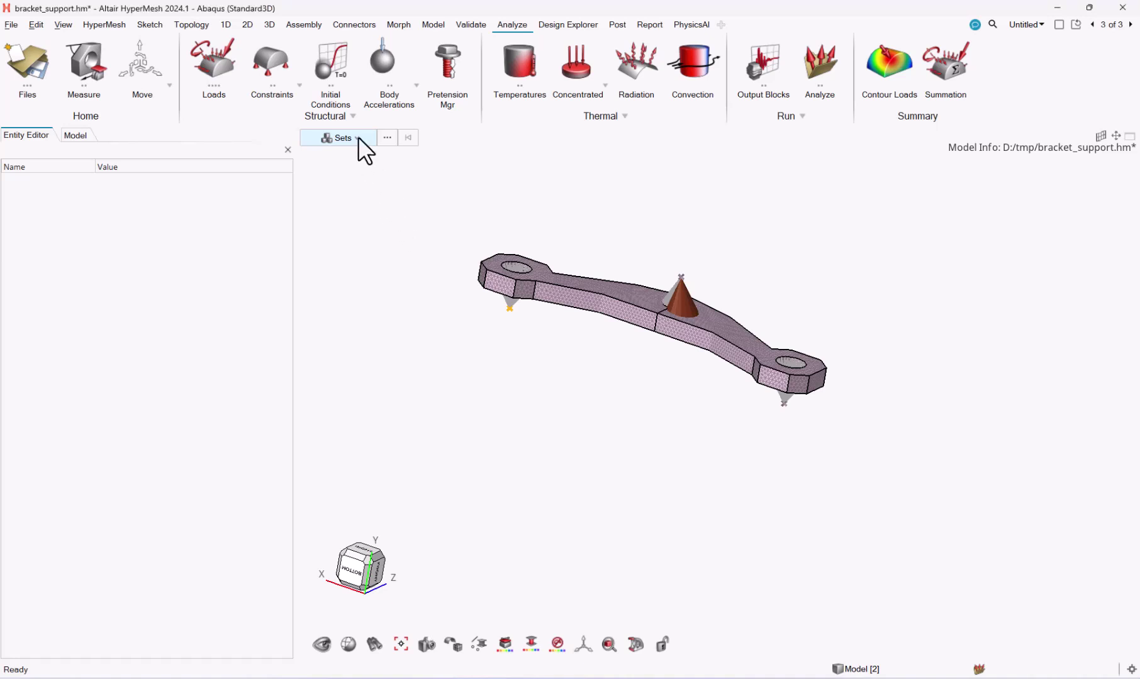
{"action": "middle_click_drag", "start_coordinate": [625, 206], "coordinate": [553, 262]}
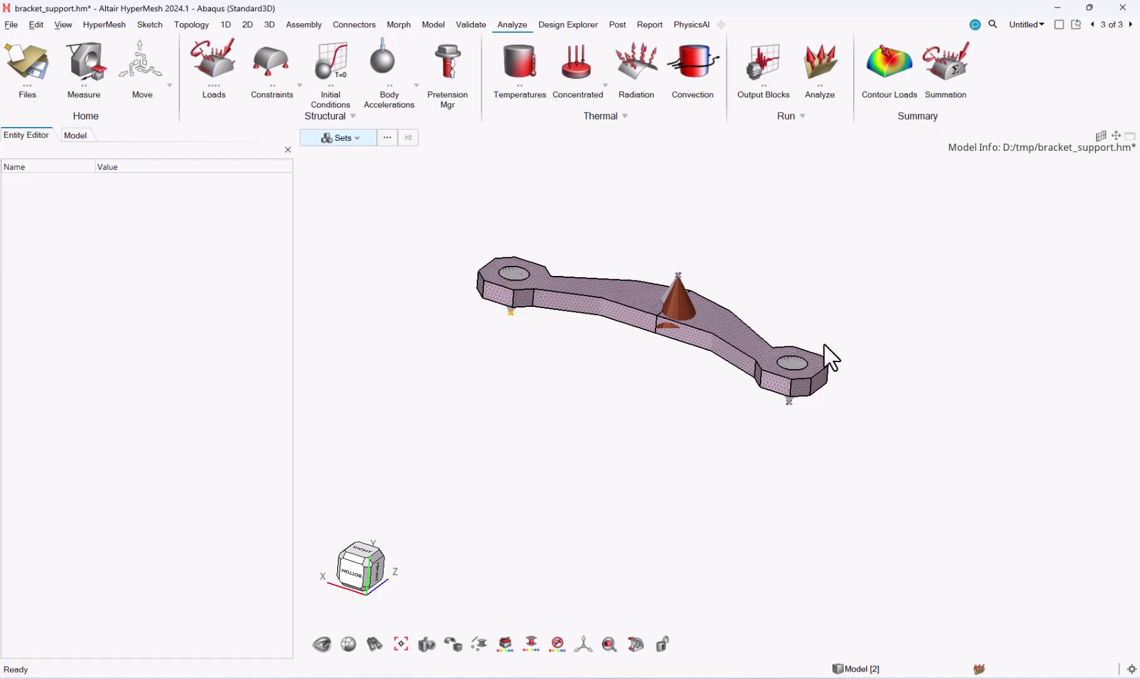
{"action": "middle_click_drag", "start_coordinate": [827, 356], "coordinate": [857, 378]}
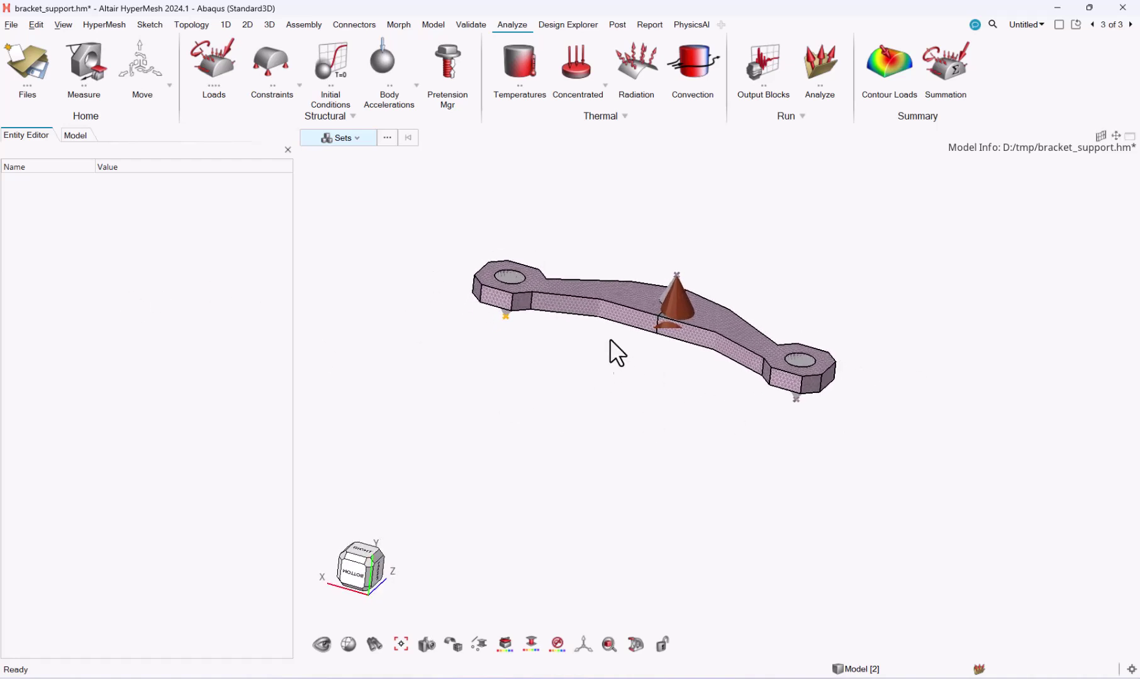
{"action": "key", "text": "c"}
{"action": "key", "text": "c"}
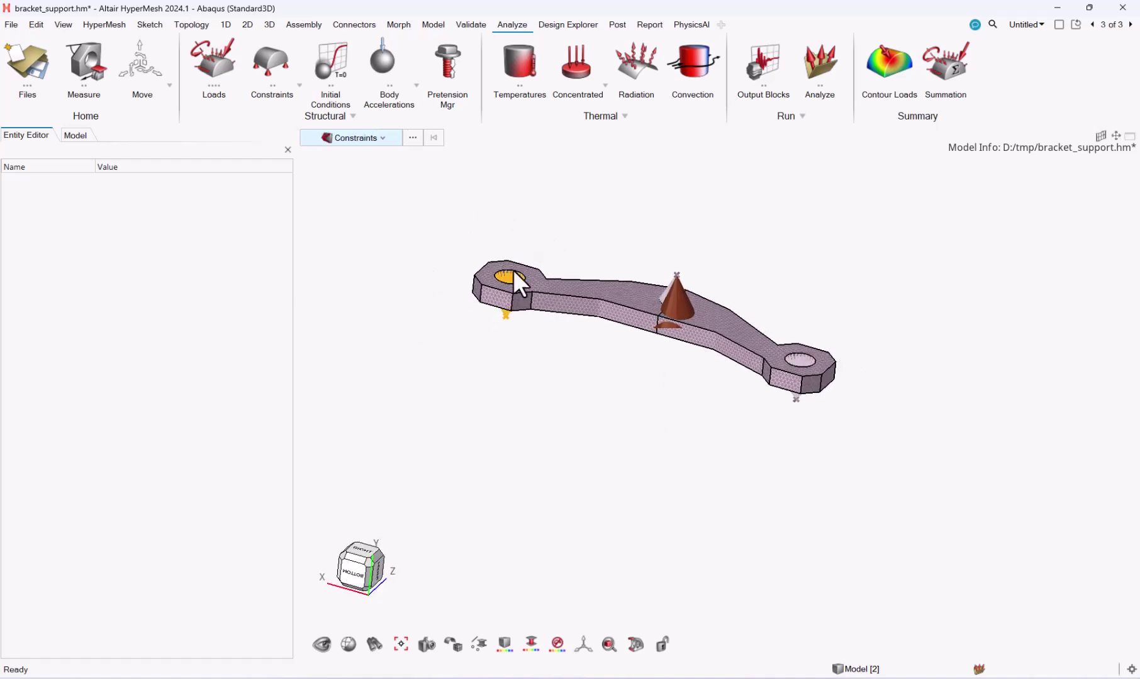
{"action": "left_click", "coordinate": [509, 275]}
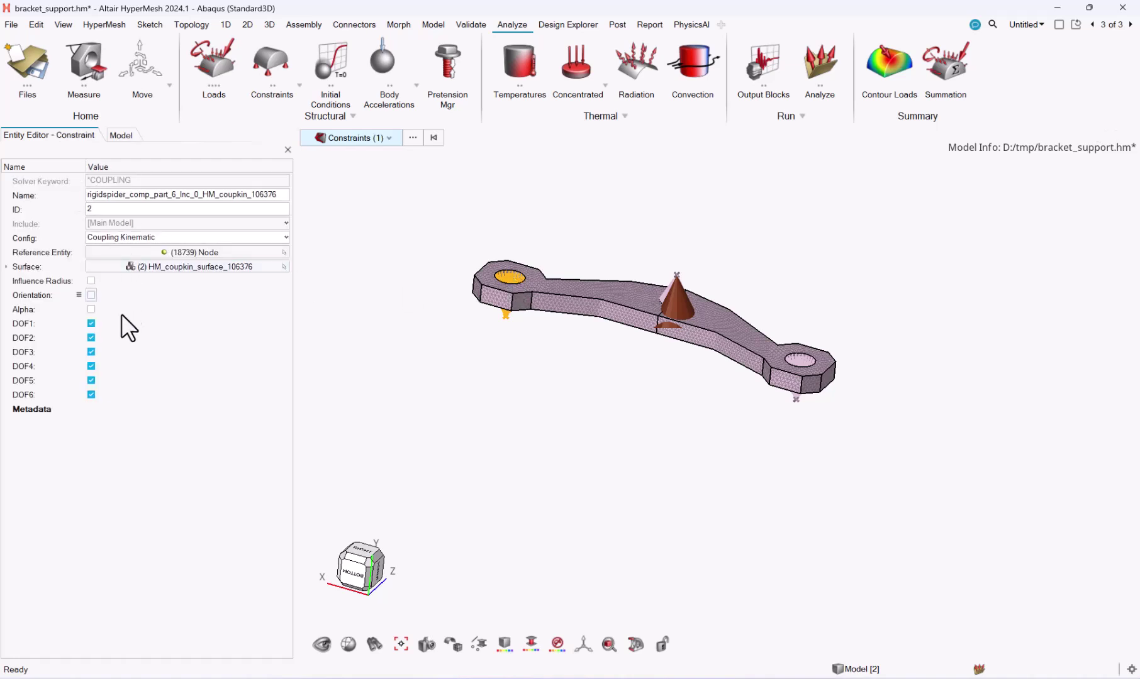
{"action": "left_click", "coordinate": [495, 211]}
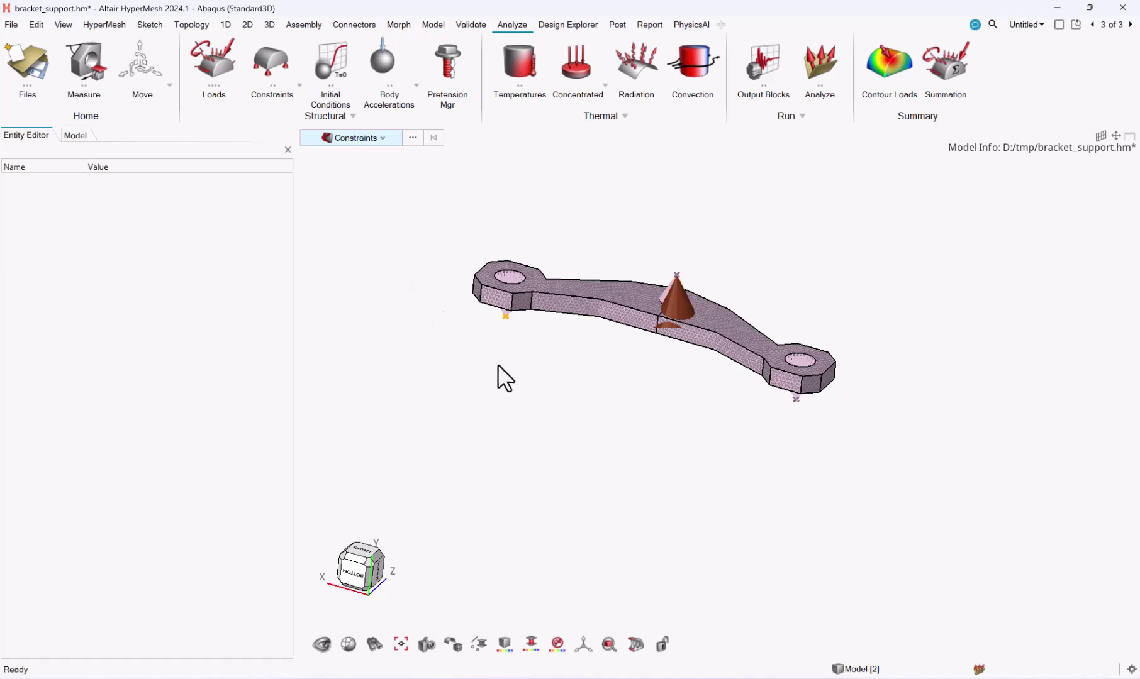
Select the loads by collector, using the auto3 load collector
{"action": "key", "text": "l"}
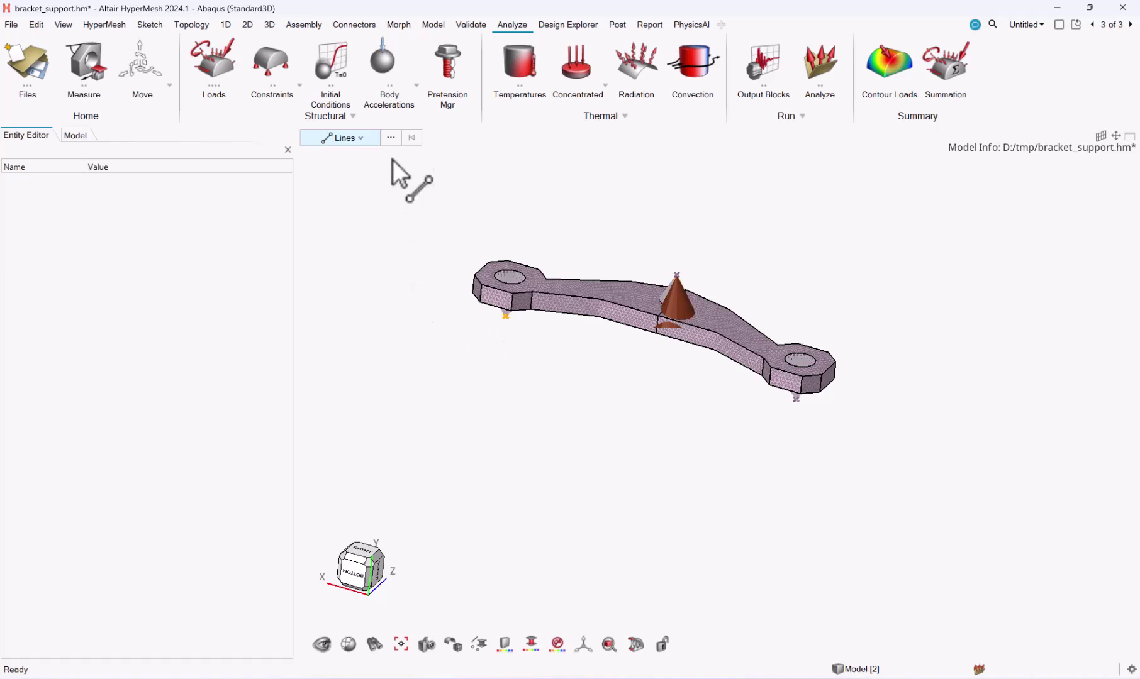
{"action": "key", "text": "l"}
{"action": "left_click", "coordinate": [391, 137]}
{"action": "left_click", "coordinate": [344, 210]}
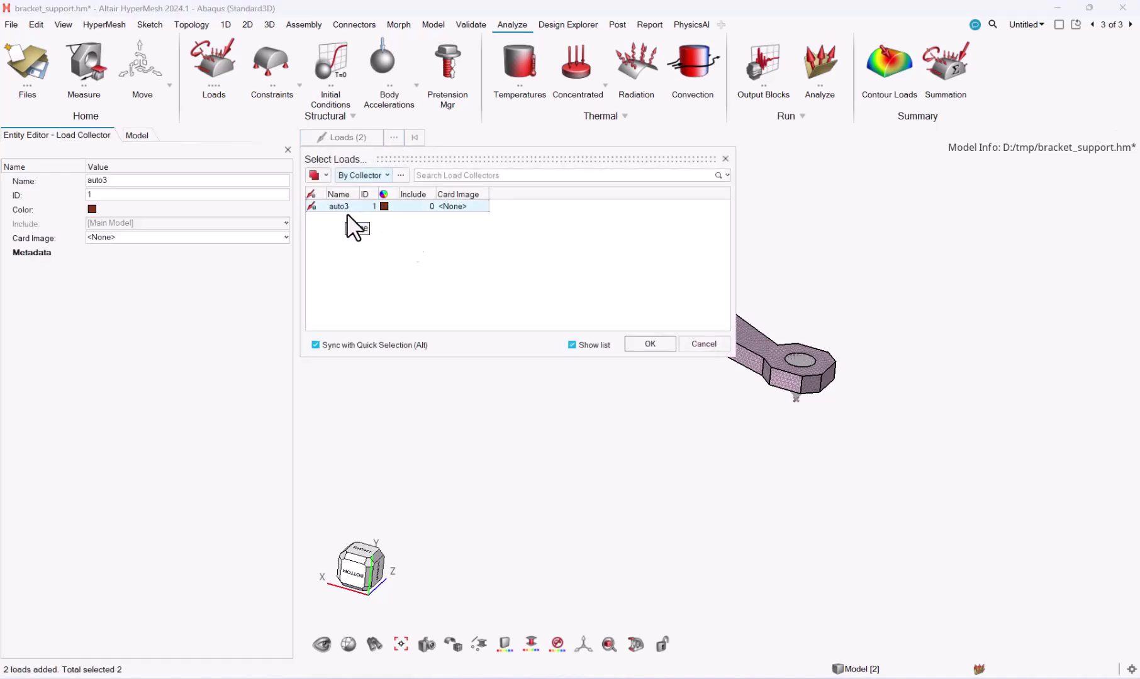
{"action": "left_click", "coordinate": [654, 343]}
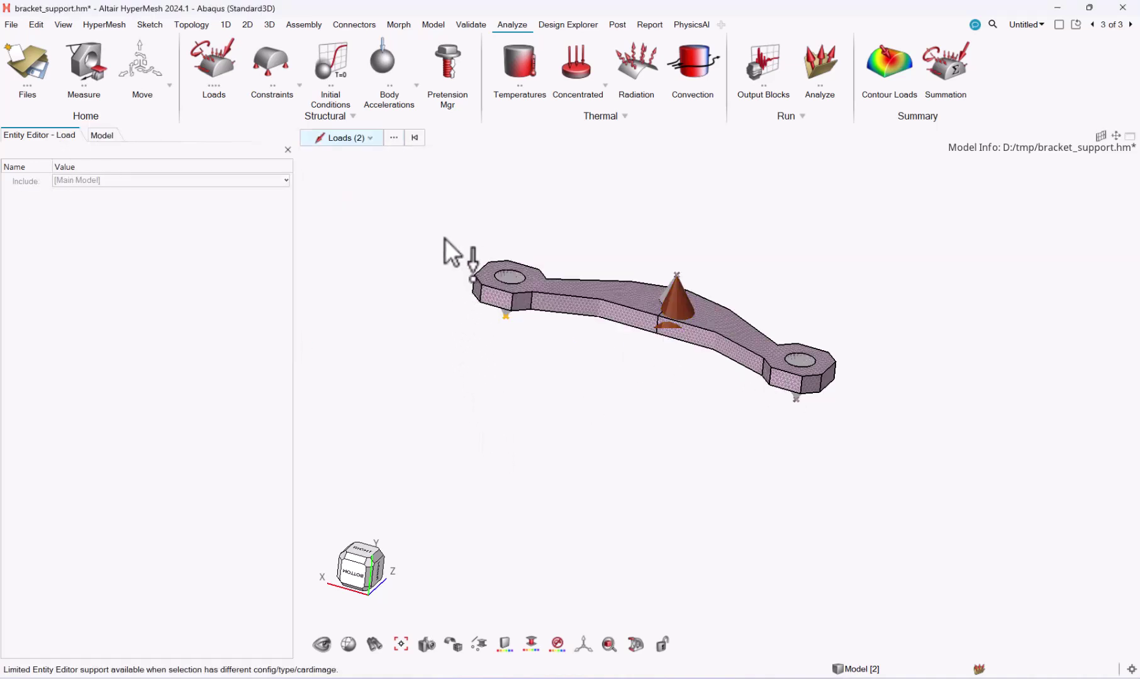
{"action": "right_click", "coordinate": [422, 228]}
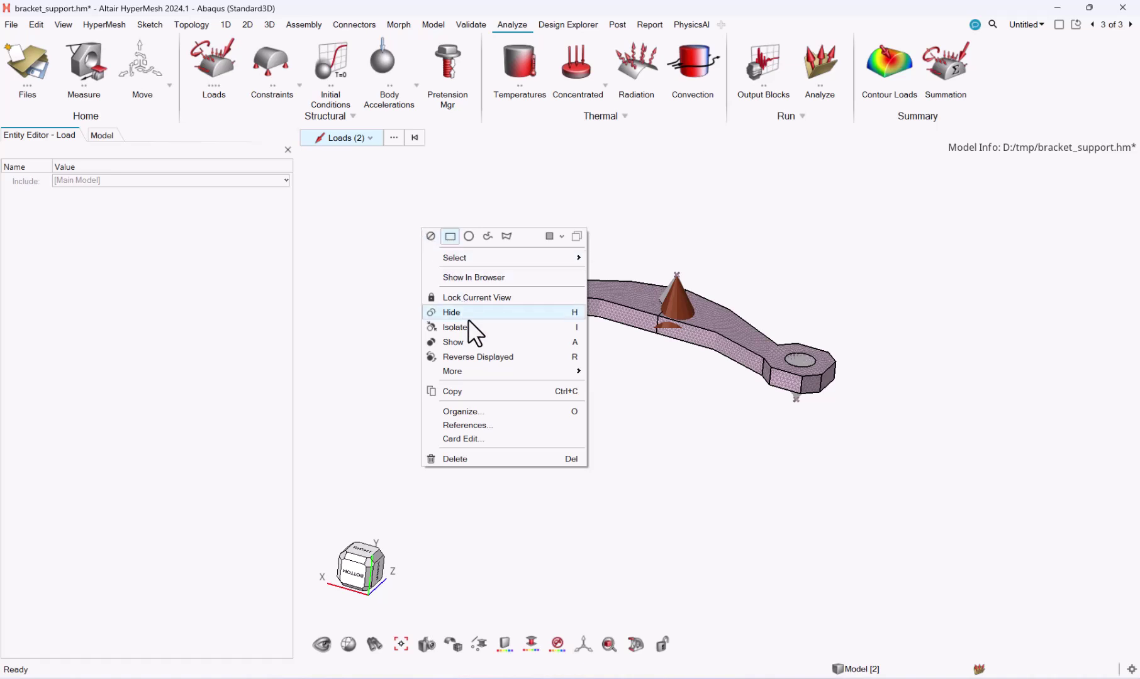
List the model's loads and plot the Directional Force load on the bracket
{"action": "left_click", "coordinate": [99, 136]}
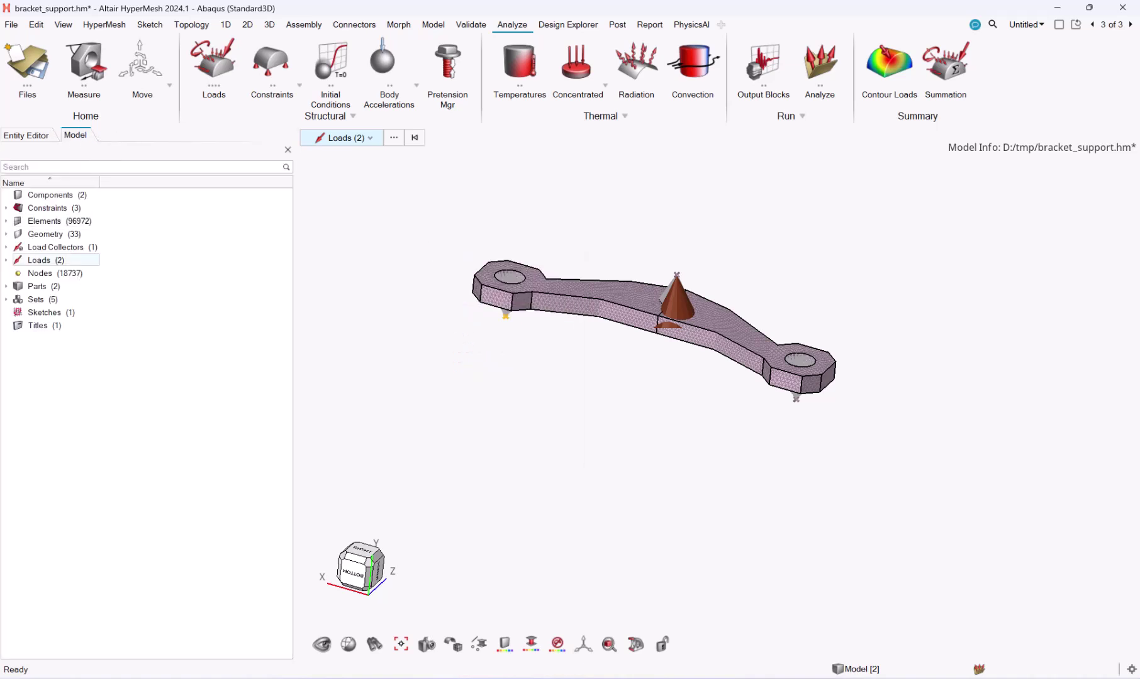
{"action": "double_click", "coordinate": [54, 259]}
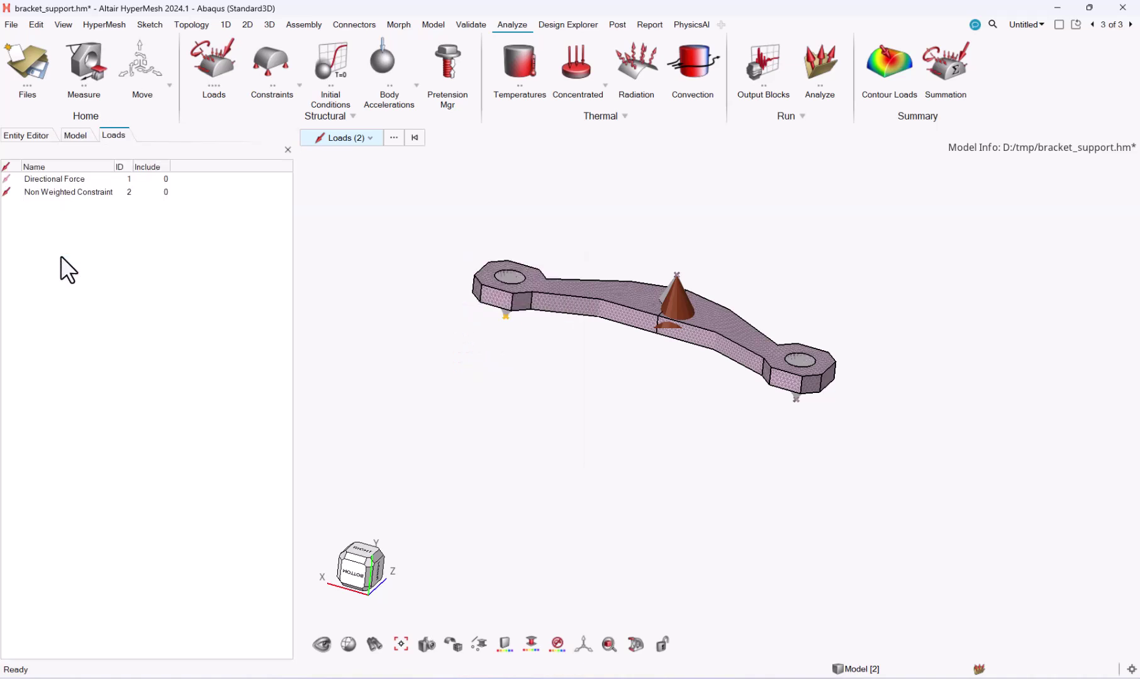
{"action": "left_click", "coordinate": [32, 209]}
{"action": "left_click", "coordinate": [43, 196]}
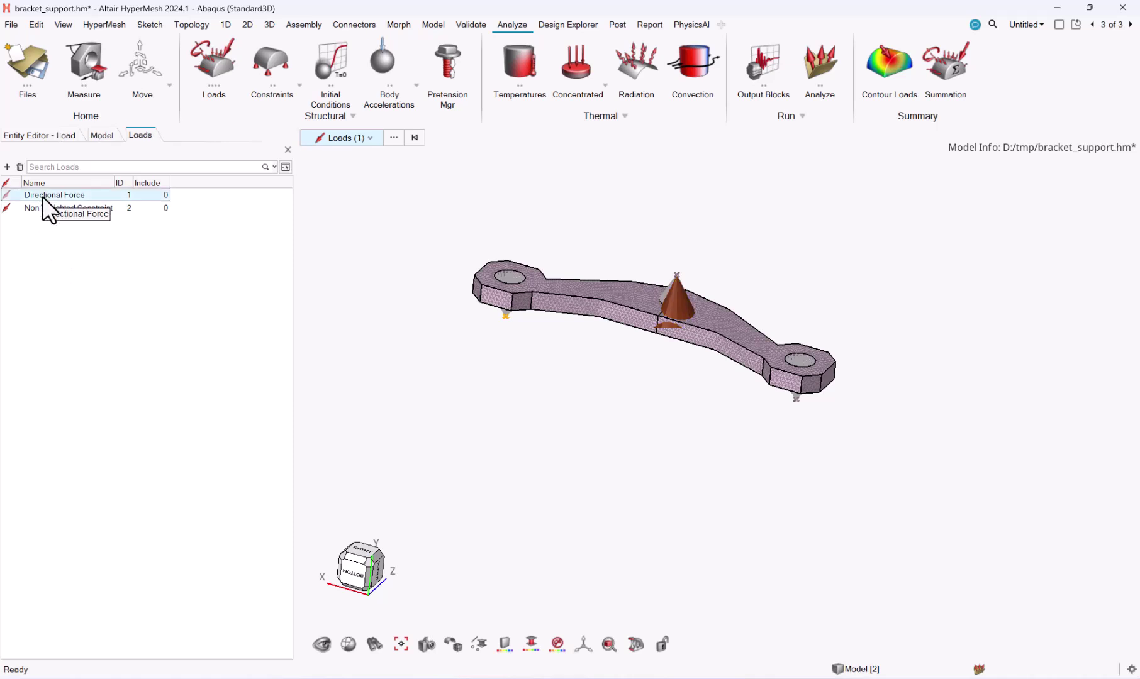
{"action": "right_click", "coordinate": [42, 196]}
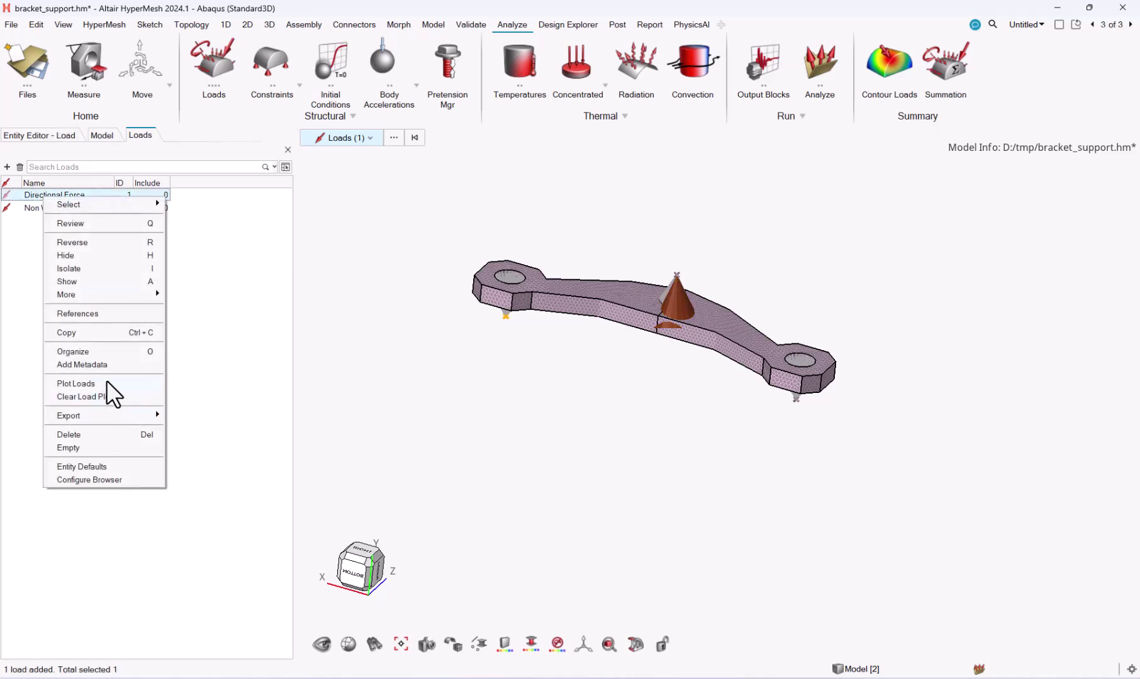
{"action": "mouse_move", "coordinate": [114, 383]}
{"action": "left_click", "coordinate": [202, 384]}
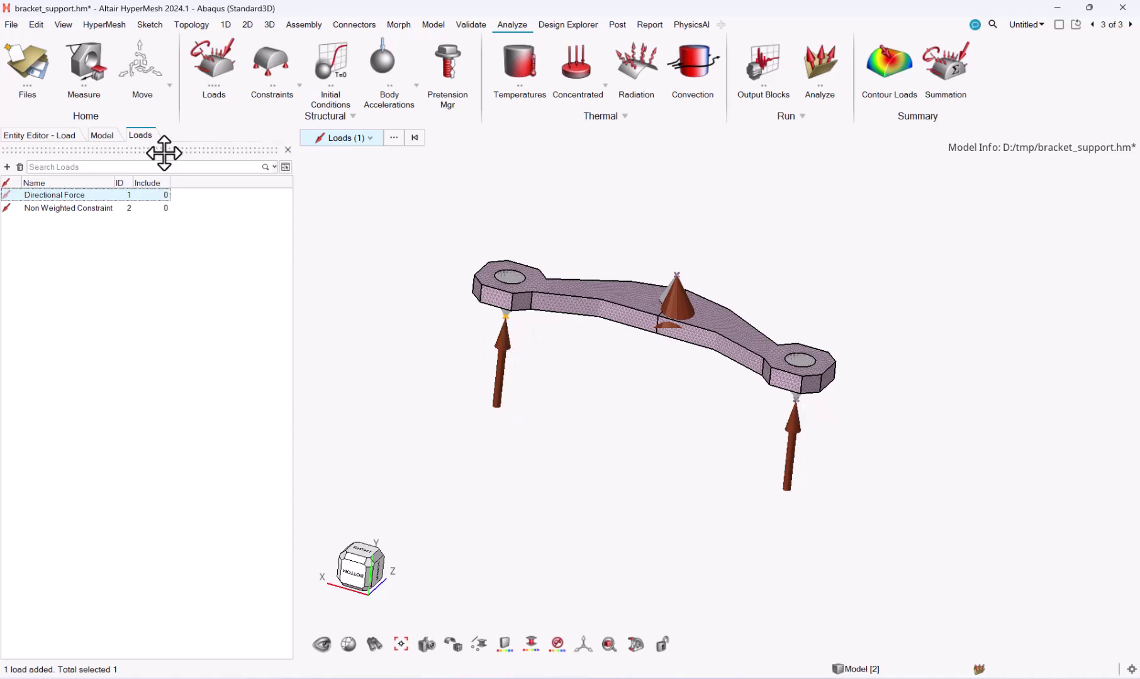
{"action": "left_click", "coordinate": [287, 149]}
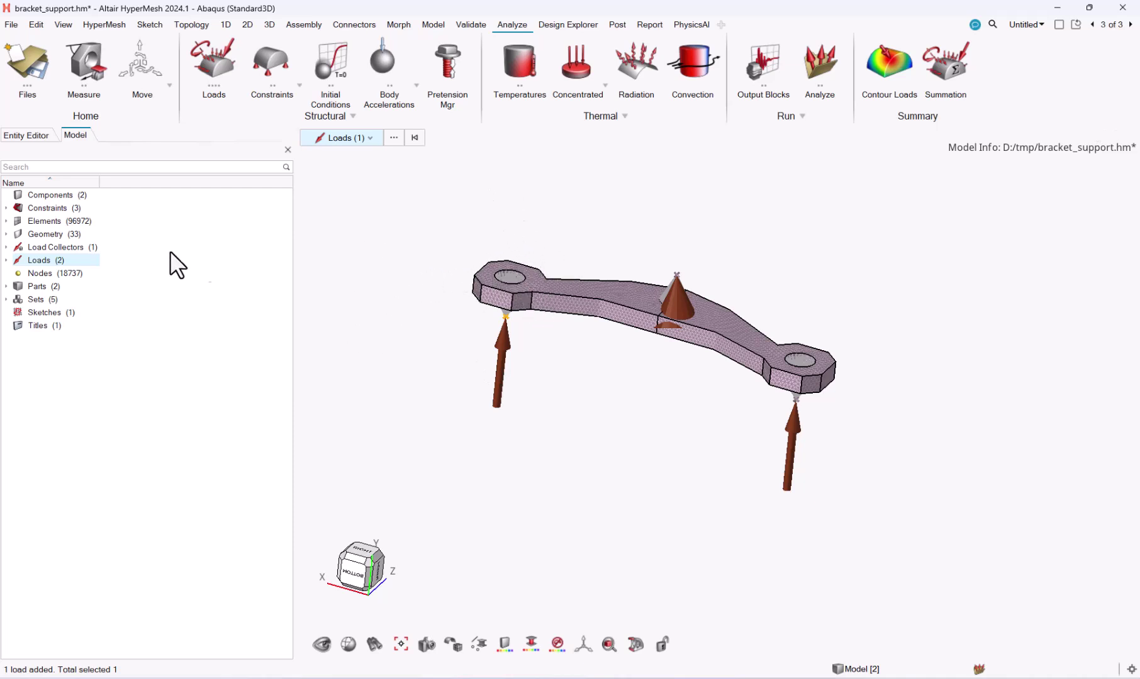
Create a new Coupling Kinematic constraint and add a new SURFACE_NODE surface set to it
{"action": "scroll", "coordinate": [502, 338], "scroll_direction": "up", "scroll_amount": 2}
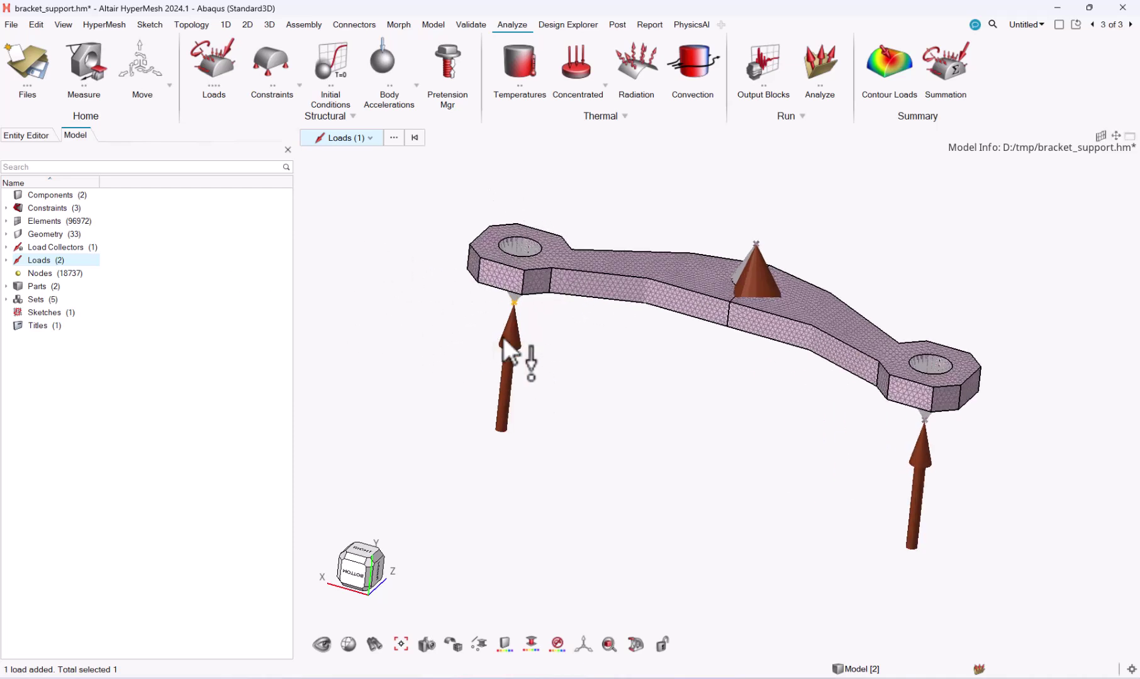
{"action": "scroll", "coordinate": [502, 338], "scroll_direction": "up", "scroll_amount": 5}
{"action": "right_click_drag", "start_coordinate": [586, 299], "coordinate": [530, 374]}
{"action": "scroll", "coordinate": [503, 350], "scroll_direction": "down", "scroll_amount": 1}
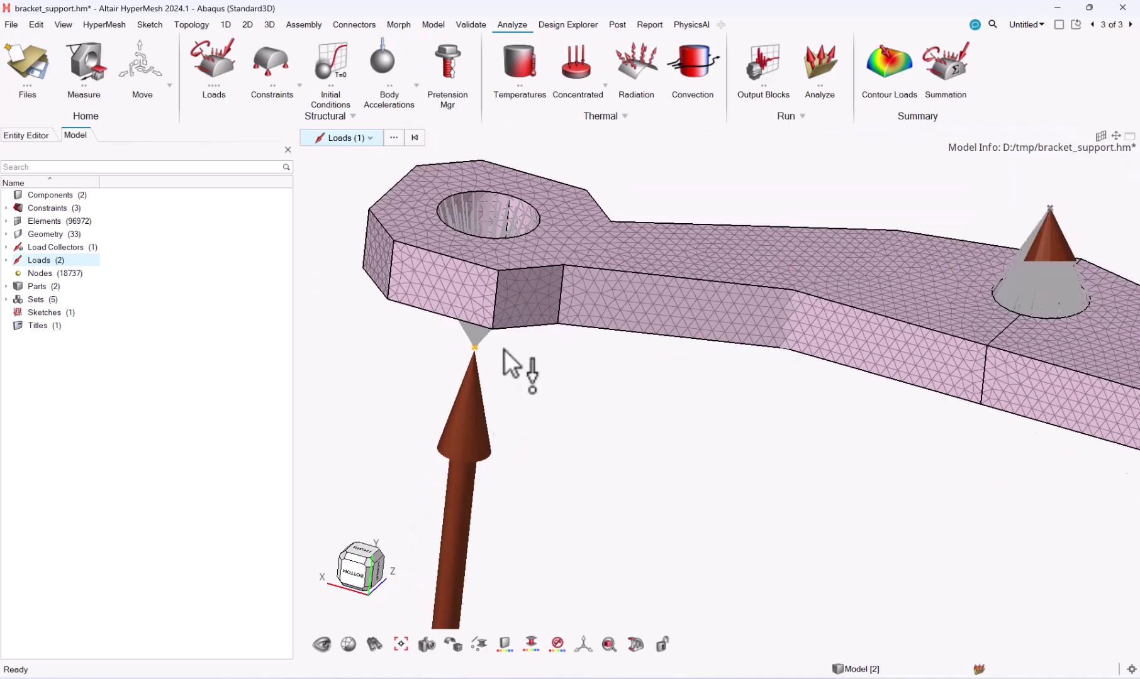
{"action": "scroll", "coordinate": [513, 365], "scroll_direction": "down", "scroll_amount": 1}
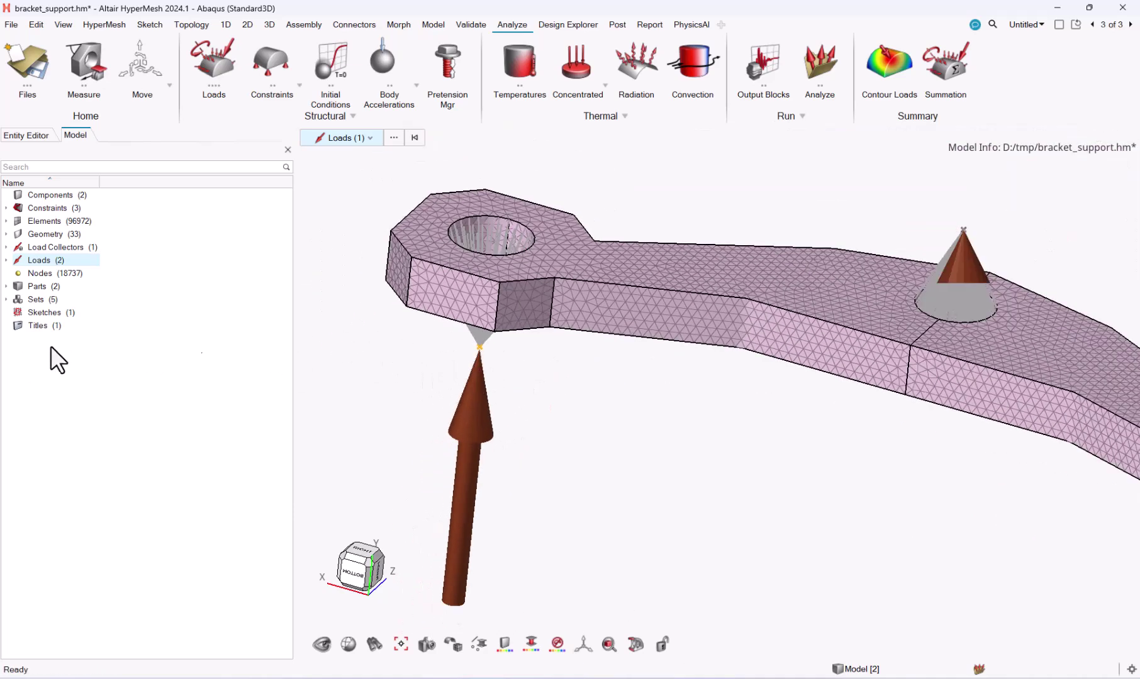
{"action": "right_click", "coordinate": [219, 319]}
{"action": "mouse_move", "coordinate": [233, 328]}
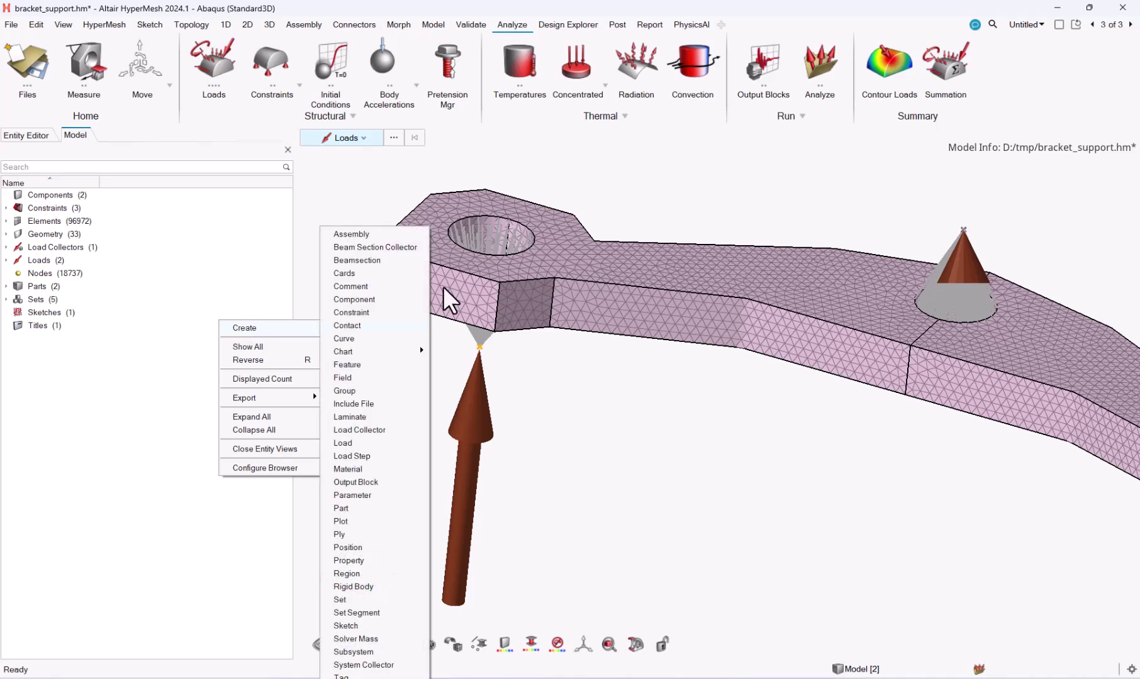
{"action": "left_click", "coordinate": [360, 313]}
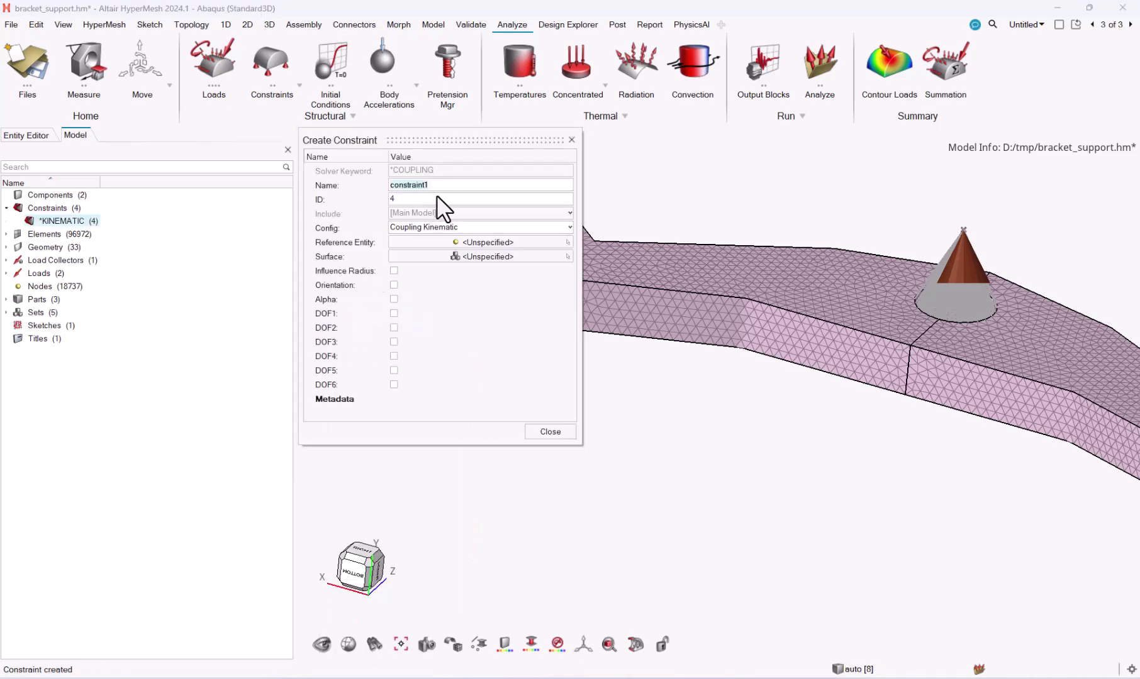
{"action": "left_click_drag", "start_coordinate": [481, 134], "coordinate": [281, 293]}
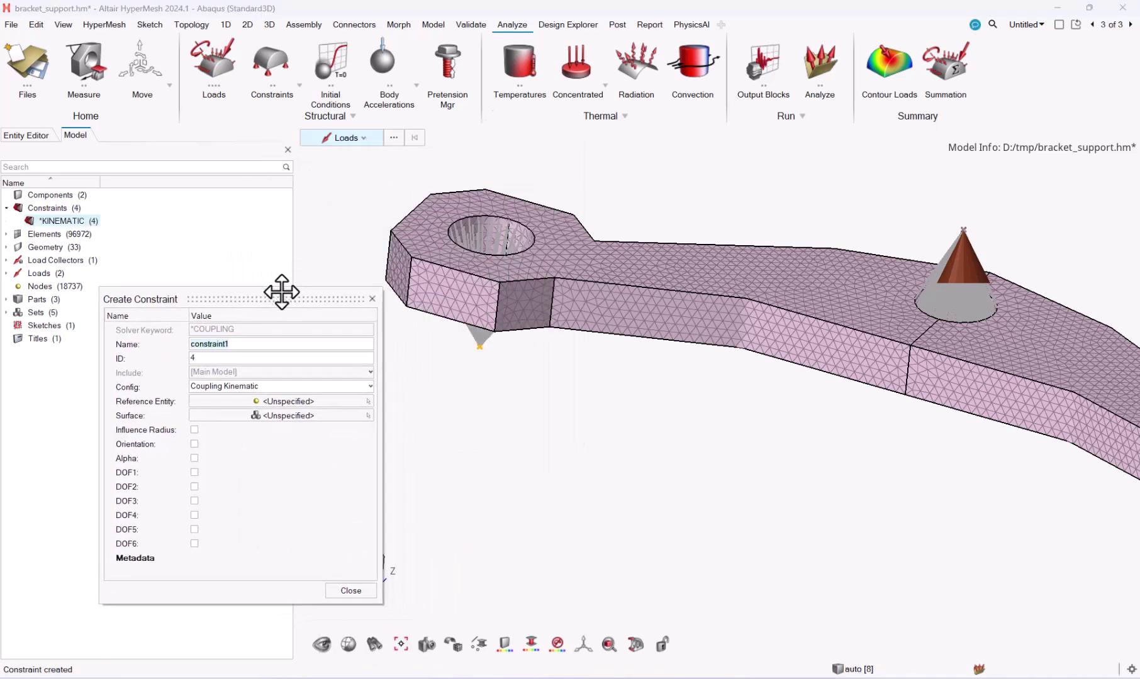
{"action": "right_click", "coordinate": [185, 418]}
{"action": "left_click", "coordinate": [195, 428]}
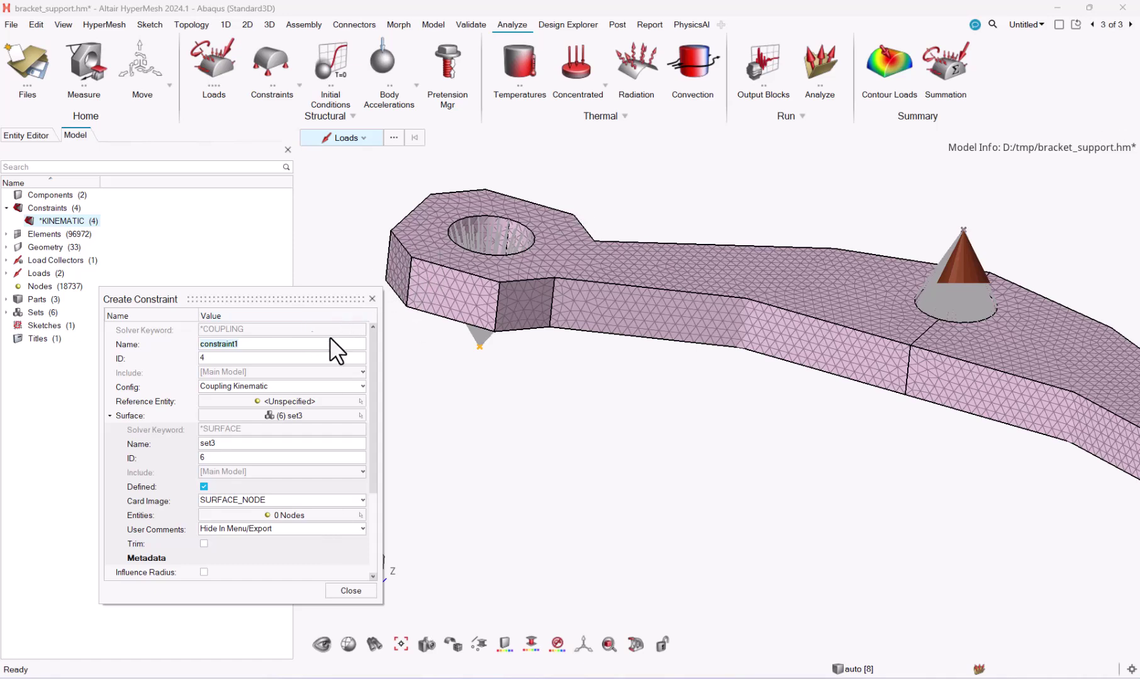
{"action": "left_click", "coordinate": [372, 299]}
Split the page into two side-by-side model windows
{"action": "scroll", "coordinate": [479, 435], "scroll_direction": "down", "scroll_amount": 3}
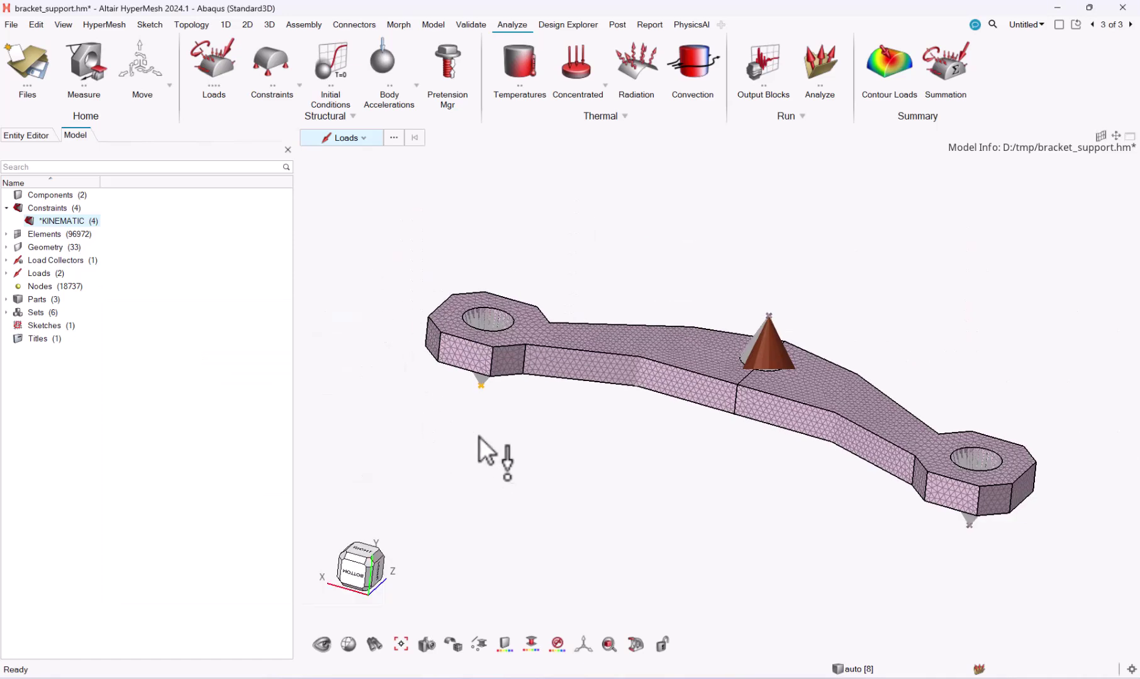
{"action": "right_click_drag", "start_coordinate": [613, 451], "coordinate": [563, 424]}
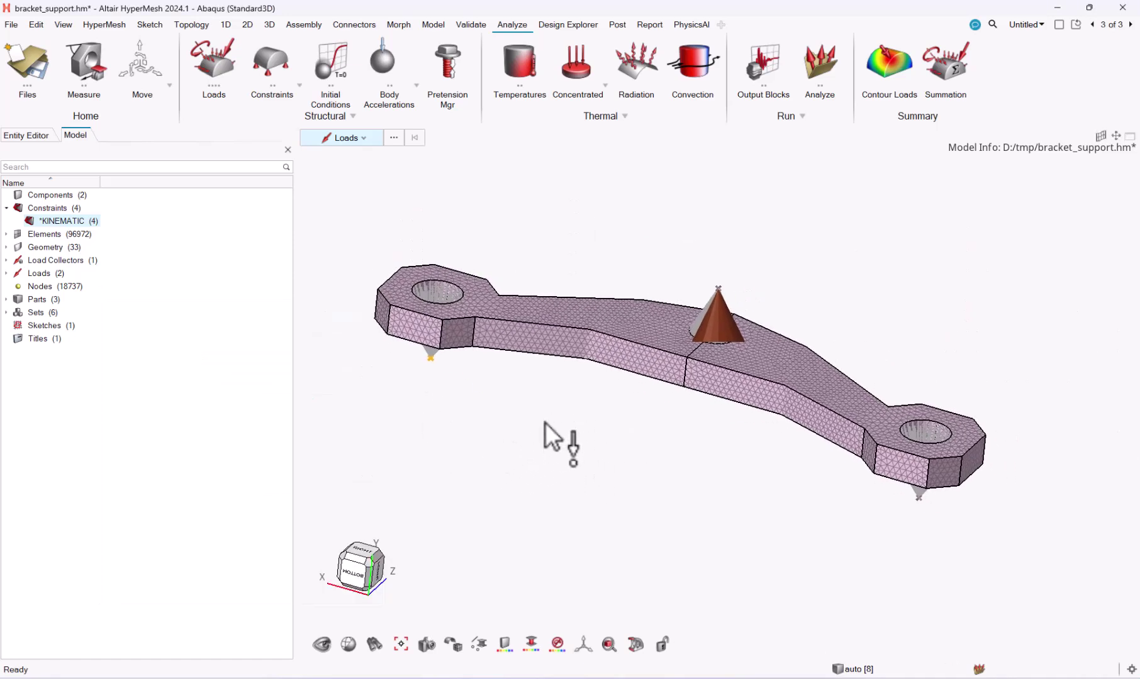
{"action": "mouse_move", "coordinate": [549, 410]}
{"action": "left_mouse_down", "text": "ctrl"}
{"action": "mouse_move", "coordinate": [521, 451]}
{"action": "mouse_move", "coordinate": [544, 453]}
{"action": "mouse_move", "coordinate": [511, 414]}
{"action": "mouse_move", "coordinate": [539, 416]}
{"action": "left_mouse_up", "text": "ctrl"}
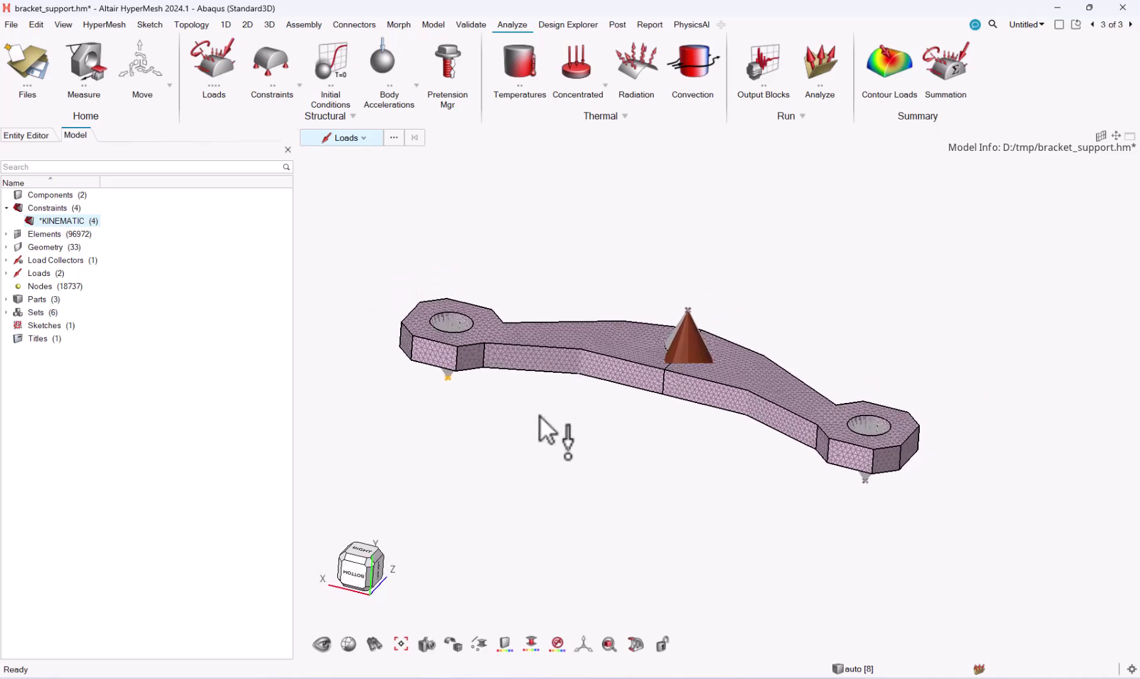
{"action": "left_click", "coordinate": [1057, 26]}
{"action": "left_click", "coordinate": [1082, 34]}
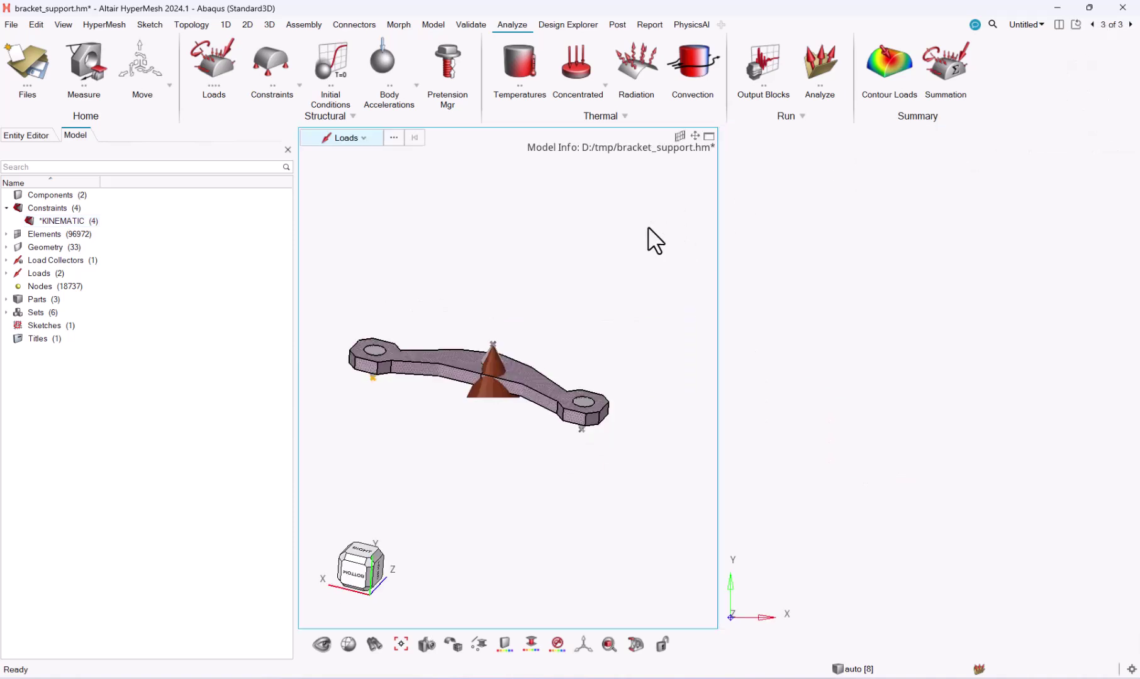
Copy the bracket component from the original model and paste it into the empty second model window
{"action": "key", "text": "c"}
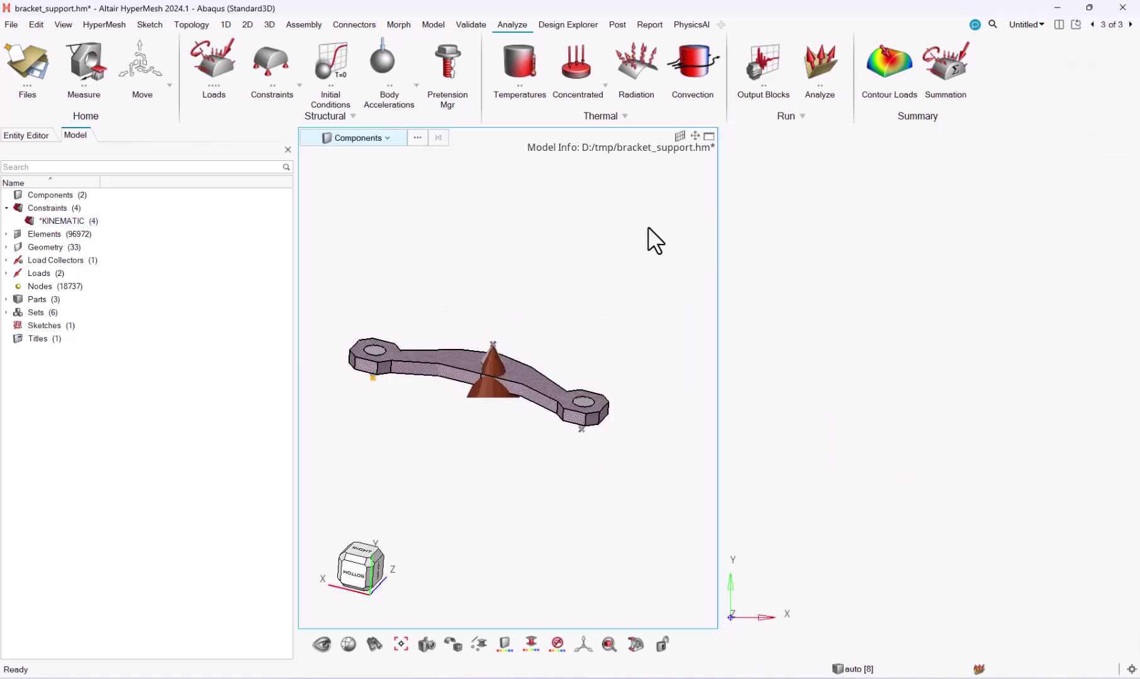
{"action": "left_click", "coordinate": [557, 396]}
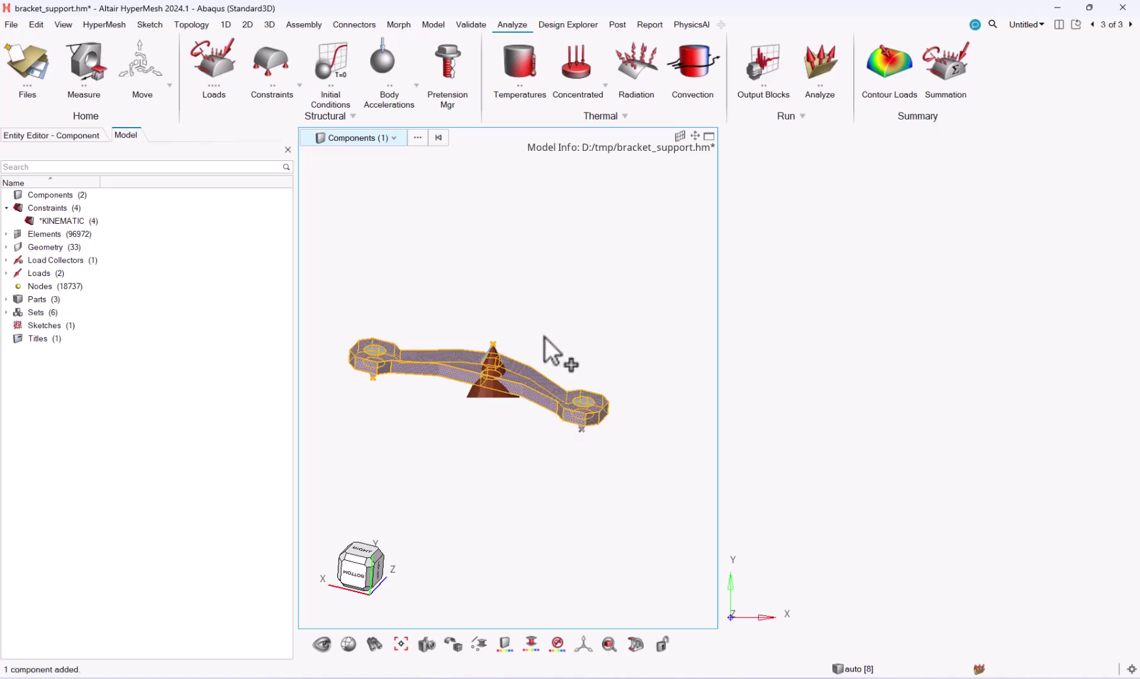
{"action": "key", "text": "ctrl+c"}
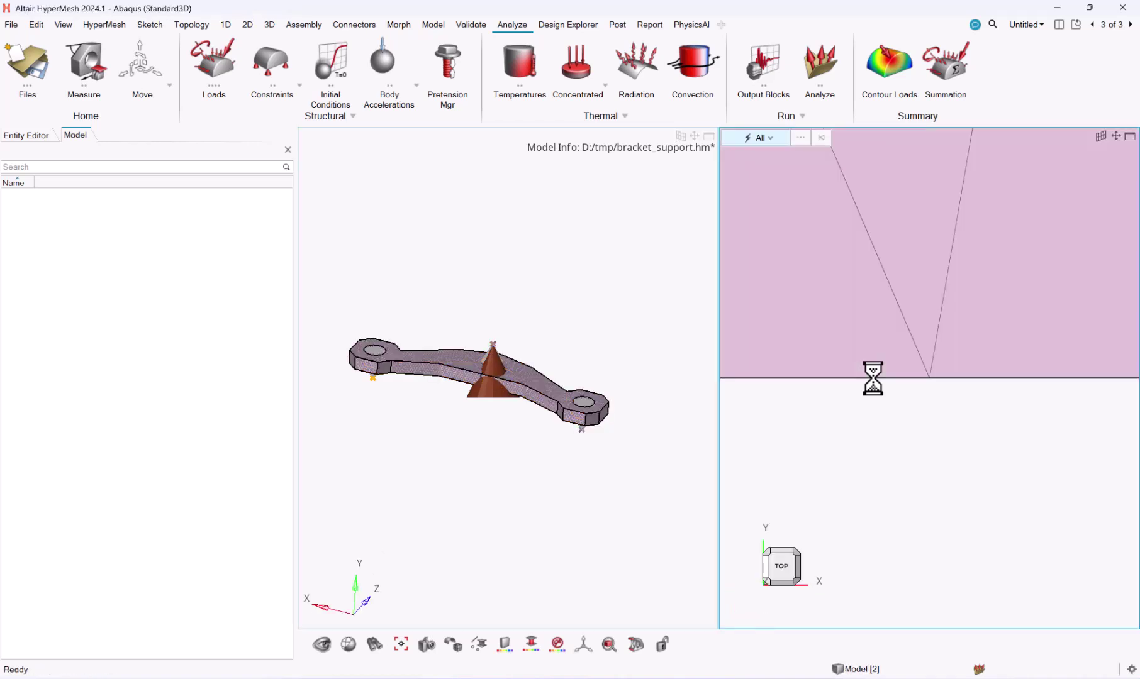
{"action": "middle_click_drag", "start_coordinate": [1032, 320], "coordinate": [958, 381]}
{"action": "scroll", "coordinate": [957, 381], "scroll_direction": "down", "scroll_amount": 2}
{"action": "left_click", "coordinate": [534, 231]}
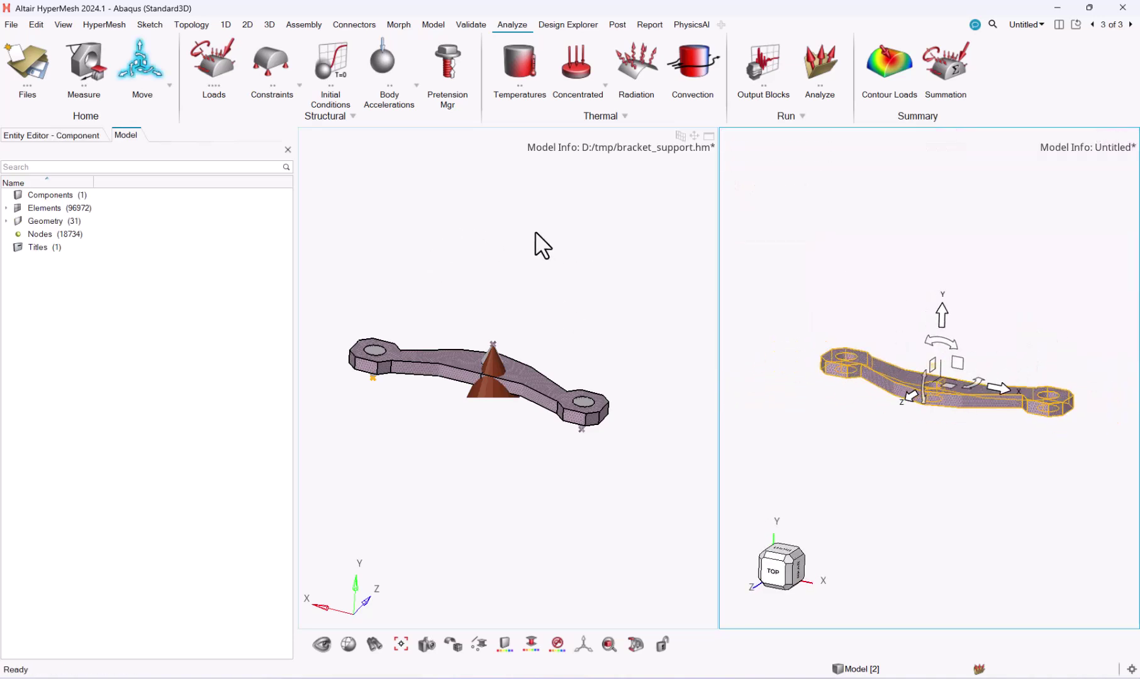
Copy the three reference points at the bracket's holes from the original model to the clipboard
{"action": "left_click", "coordinate": [613, 264]}
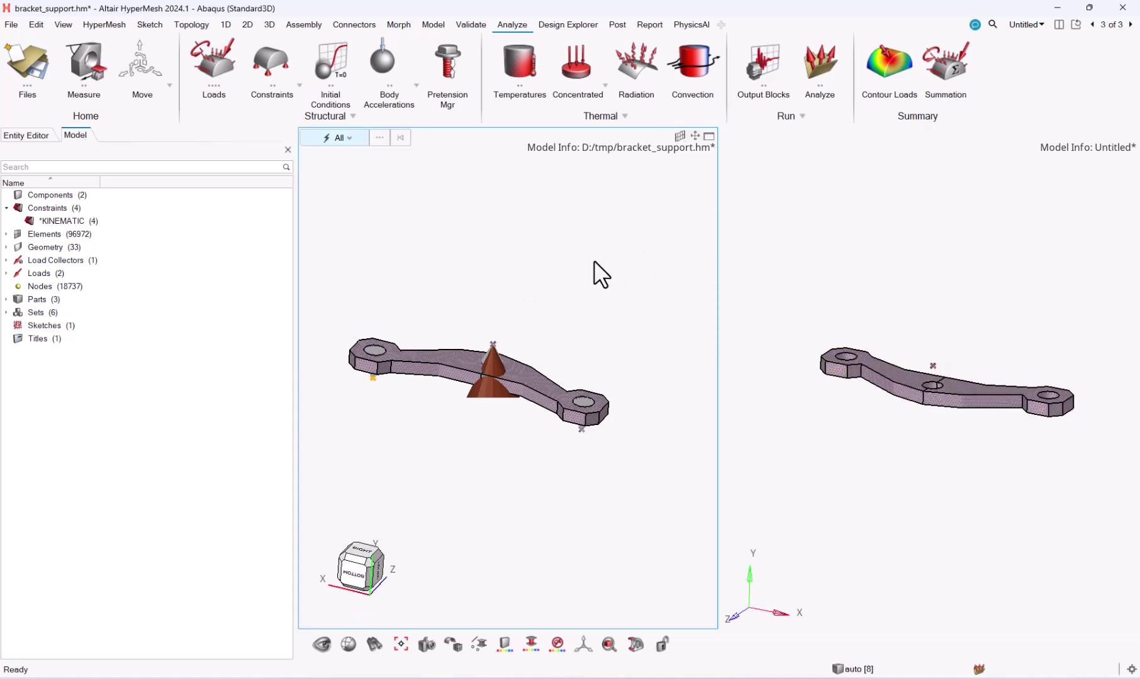
{"action": "key", "text": "p"}
{"action": "key", "text": "p"}
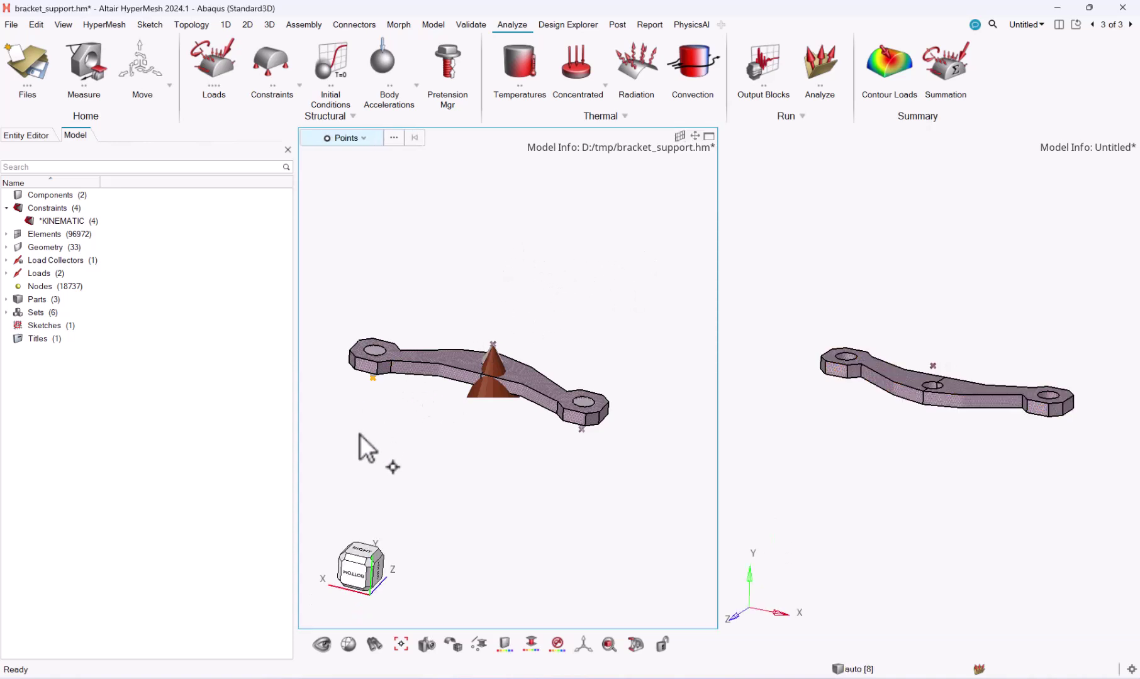
{"action": "left_click_drag", "start_coordinate": [351, 476], "coordinate": [374, 420]}
{"action": "scroll", "coordinate": [373, 382], "scroll_direction": "up", "scroll_amount": 3}
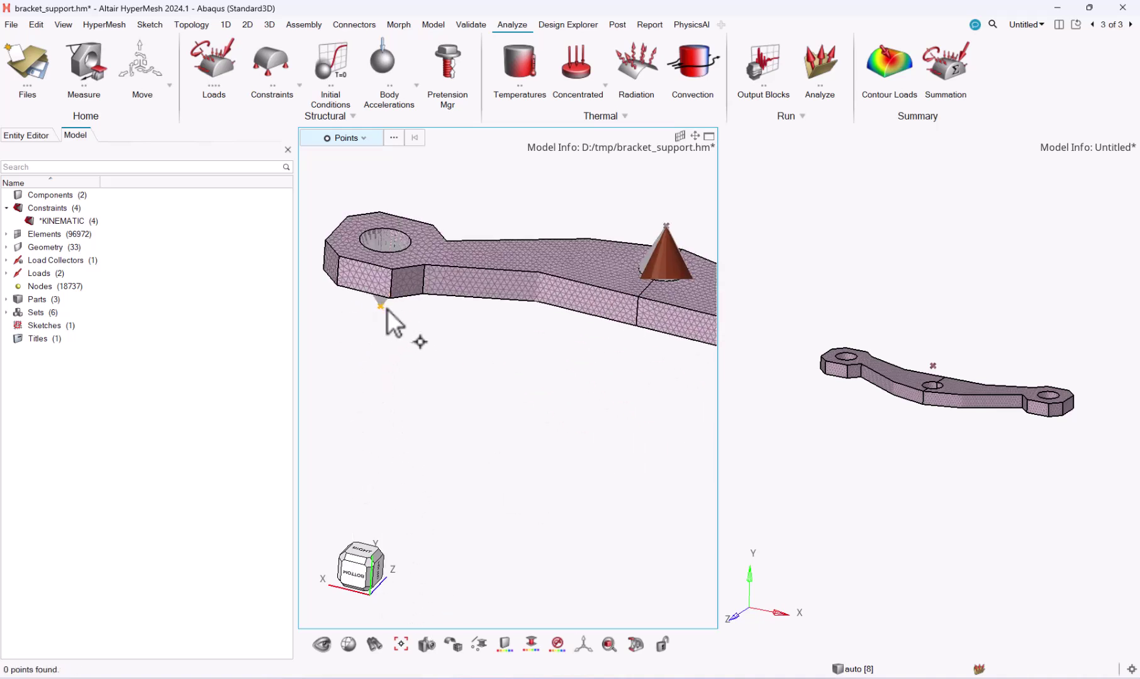
{"action": "left_click", "coordinate": [385, 308]}
{"action": "scroll", "coordinate": [414, 352], "scroll_direction": "down", "scroll_amount": 3}
{"action": "left_click", "coordinate": [539, 289]}
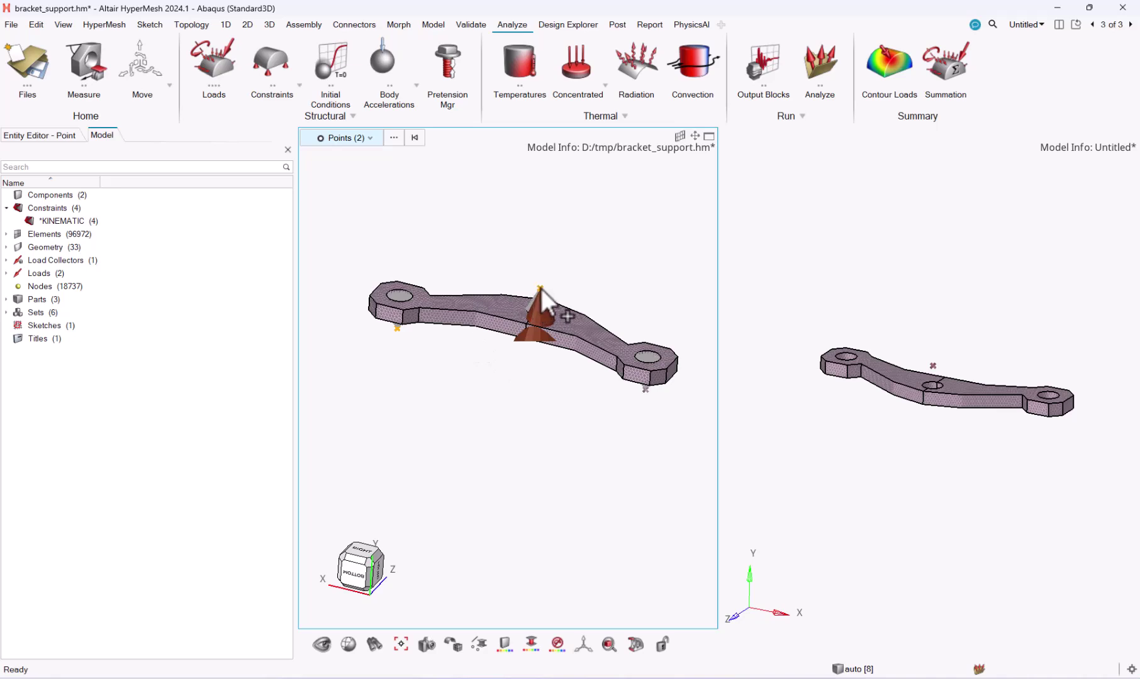
{"action": "left_click", "coordinate": [645, 386]}
{"action": "scroll", "coordinate": [646, 383], "scroll_direction": "up", "scroll_amount": 3}
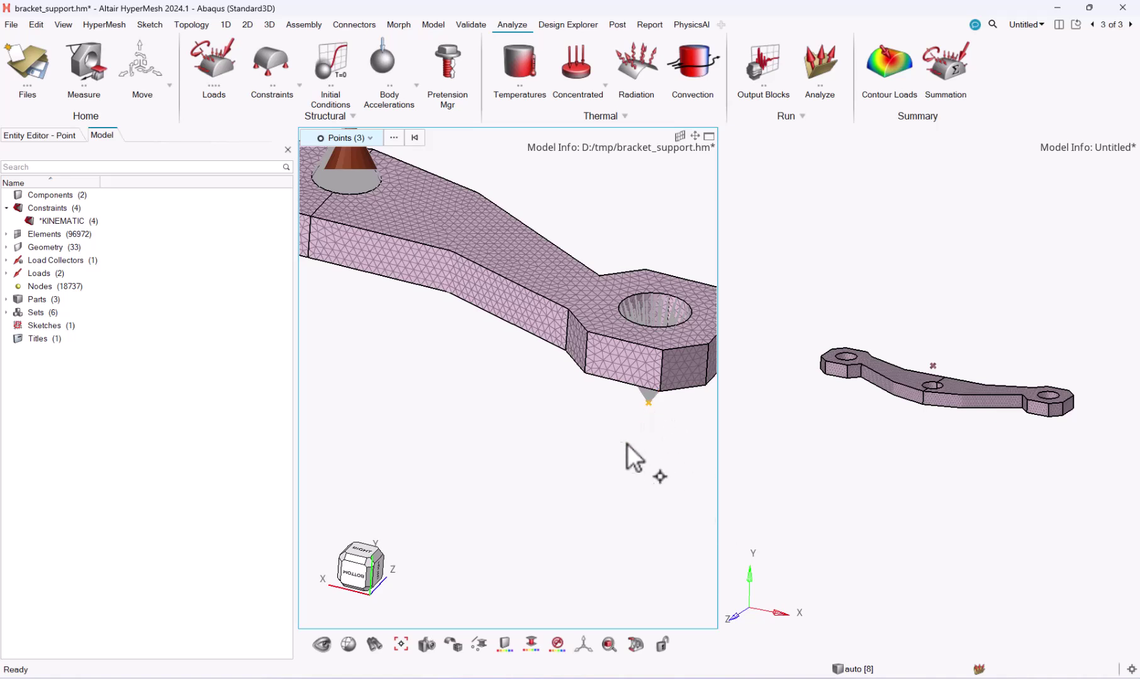
{"action": "scroll", "coordinate": [582, 441], "scroll_direction": "down", "scroll_amount": 2}
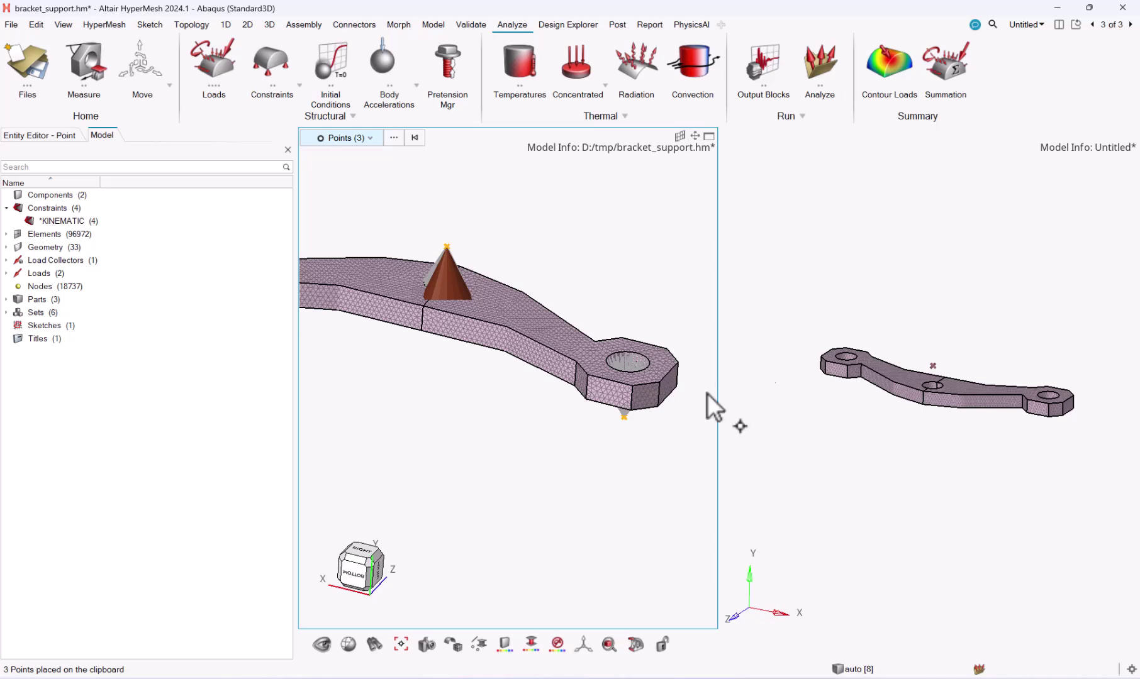
Paste the three copied points into the second model, leaving their location as copied
{"action": "left_click", "coordinate": [915, 296]}
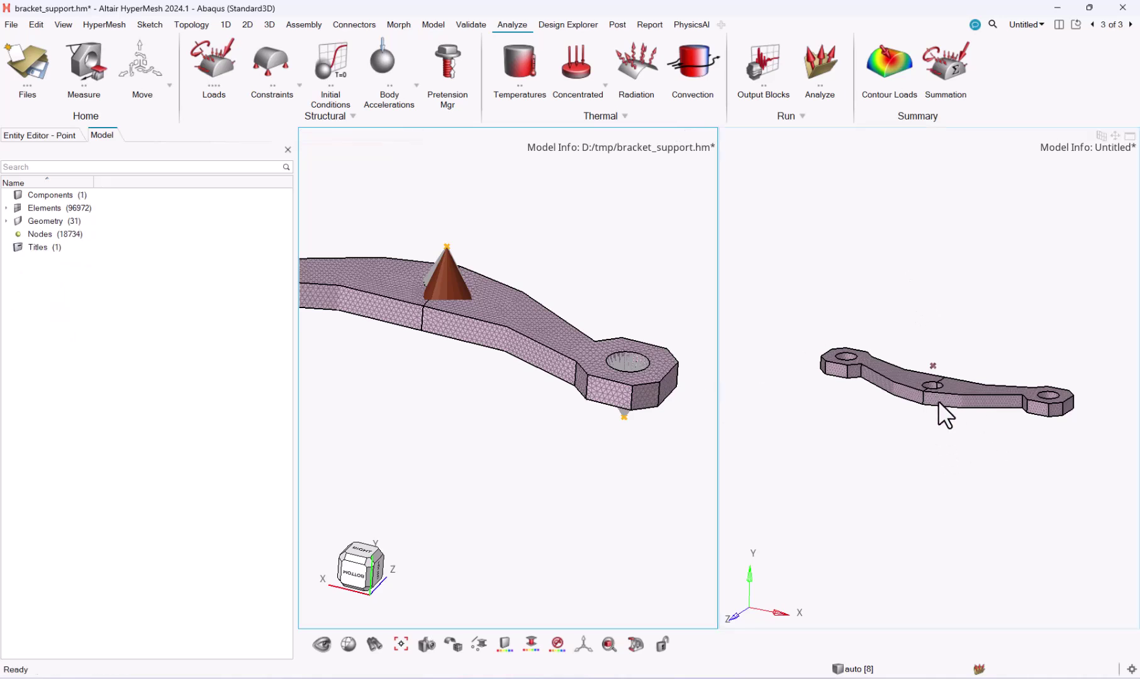
{"action": "middle_click_drag", "start_coordinate": [938, 401], "coordinate": [921, 426]}
{"action": "scroll", "coordinate": [921, 426], "scroll_direction": "down", "scroll_amount": 1}
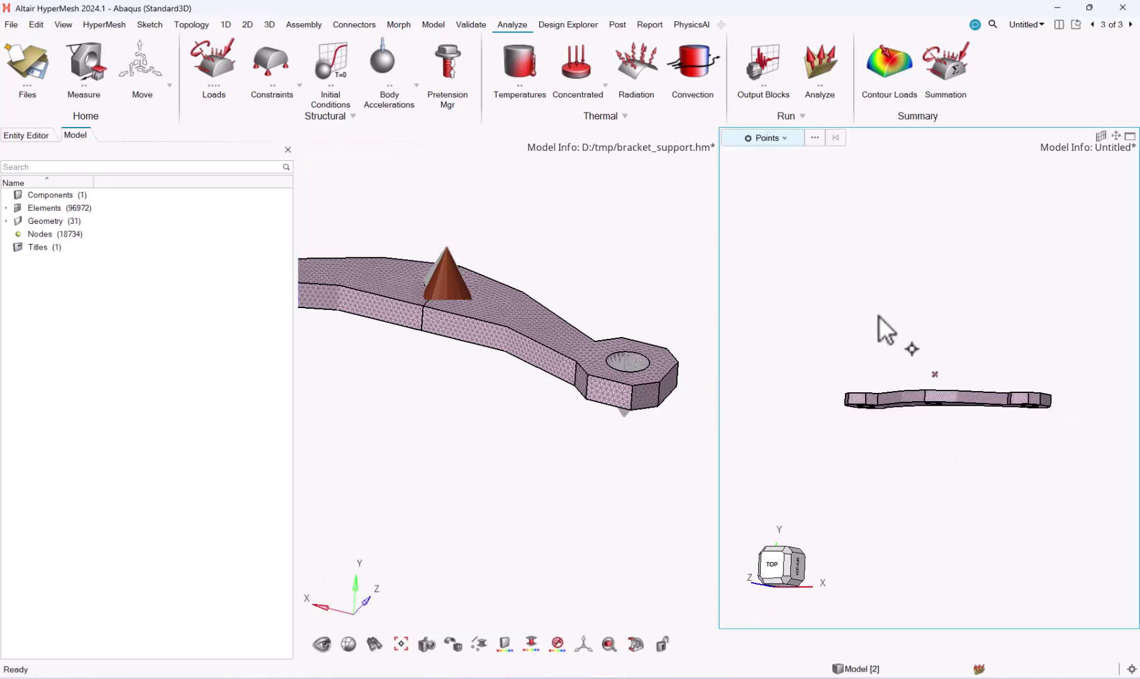
{"action": "left_click_drag", "start_coordinate": [893, 324], "coordinate": [973, 347], "text": "ctrl"}
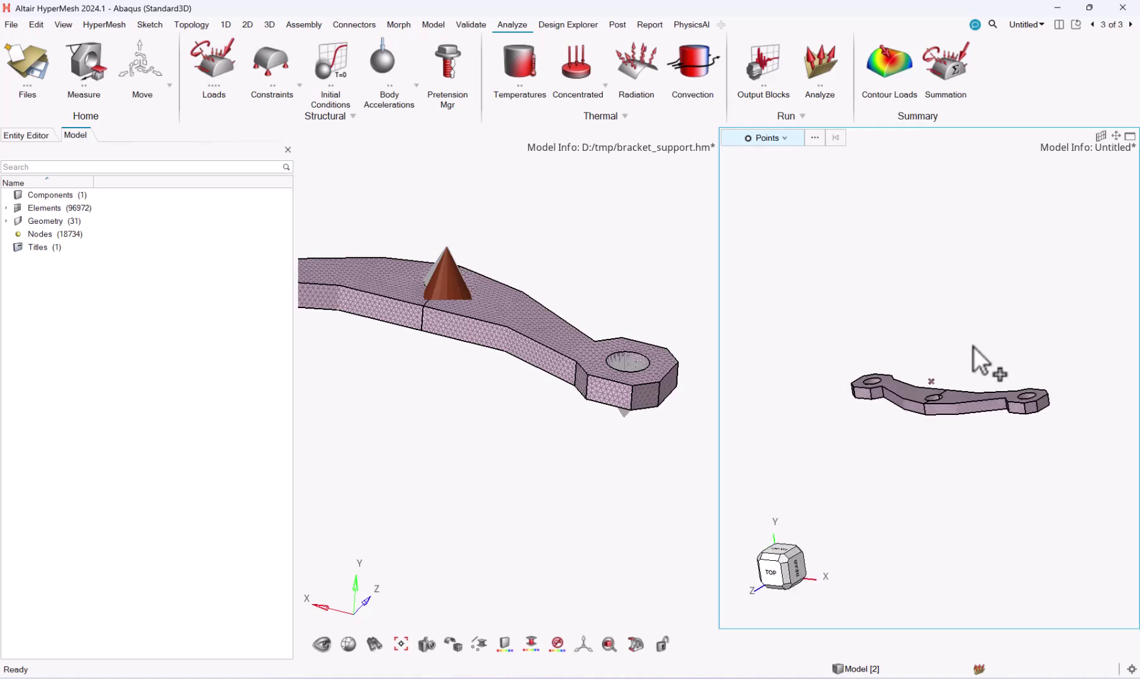
{"action": "key", "text": "ctrl+v"}
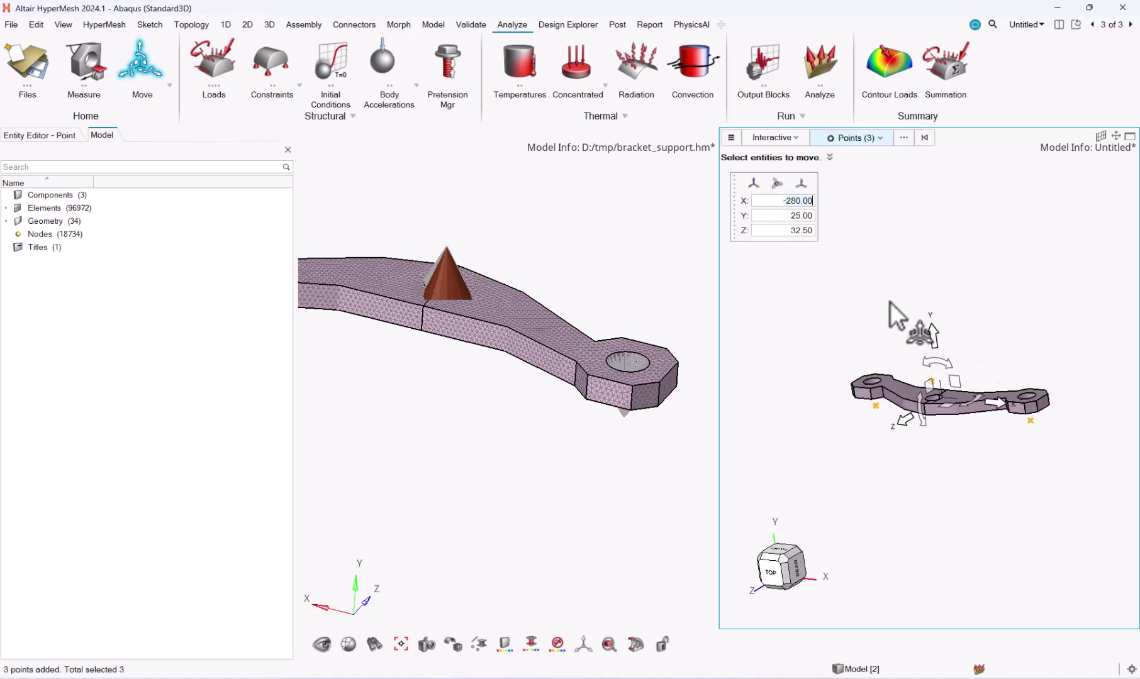
{"action": "key", "text": "Escape"}
{"action": "left_click_drag", "start_coordinate": [890, 302], "coordinate": [980, 322], "text": "ctrl"}
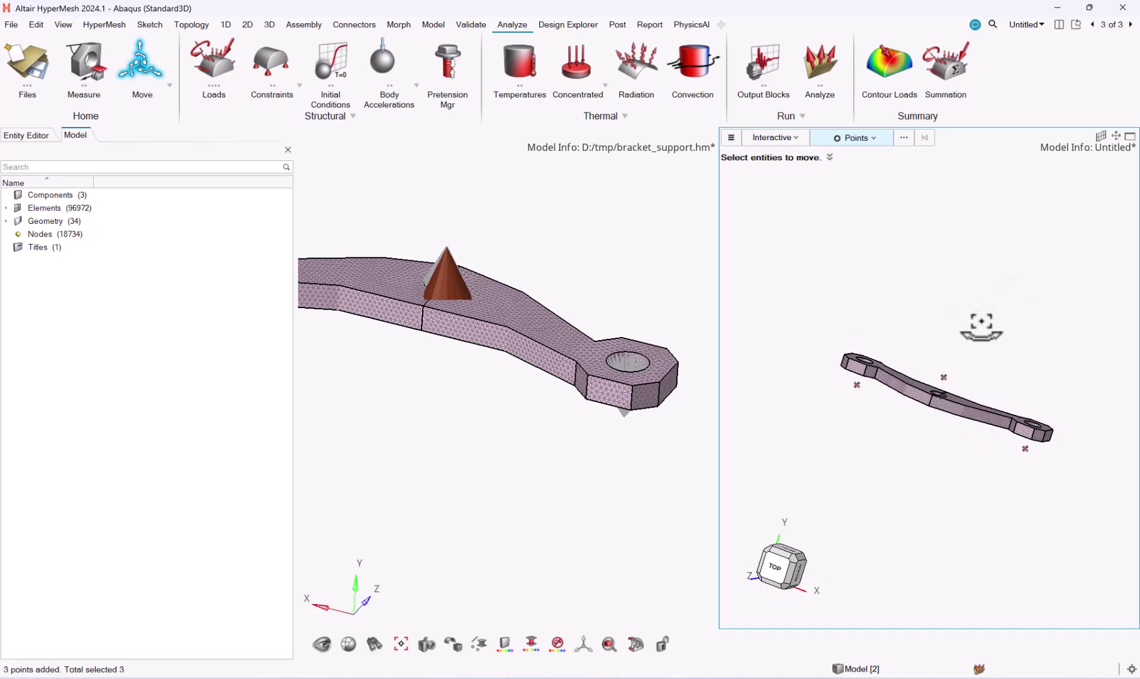
Maximize the second model's window and orient the bracket so its three holes and points are in view
{"action": "left_click", "coordinate": [1129, 136]}
{"action": "left_click_drag", "start_coordinate": [758, 315], "coordinate": [696, 343], "text": "ctrl"}
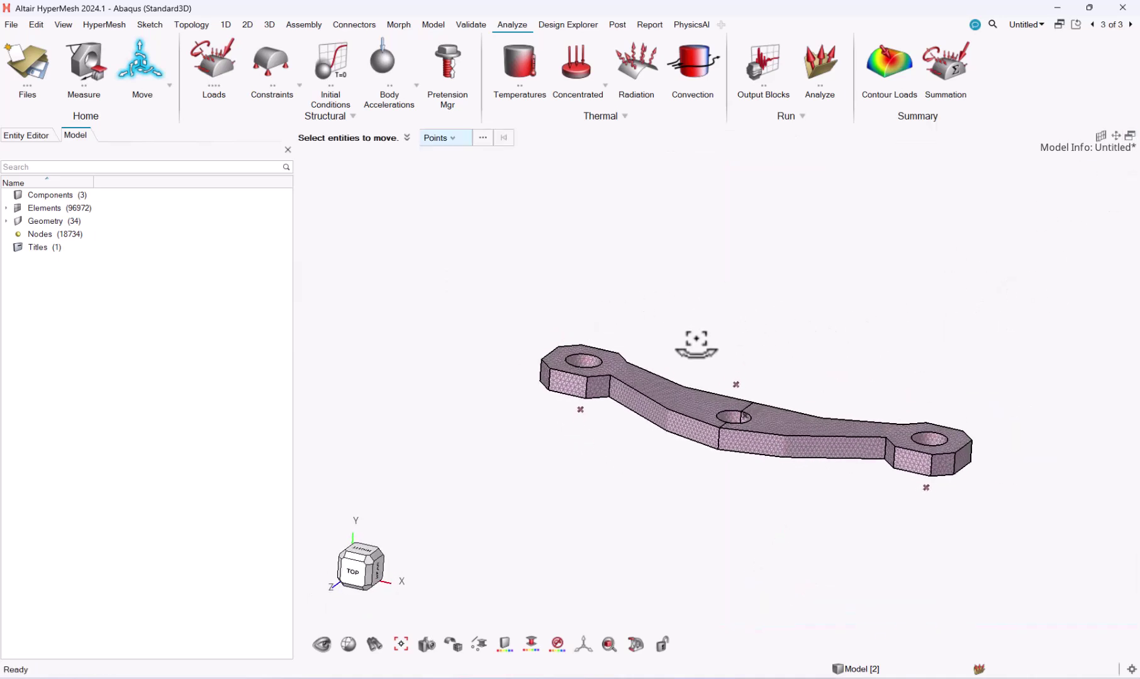
{"action": "right_click_drag", "start_coordinate": [789, 311], "coordinate": [679, 316], "text": "ctrl"}
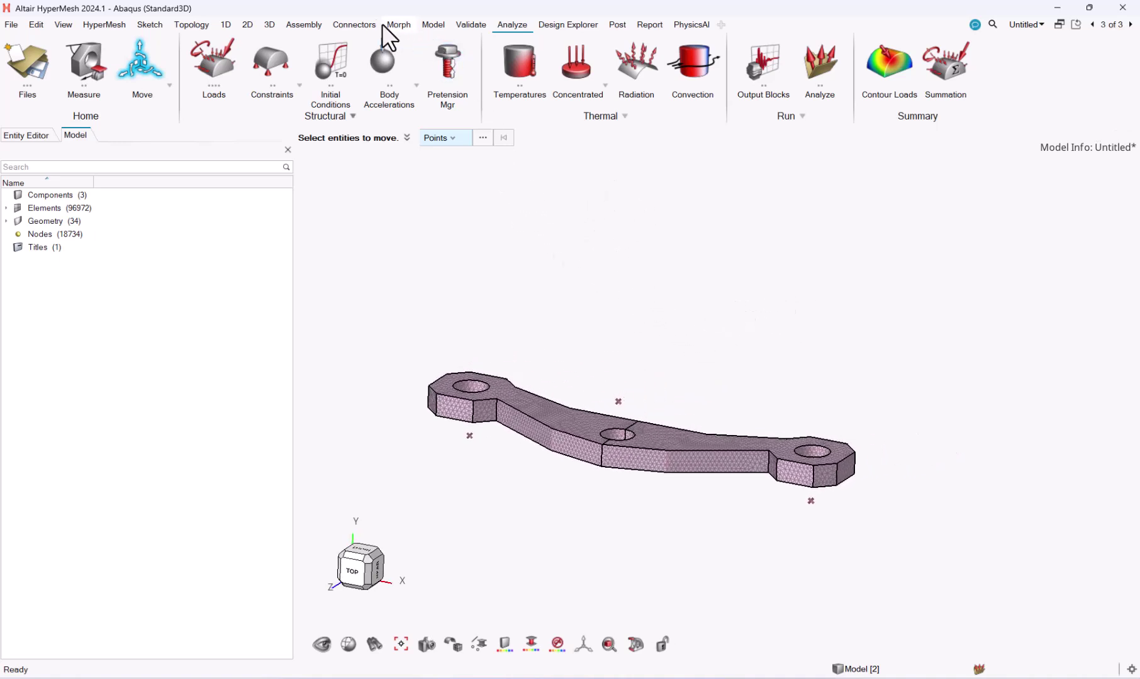
Start an Attachment and create a new attachment control with the element type Constraint
{"action": "left_click", "coordinate": [357, 26]}
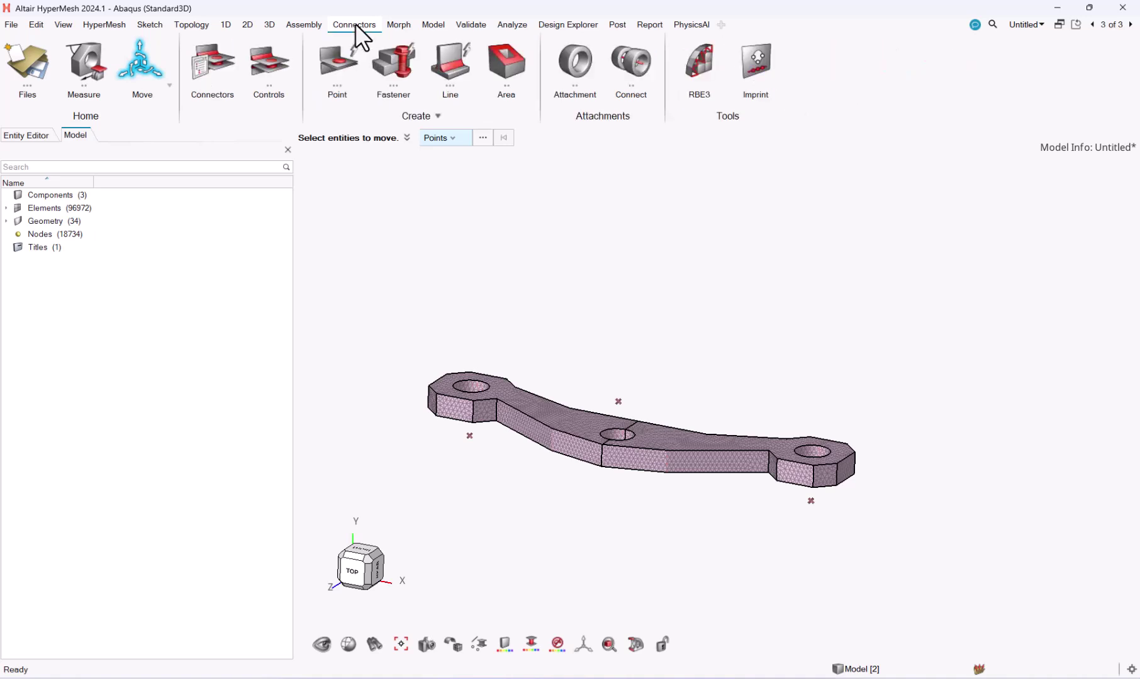
{"action": "left_click", "coordinate": [574, 58]}
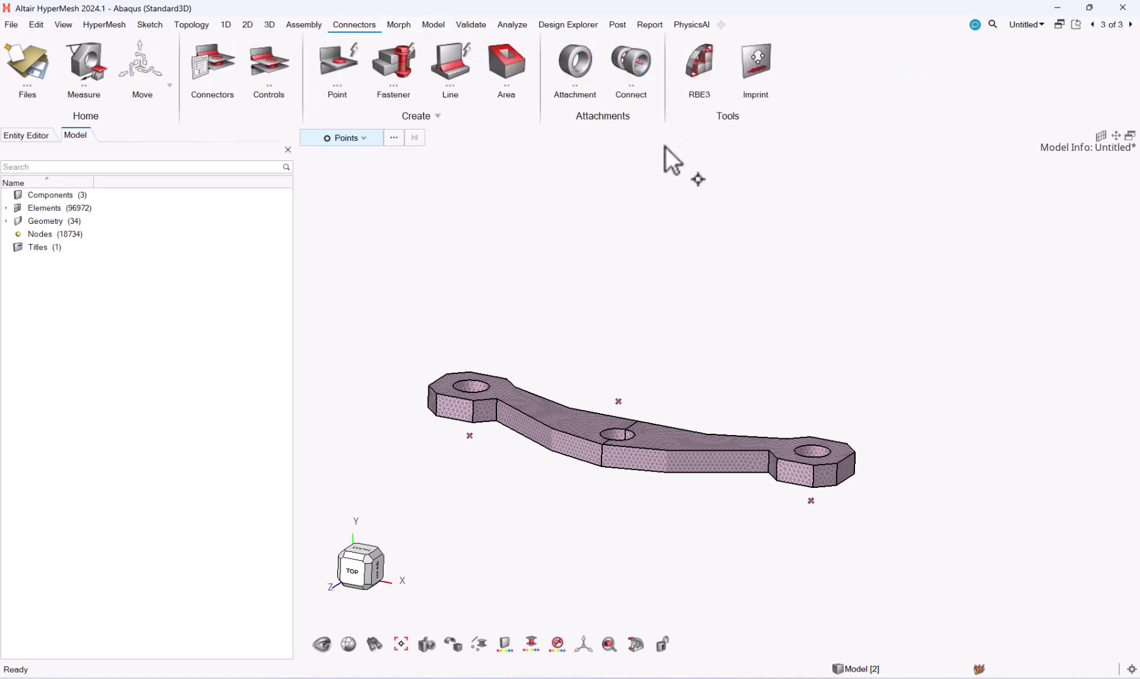
{"action": "left_click", "coordinate": [579, 59]}
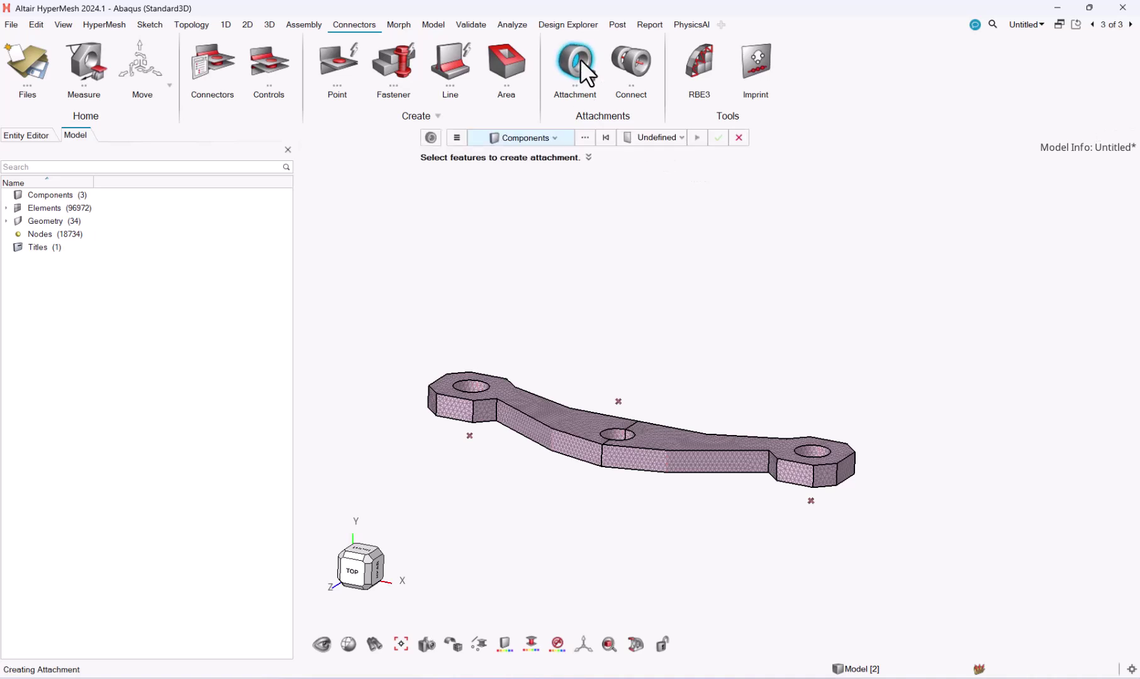
{"action": "left_click", "coordinate": [675, 137]}
{"action": "left_click", "coordinate": [676, 169]}
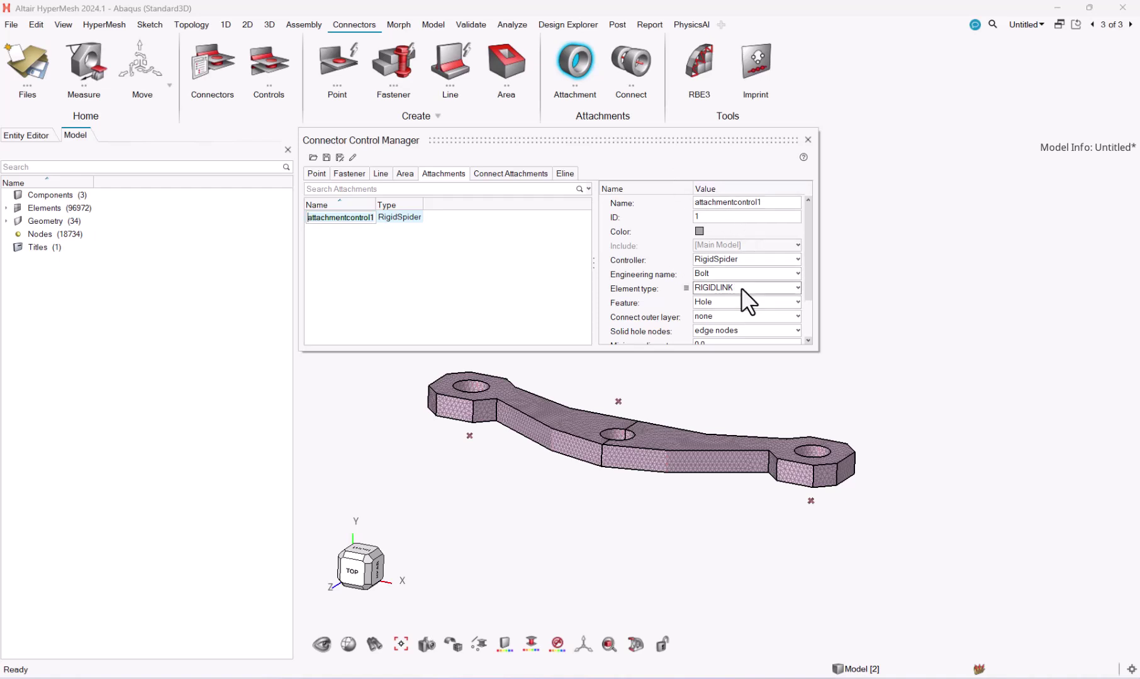
{"action": "left_click", "coordinate": [741, 288]}
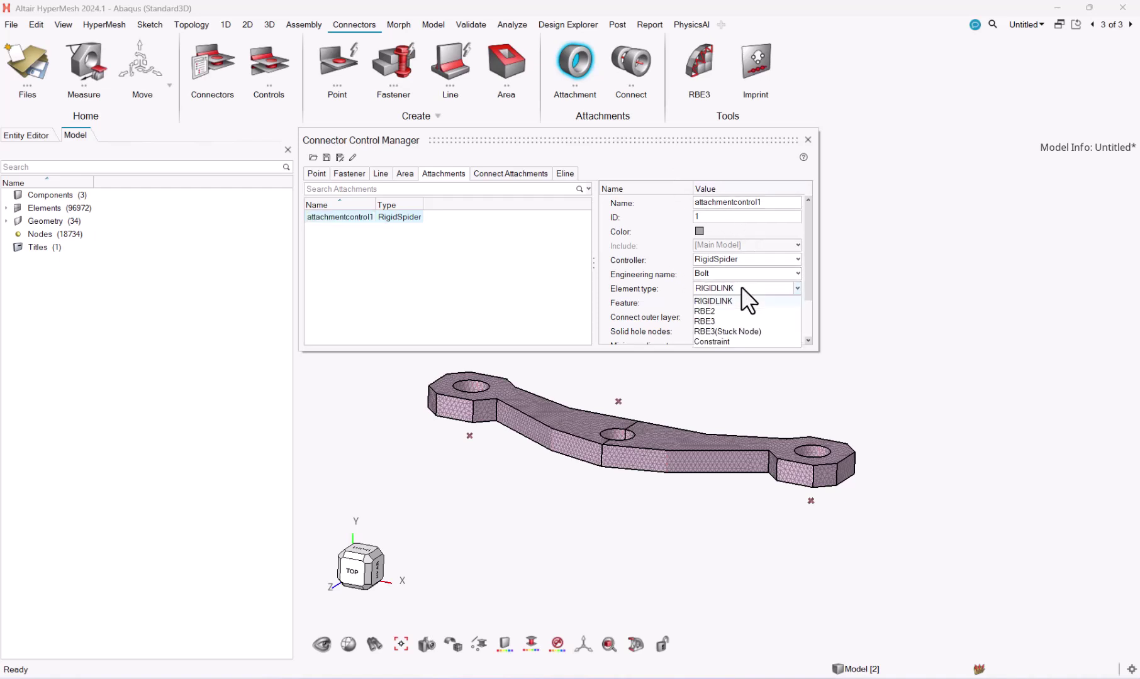
{"action": "left_click", "coordinate": [732, 340]}
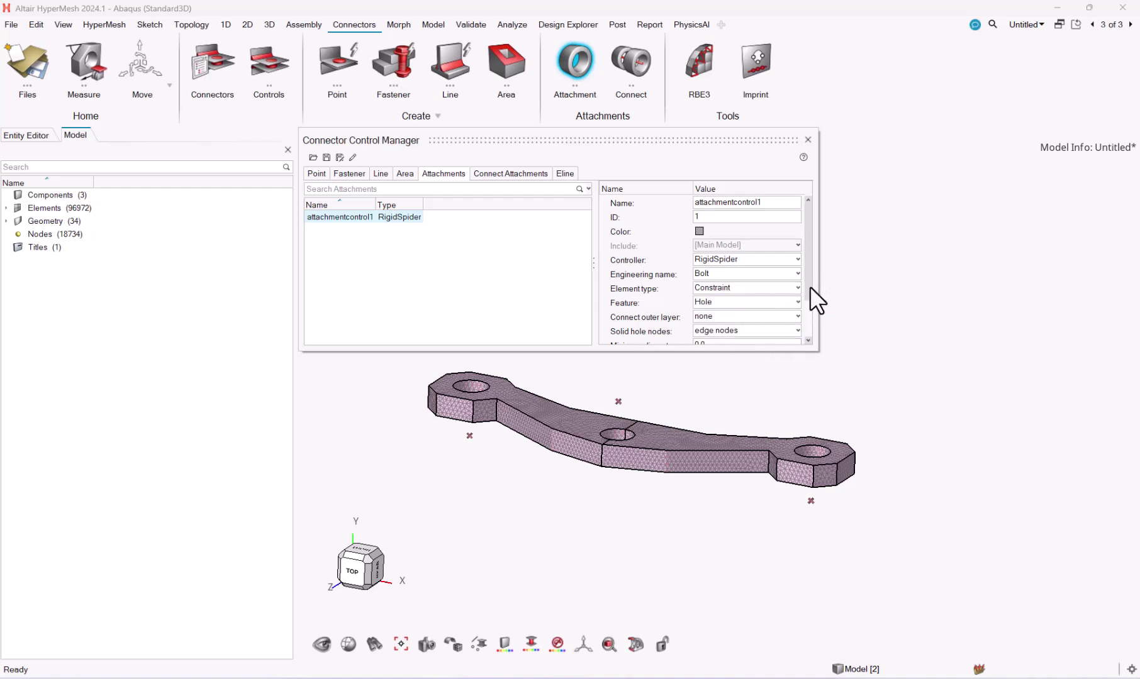
Set the attachment control's solid hole nodes to interior nodes and its maximum diameter to 80
{"action": "scroll", "coordinate": [809, 315], "scroll_direction": "down", "scroll_amount": 1}
{"action": "left_click", "coordinate": [766, 289]}
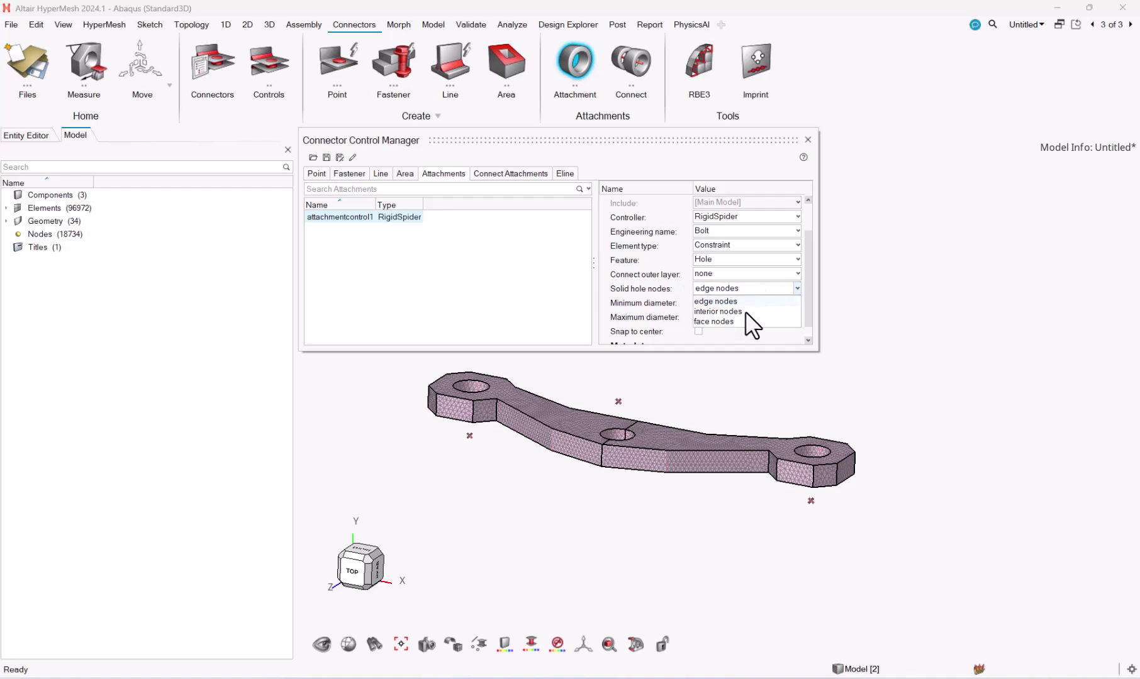
{"action": "left_click", "coordinate": [744, 312]}
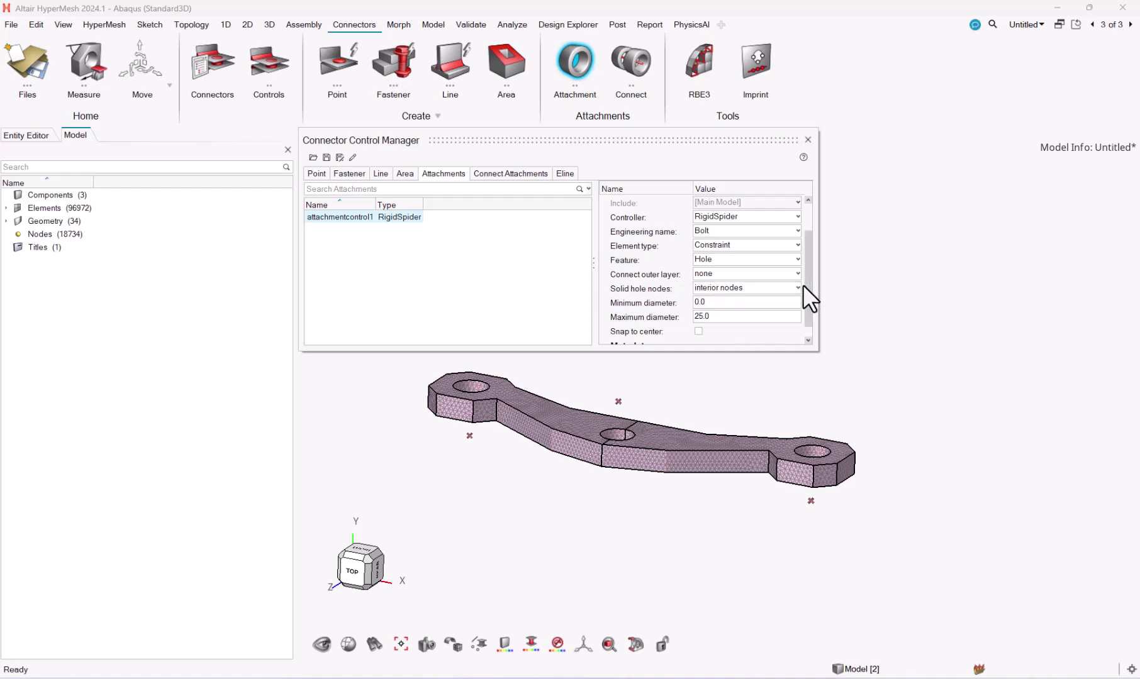
{"action": "left_click", "coordinate": [744, 318]}
{"action": "type", "text": "80"}
{"action": "key", "text": "Return"}
{"action": "scroll", "coordinate": [761, 271], "scroll_direction": "down", "scroll_amount": 1}
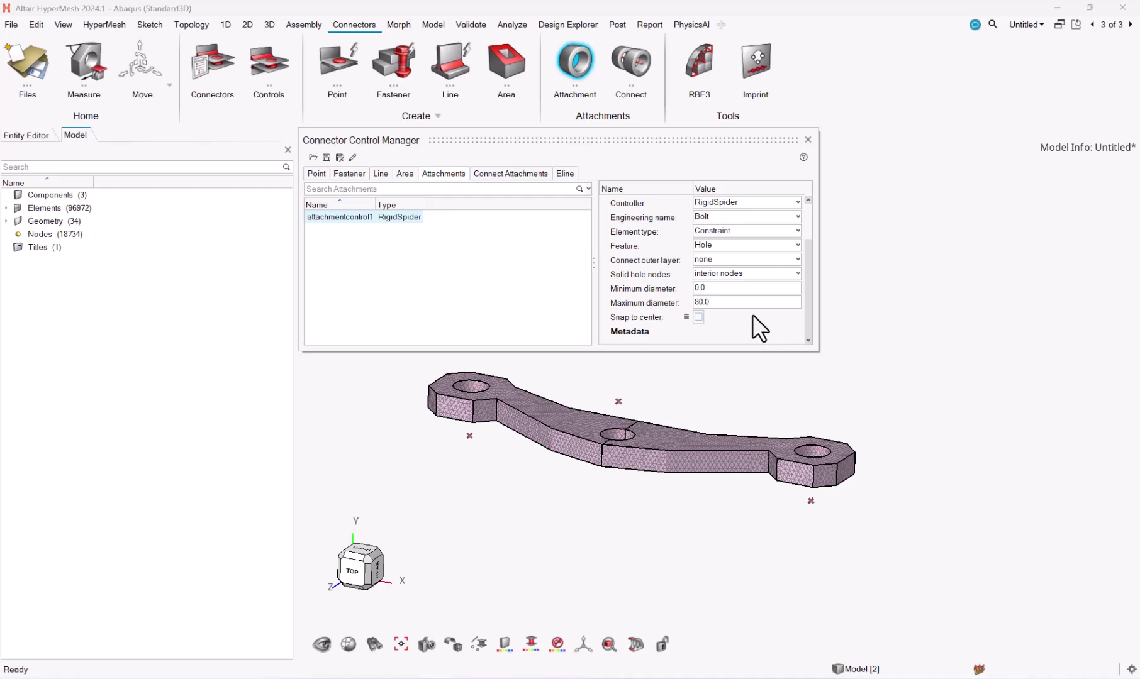
{"action": "scroll", "coordinate": [749, 315], "scroll_direction": "up", "scroll_amount": 2}
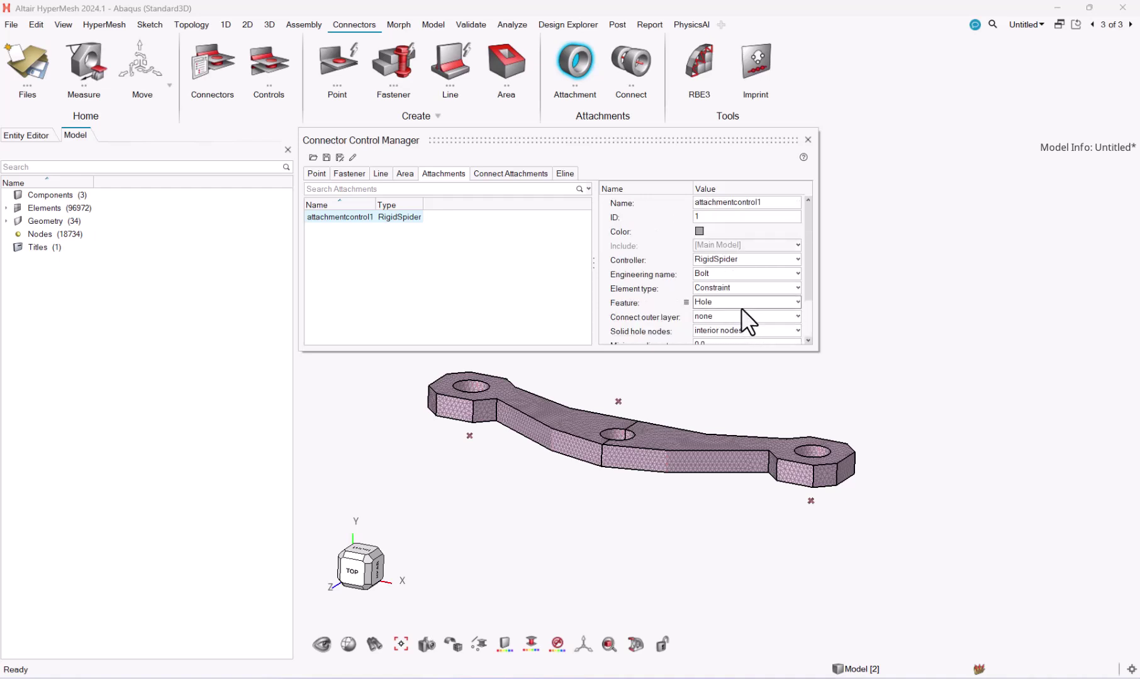
{"action": "left_click", "coordinate": [807, 139]}
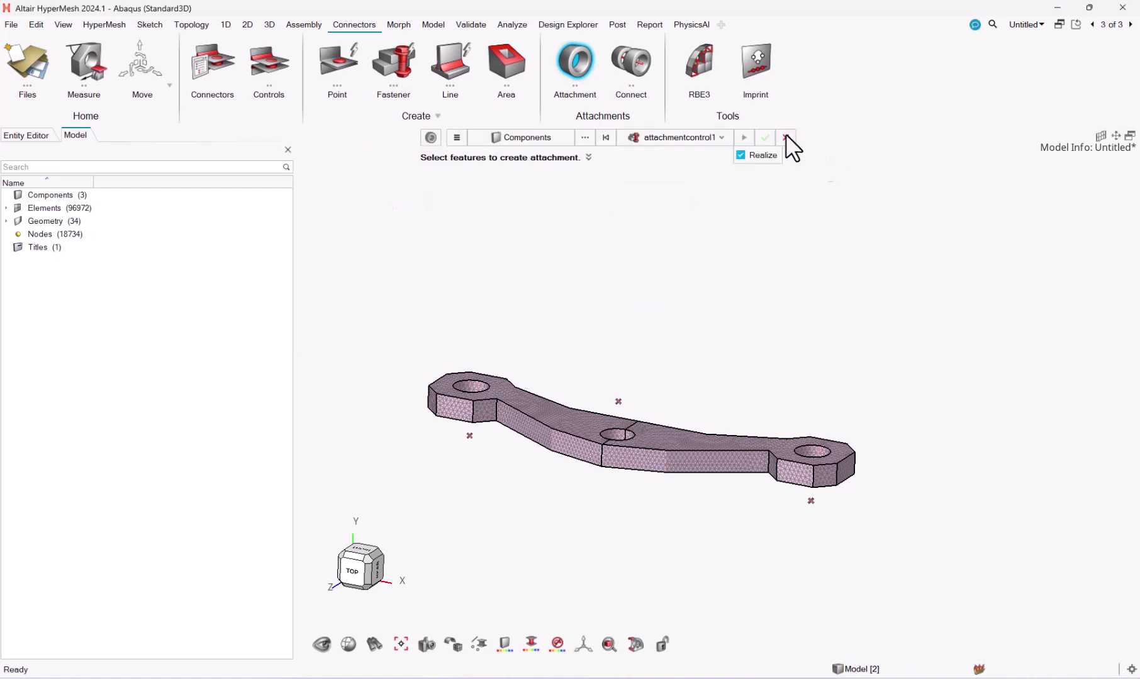
Try Manual selection in the attachment's link detection options, and return to Automatic selection of components
{"action": "left_click", "coordinate": [457, 138]}
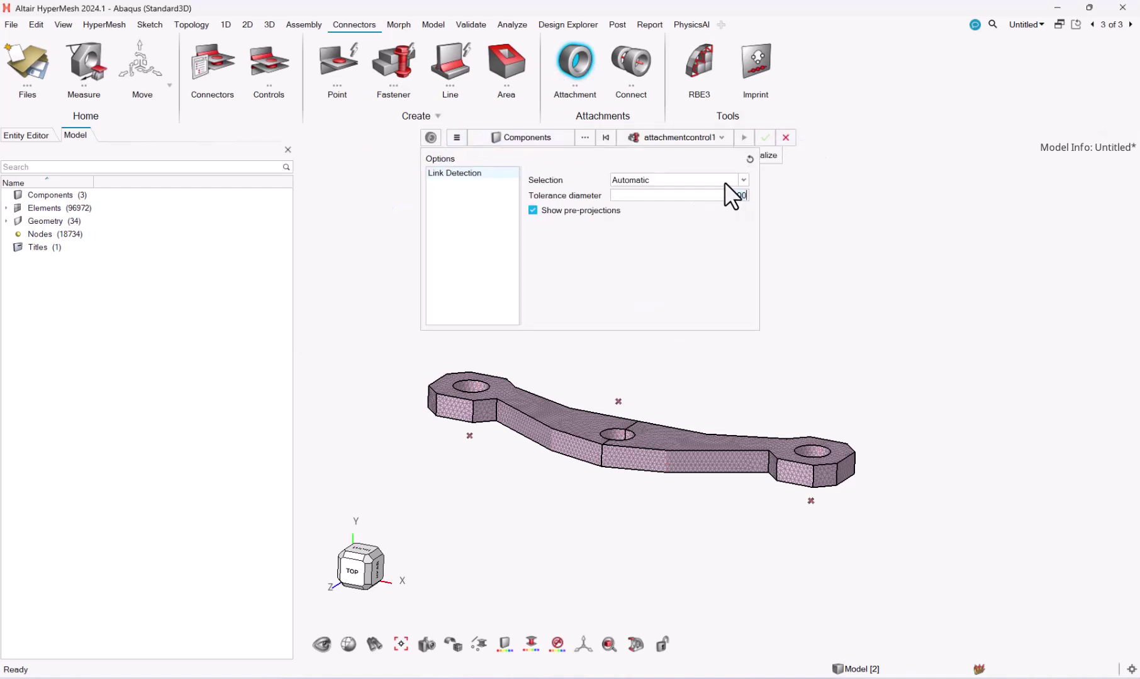
{"action": "left_click", "coordinate": [703, 183]}
{"action": "left_click", "coordinate": [697, 190]}
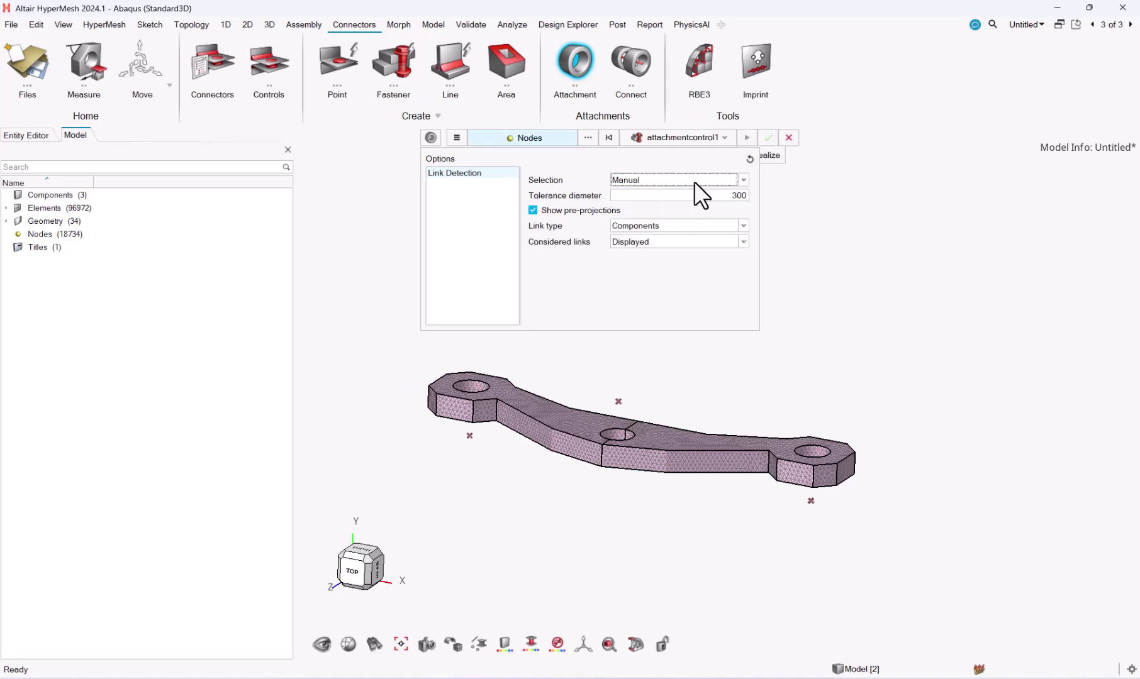
{"action": "left_click", "coordinate": [693, 180]}
{"action": "left_click", "coordinate": [691, 203]}
{"action": "left_click", "coordinate": [559, 138]}
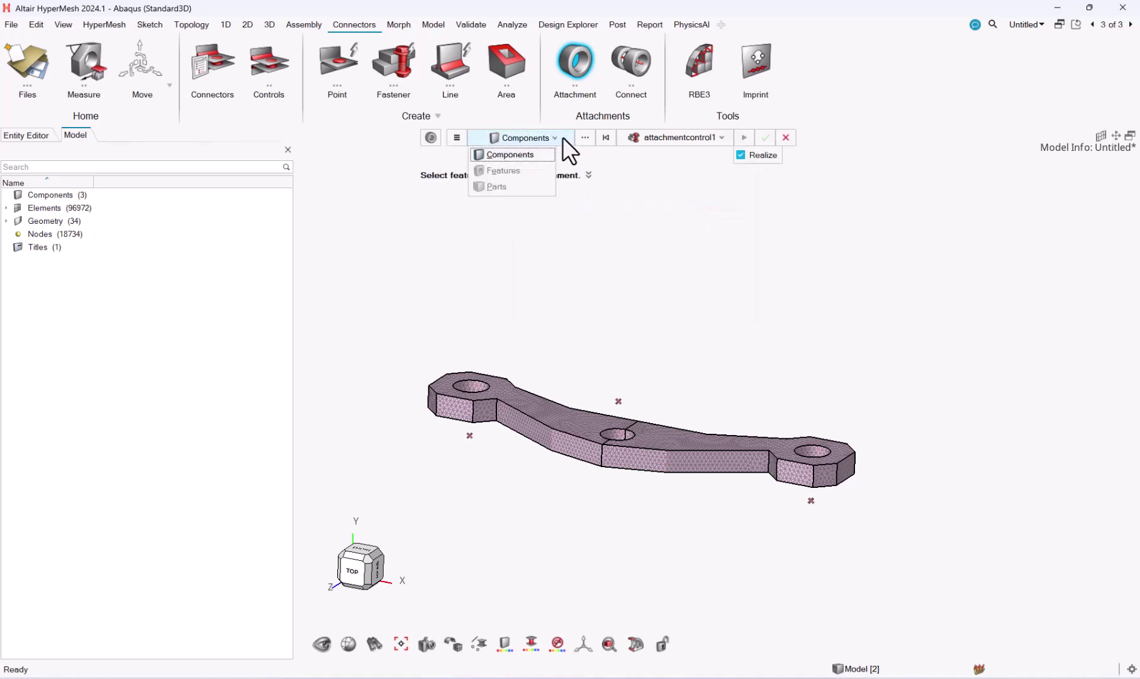
{"action": "left_click", "coordinate": [509, 155]}
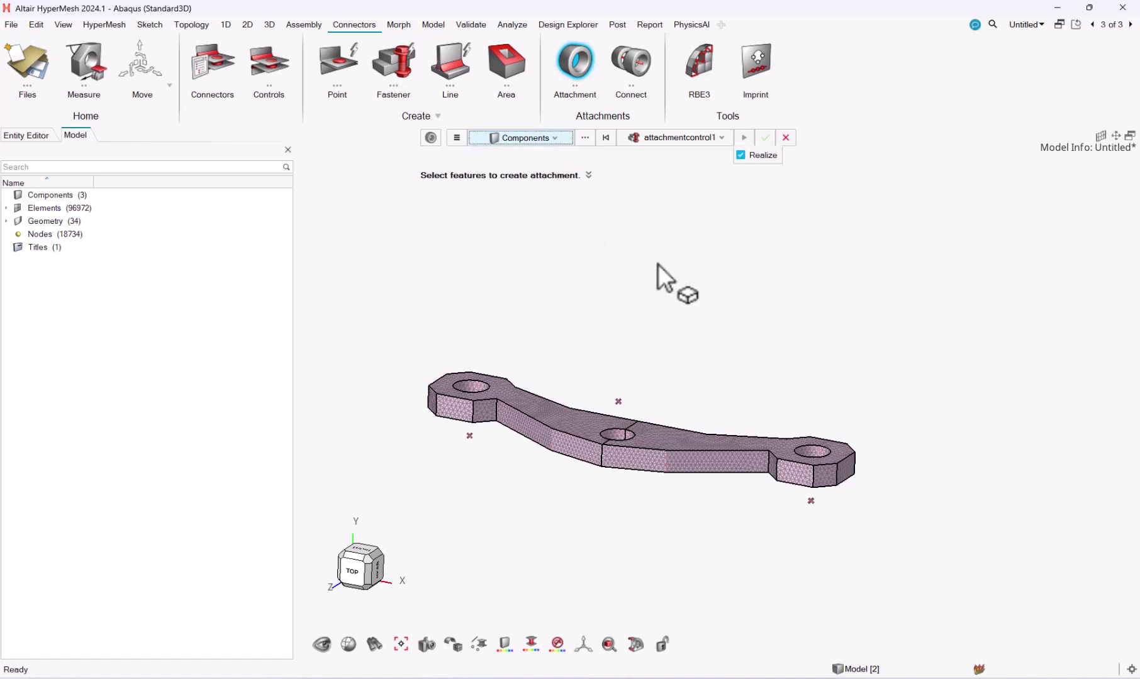
Select the bracket component and create realized attachments at its three holes
{"action": "left_click_drag", "start_coordinate": [673, 295], "coordinate": [613, 342], "text": "ctrl"}
{"action": "left_click", "coordinate": [557, 420]}
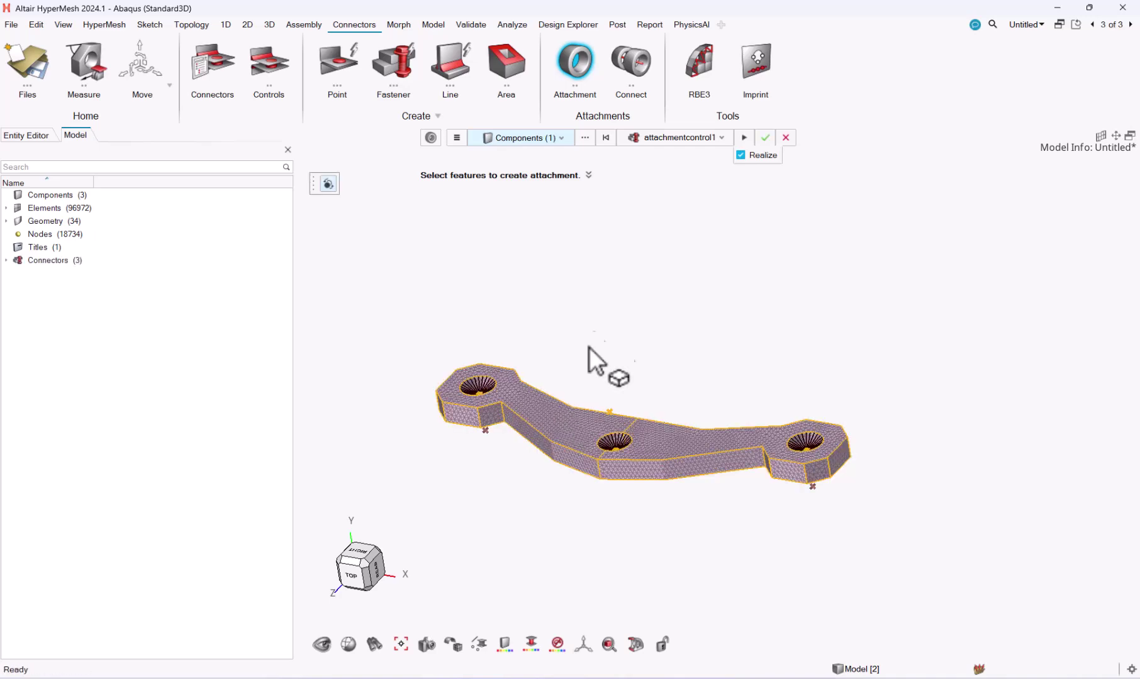
{"action": "left_click_drag", "start_coordinate": [589, 349], "coordinate": [642, 303], "text": "ctrl"}
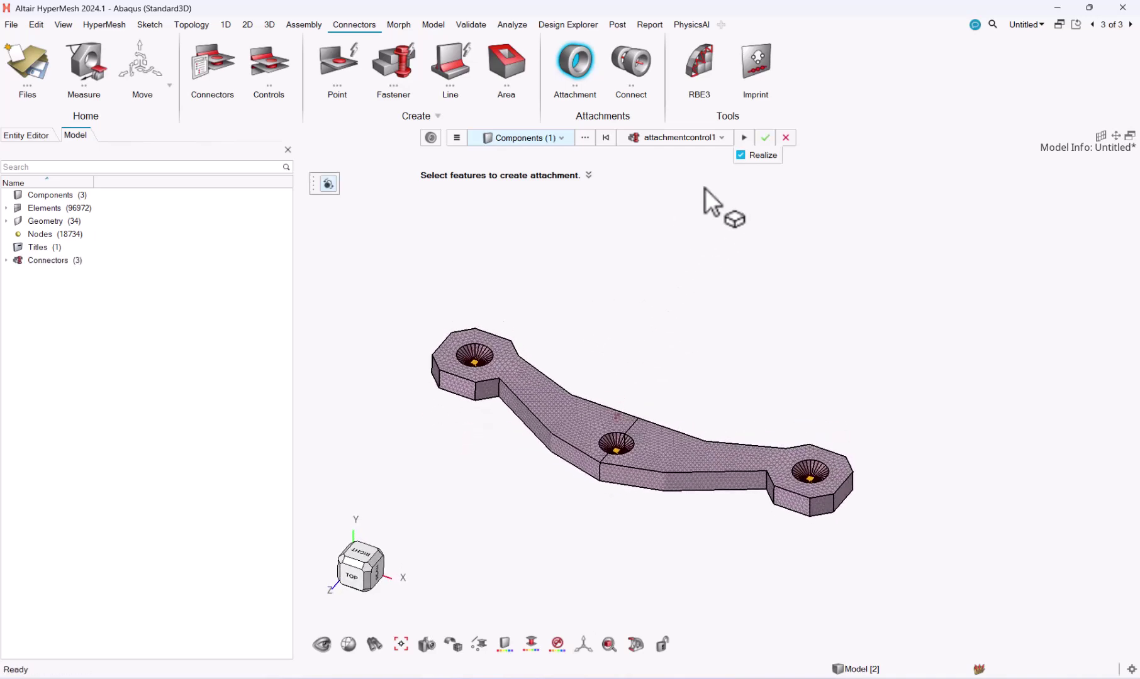
{"action": "left_click", "coordinate": [744, 138]}
{"action": "left_click_drag", "start_coordinate": [717, 291], "coordinate": [707, 350], "text": "ctrl"}
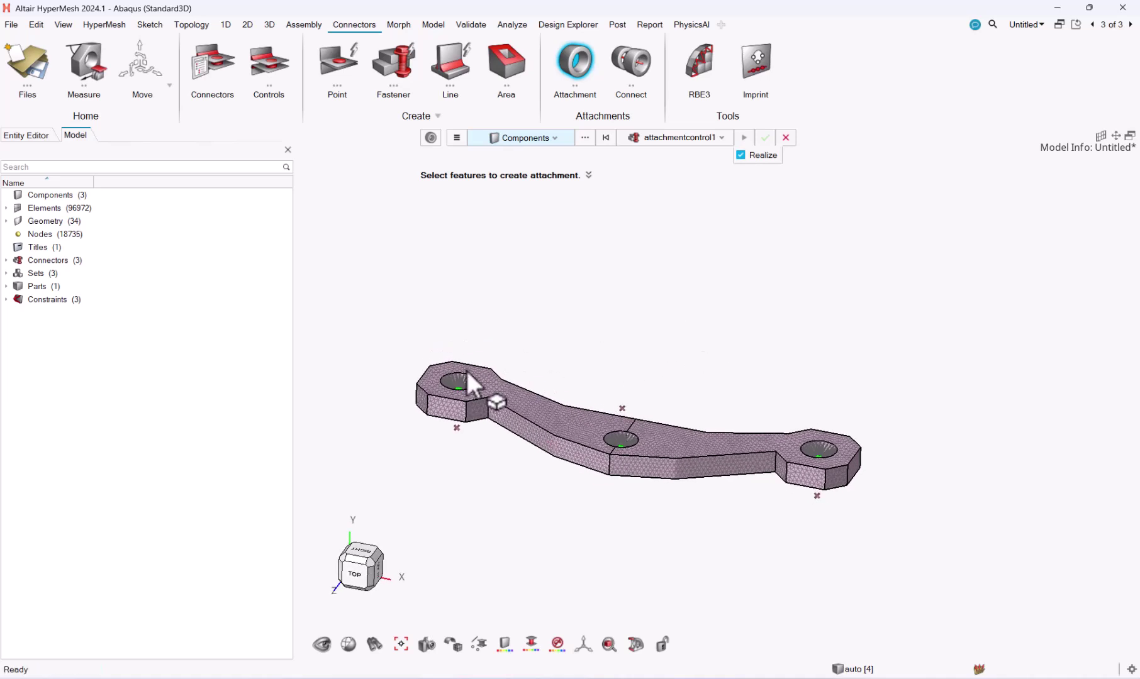
Move the attachment at the bracket's left-end hole along Y to the reference point below it, at Y -70
{"action": "left_click", "coordinate": [131, 57]}
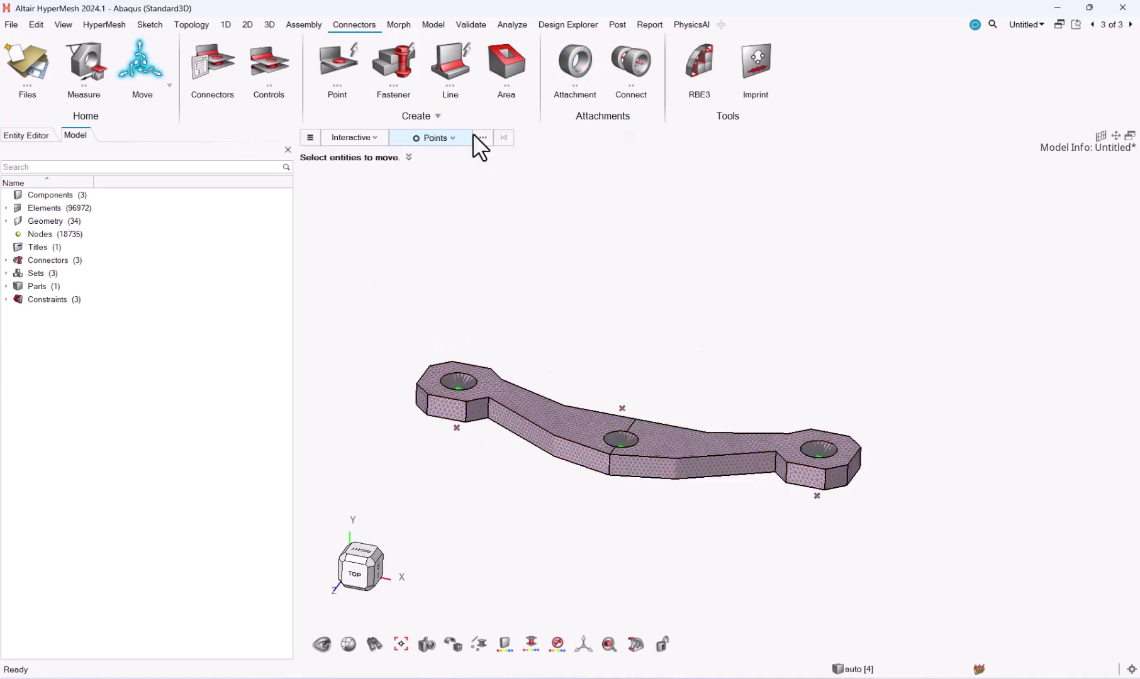
{"action": "left_click", "coordinate": [452, 138]}
{"action": "left_click", "coordinate": [447, 157]}
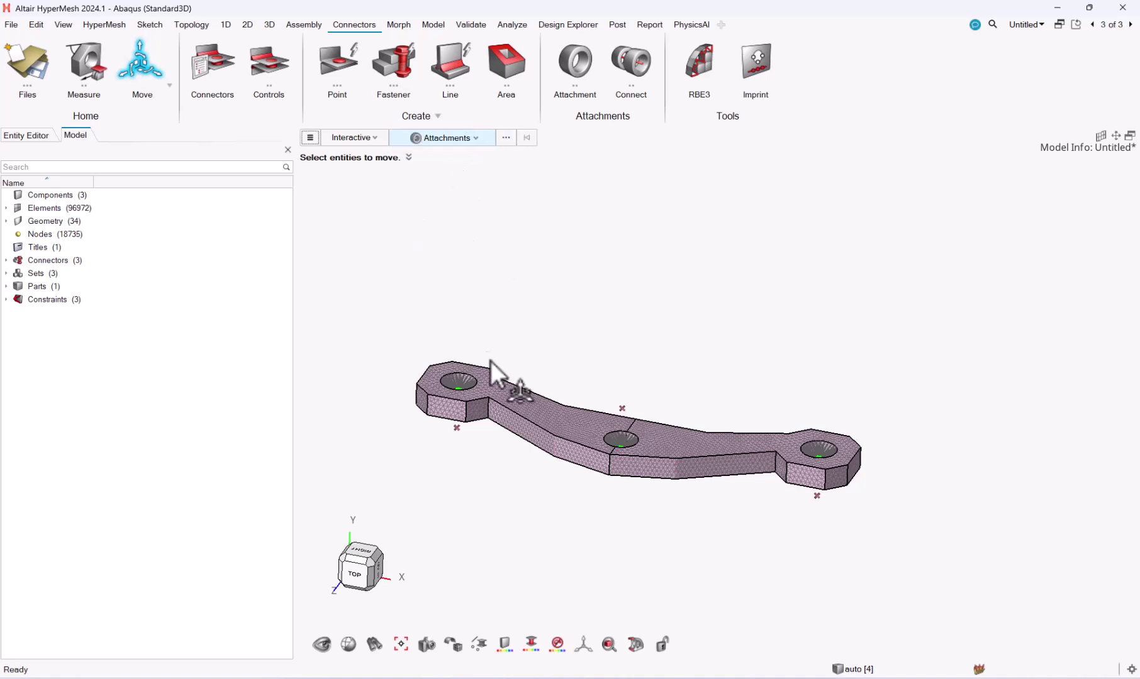
{"action": "left_click", "coordinate": [459, 388]}
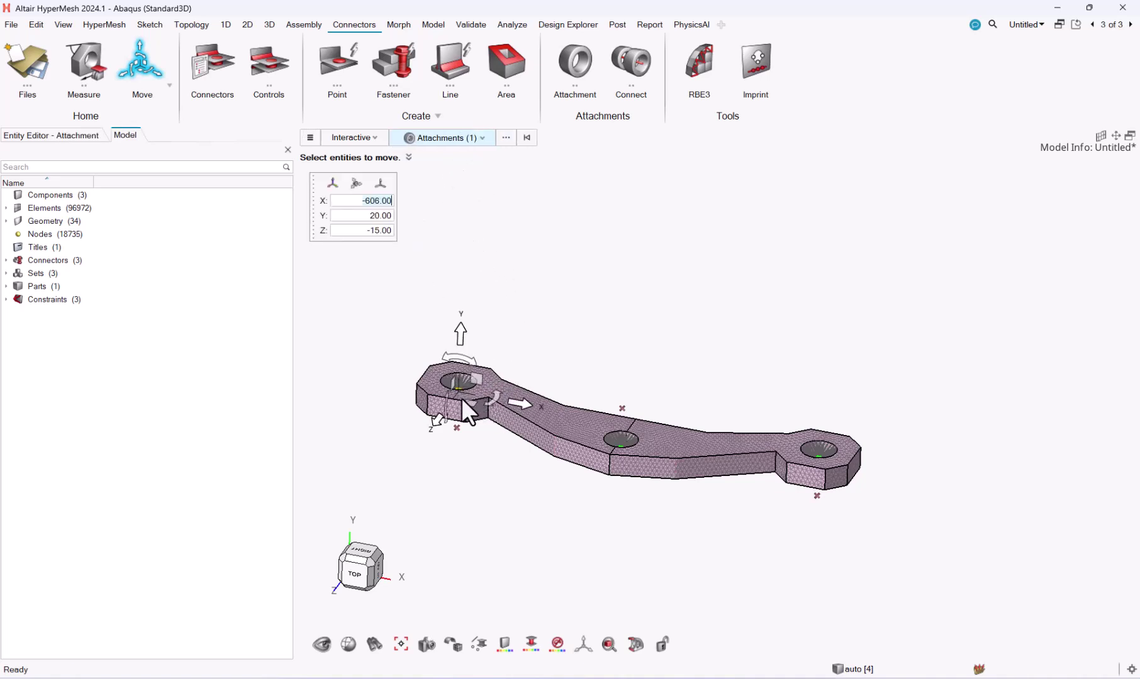
{"action": "left_click_drag", "start_coordinate": [464, 339], "coordinate": [469, 447]}
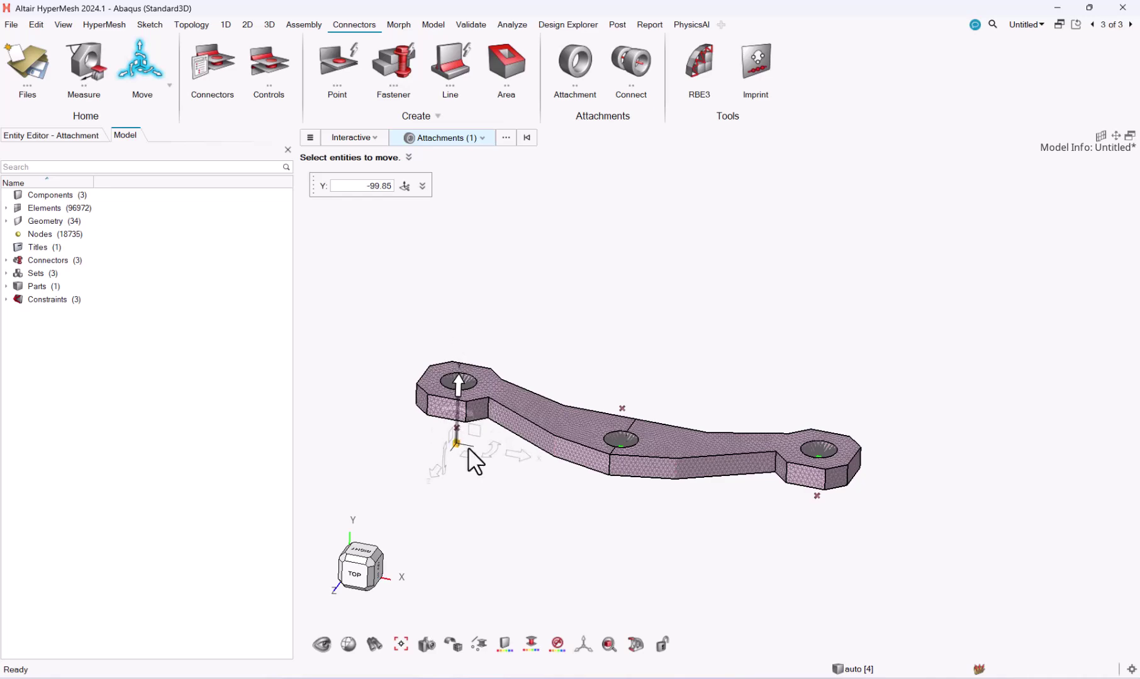
{"action": "scroll", "coordinate": [471, 430], "scroll_direction": "up", "scroll_amount": 7}
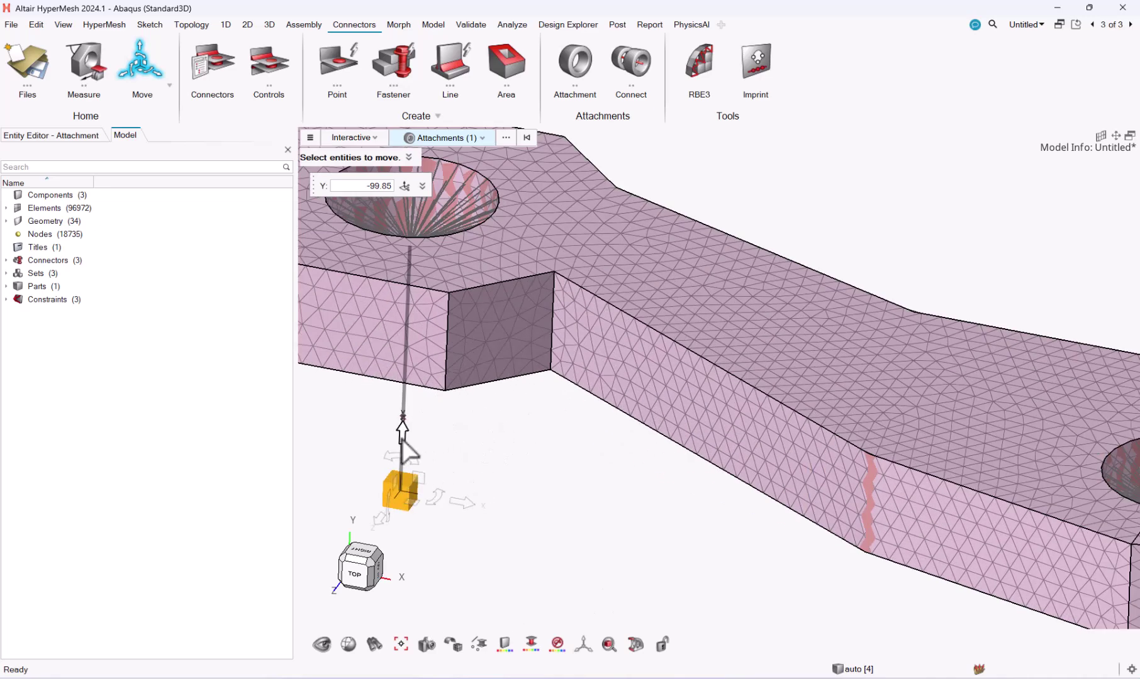
{"action": "mouse_move", "coordinate": [401, 439]}
{"action": "left_mouse_down"}
{"action": "mouse_move", "coordinate": [417, 391]}
{"action": "mouse_move", "coordinate": [403, 418]}
{"action": "left_mouse_up"}
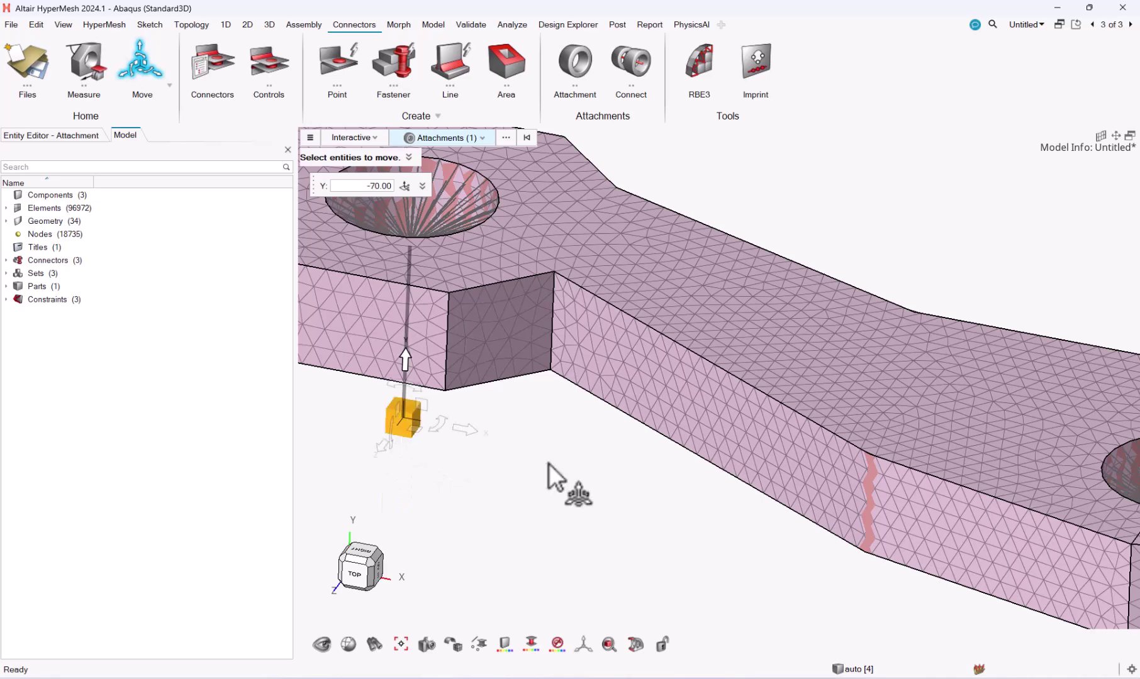
{"action": "scroll", "coordinate": [548, 464], "scroll_direction": "down", "scroll_amount": 5}
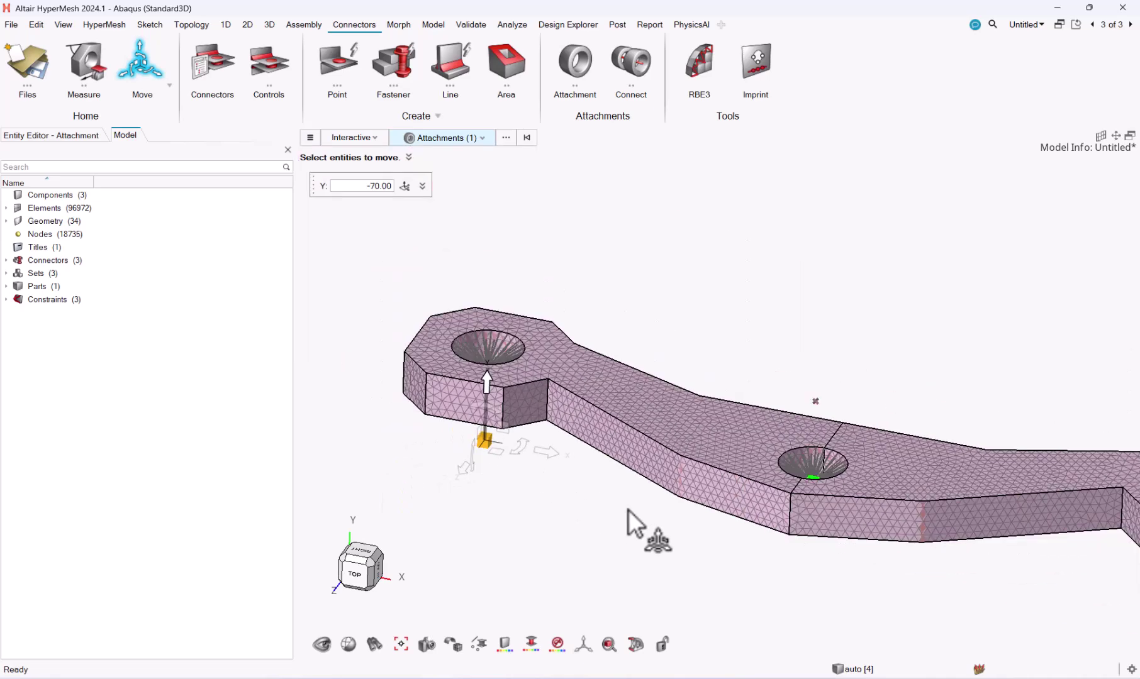
Move the middle hole's attachment along Y to the reference point above it, at Y 80
{"action": "left_click", "coordinate": [527, 137]}
{"action": "left_click", "coordinate": [808, 475]}
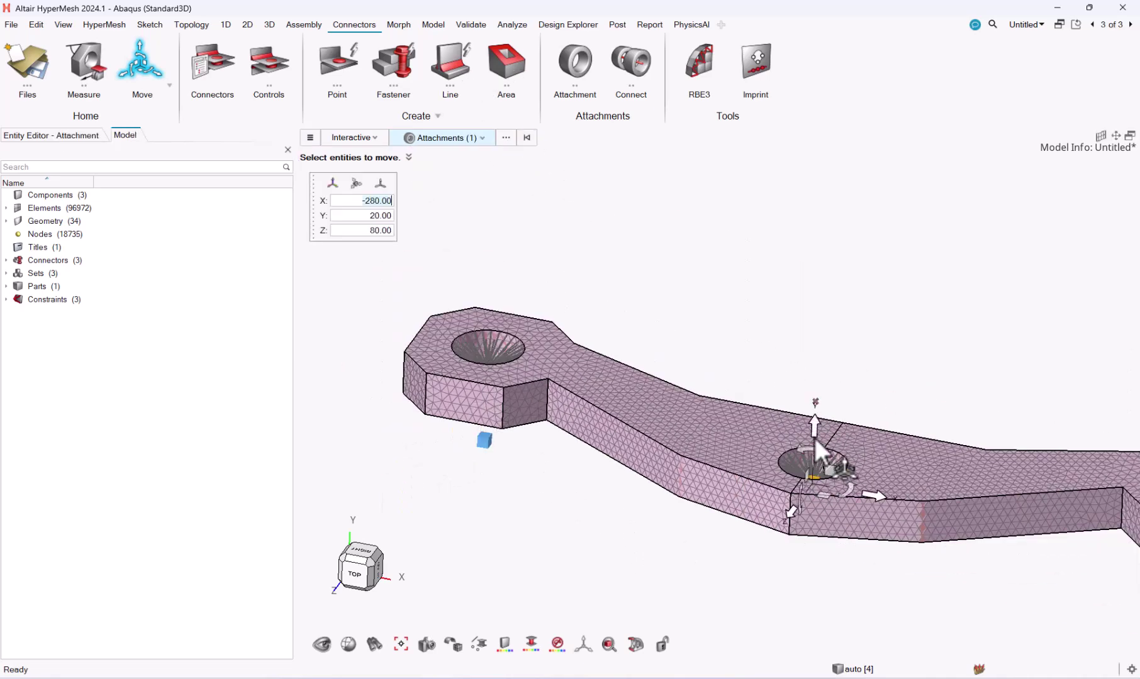
{"action": "left_click_drag", "start_coordinate": [809, 390], "coordinate": [823, 401]}
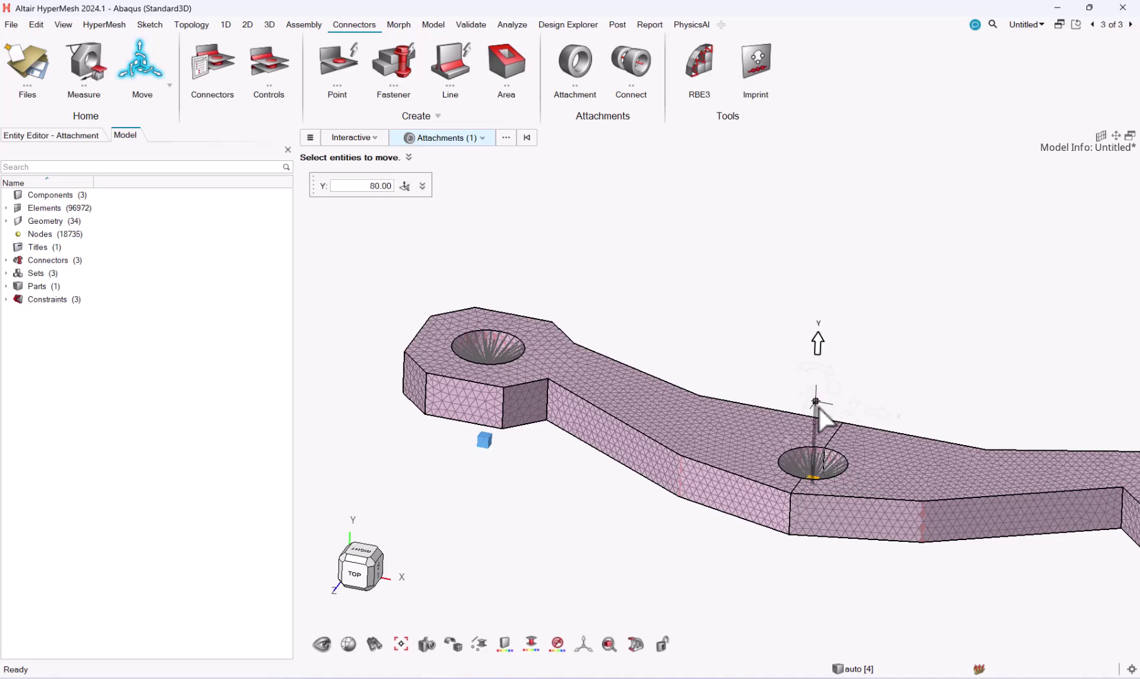
Move the attachment at the bracket's right-end hole along Y to the reference point below it, at Y -70, and leave the Move tool
{"action": "scroll", "coordinate": [904, 381], "scroll_direction": "down", "scroll_amount": 3}
{"action": "right_click_drag", "start_coordinate": [1051, 432], "coordinate": [817, 376]}
{"action": "scroll", "coordinate": [881, 392], "scroll_direction": "up", "scroll_amount": 5}
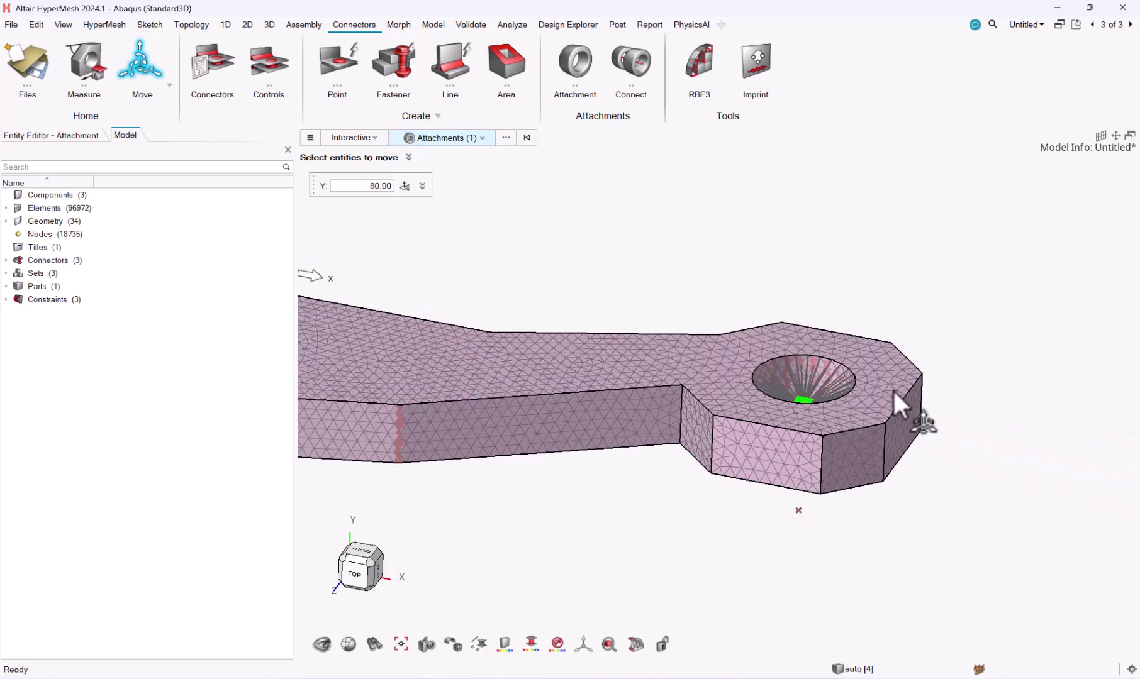
{"action": "left_click", "coordinate": [529, 137]}
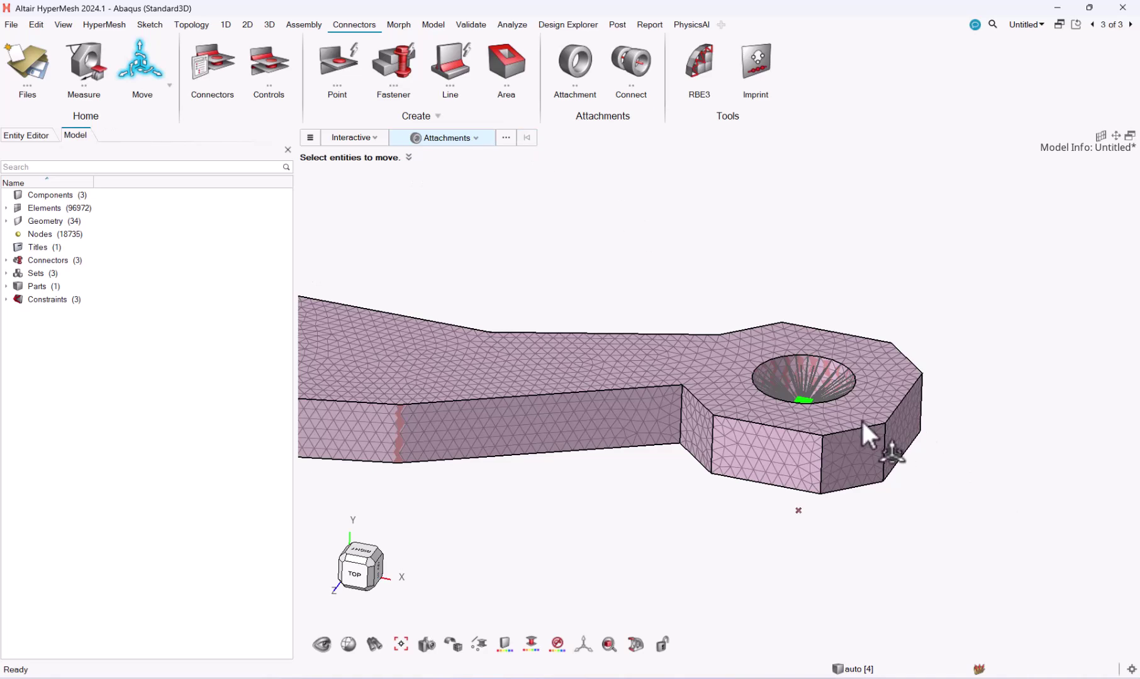
{"action": "left_click", "coordinate": [807, 401]}
{"action": "left_click_drag", "start_coordinate": [812, 383], "coordinate": [800, 512]}
{"action": "scroll", "coordinate": [813, 552], "scroll_direction": "down", "scroll_amount": 2}
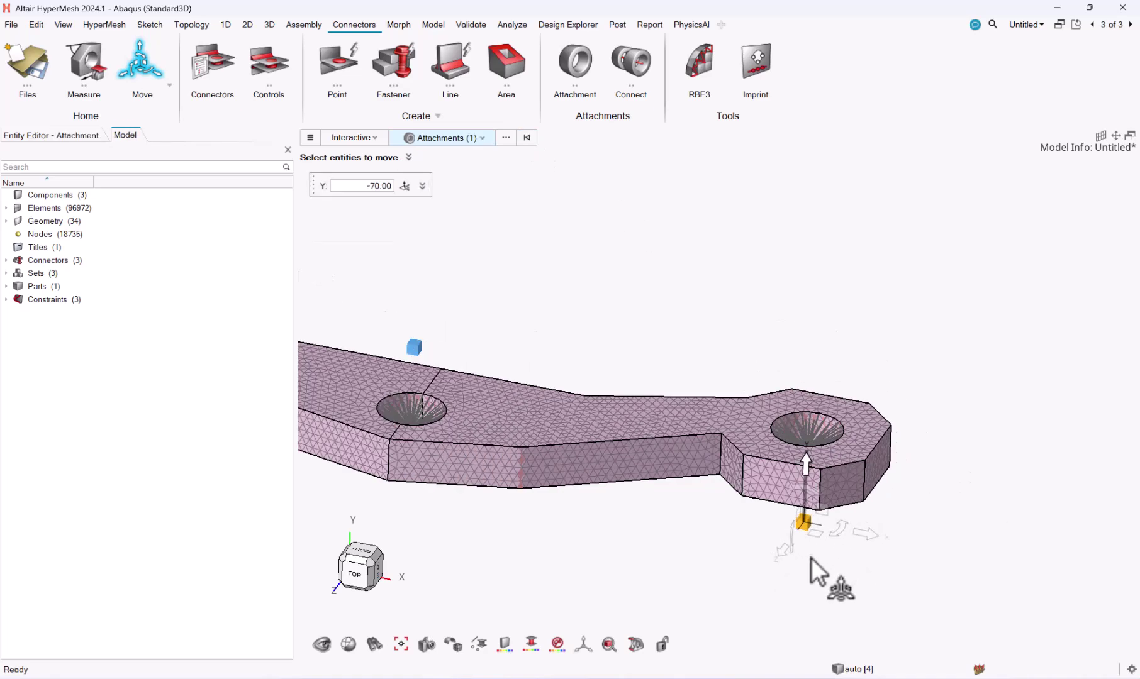
{"action": "left_click", "coordinate": [866, 599]}
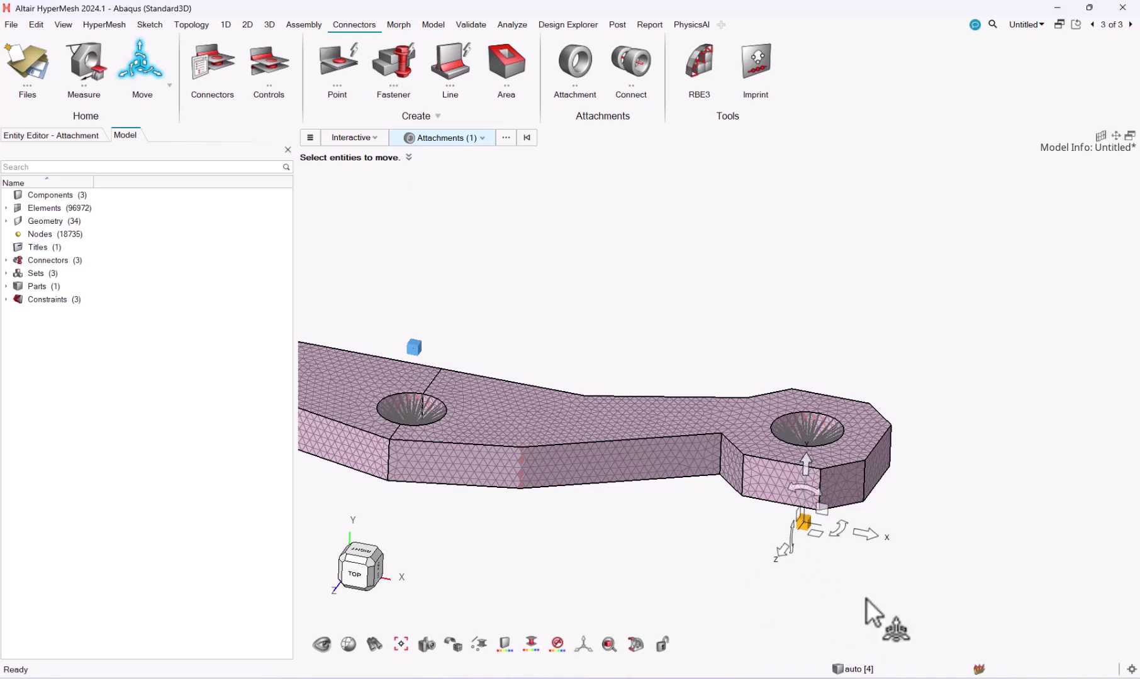
{"action": "left_click", "coordinate": [696, 546]}
{"action": "scroll", "coordinate": [663, 537], "scroll_direction": "down", "scroll_amount": 3}
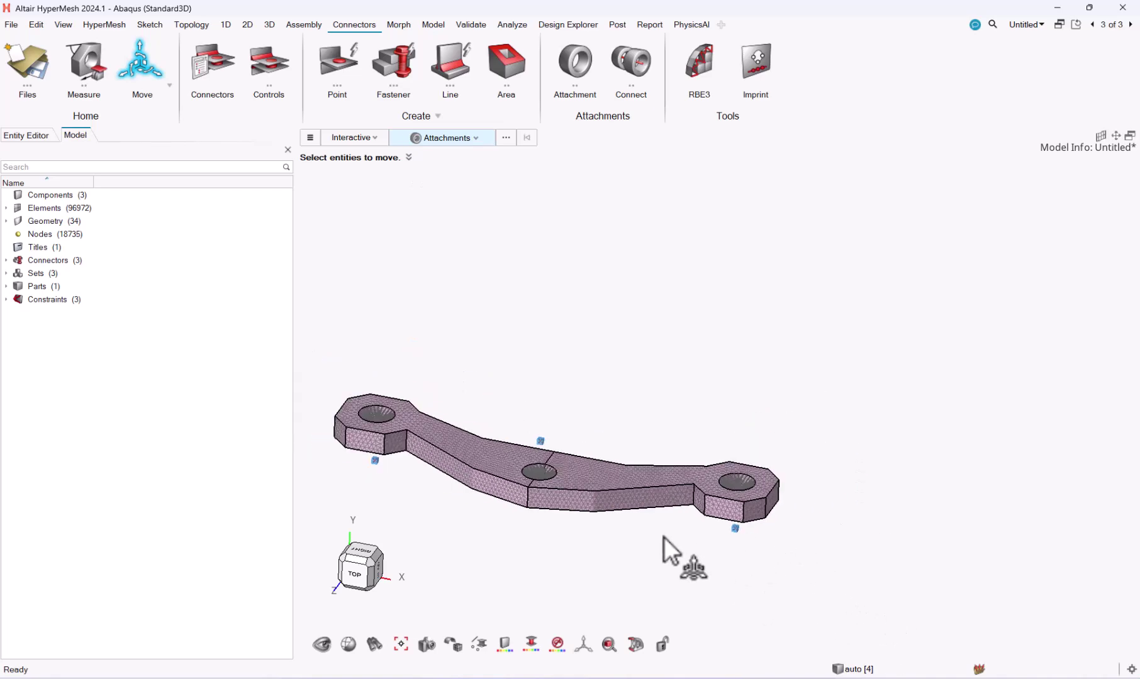
{"action": "right_click_drag", "start_coordinate": [664, 537], "coordinate": [815, 505]}
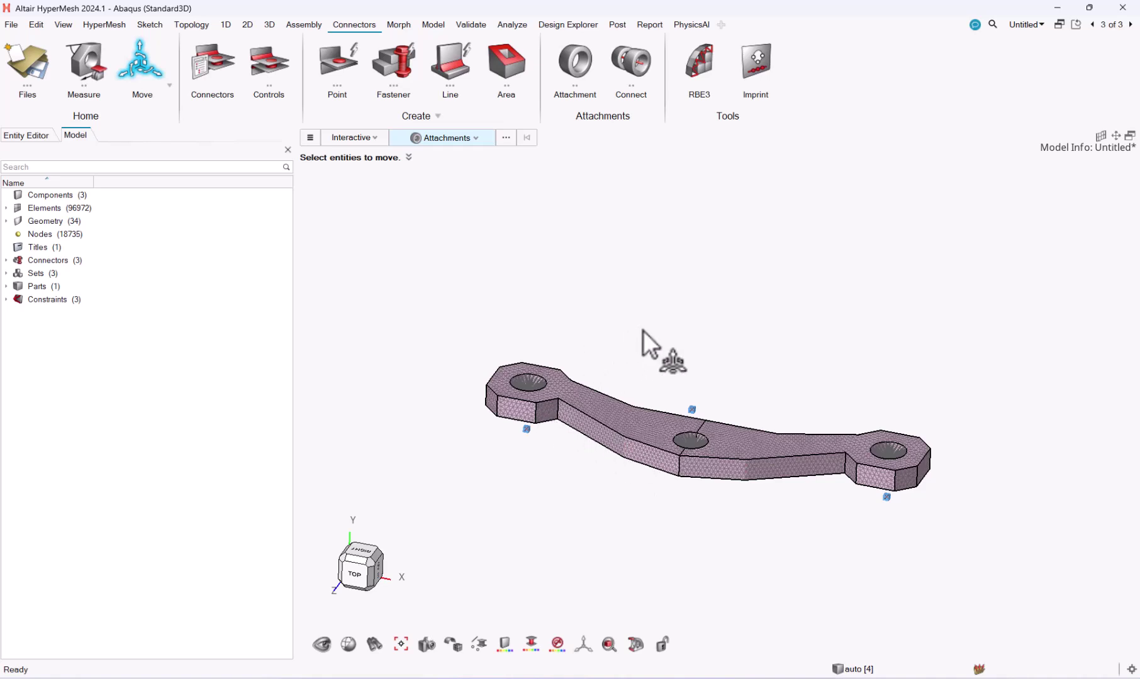
{"action": "right_click_drag", "start_coordinate": [643, 330], "coordinate": [644, 301]}
{"action": "key", "text": "Escape"}
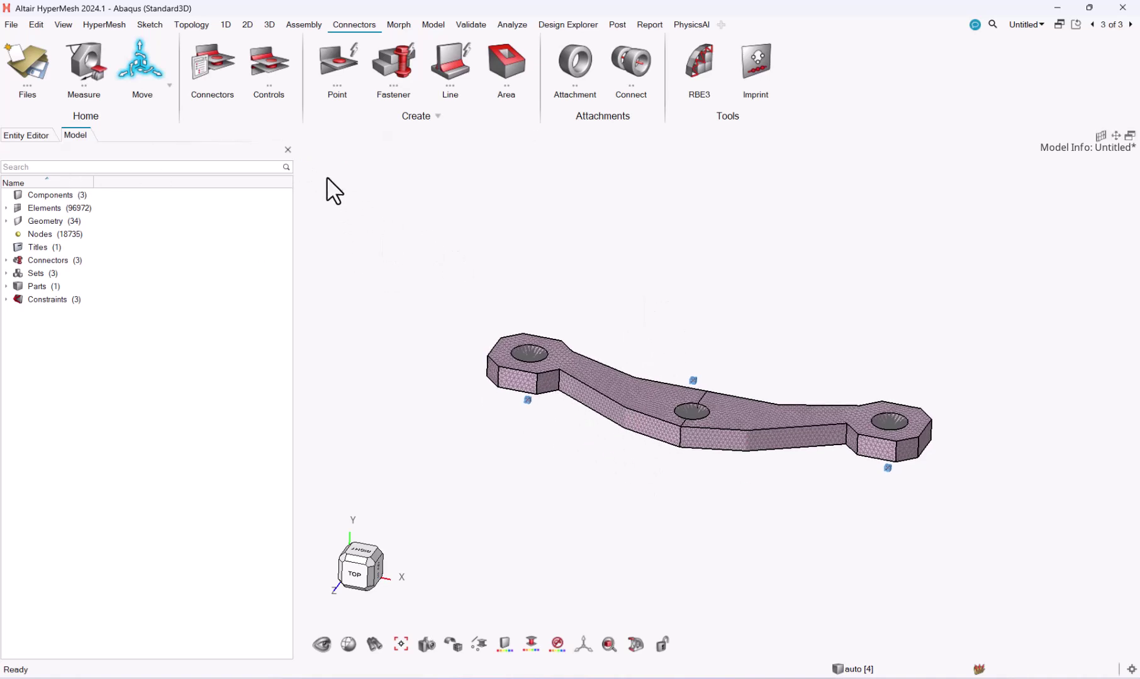
{"action": "key", "text": "Escape"}
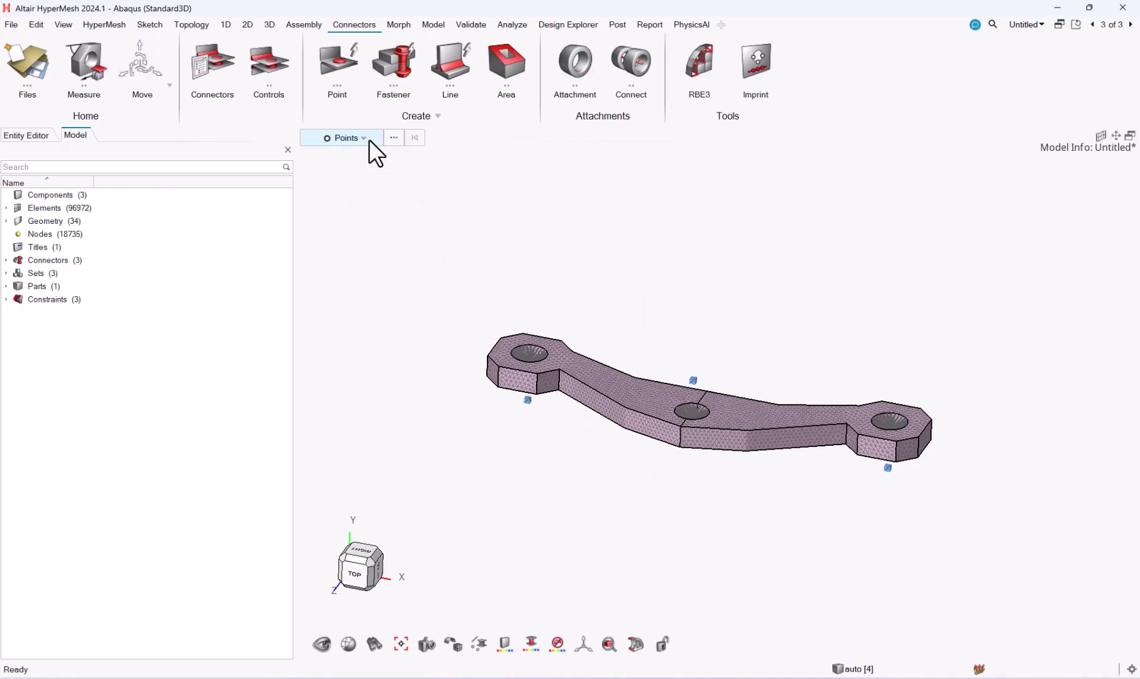
Select all three attachments of the bracket and realize them at their moved positions
{"action": "left_click", "coordinate": [368, 139]}
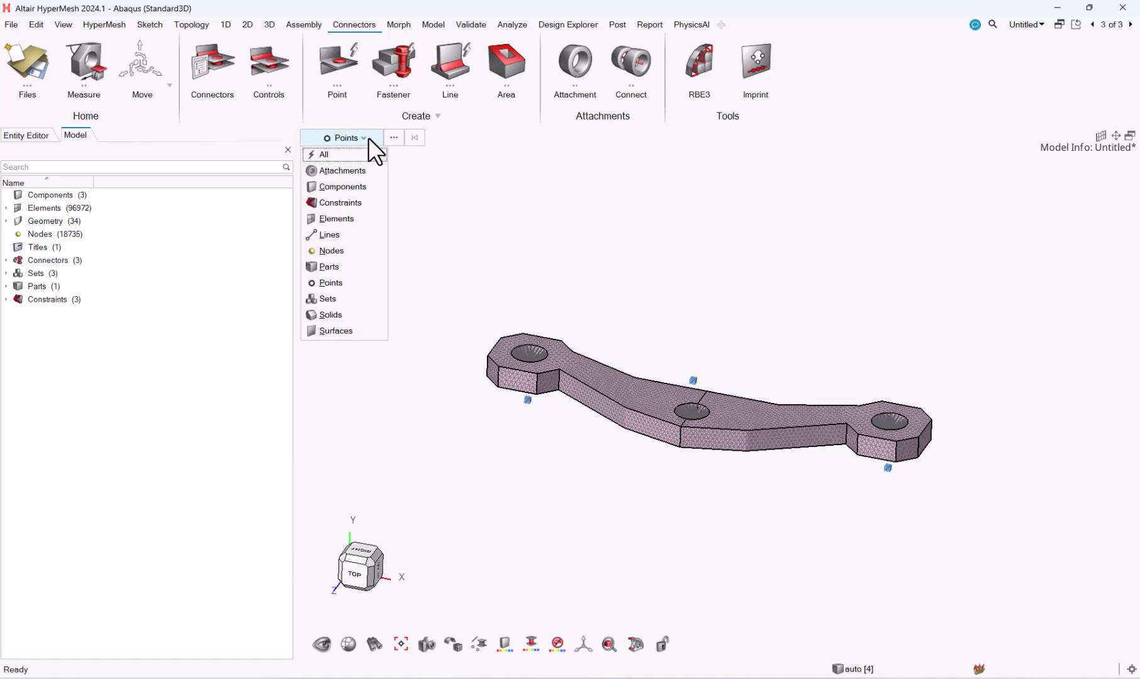
{"action": "left_click", "coordinate": [354, 171]}
{"action": "left_click_drag", "start_coordinate": [430, 272], "coordinate": [999, 526]}
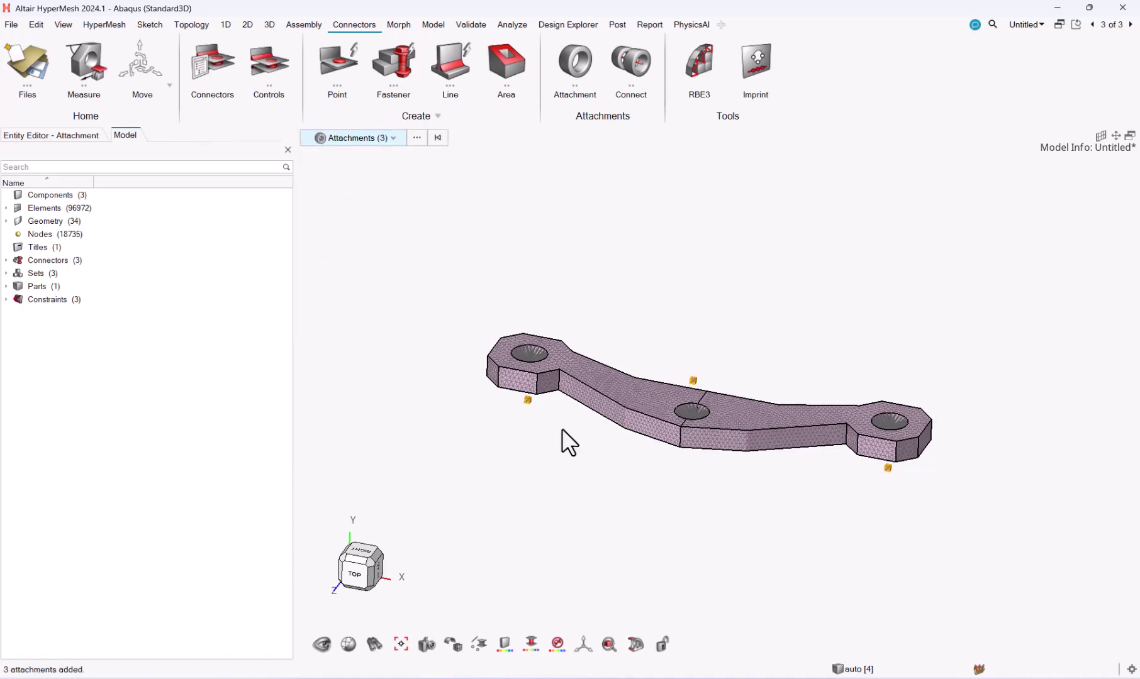
{"action": "right_click", "coordinate": [503, 453]}
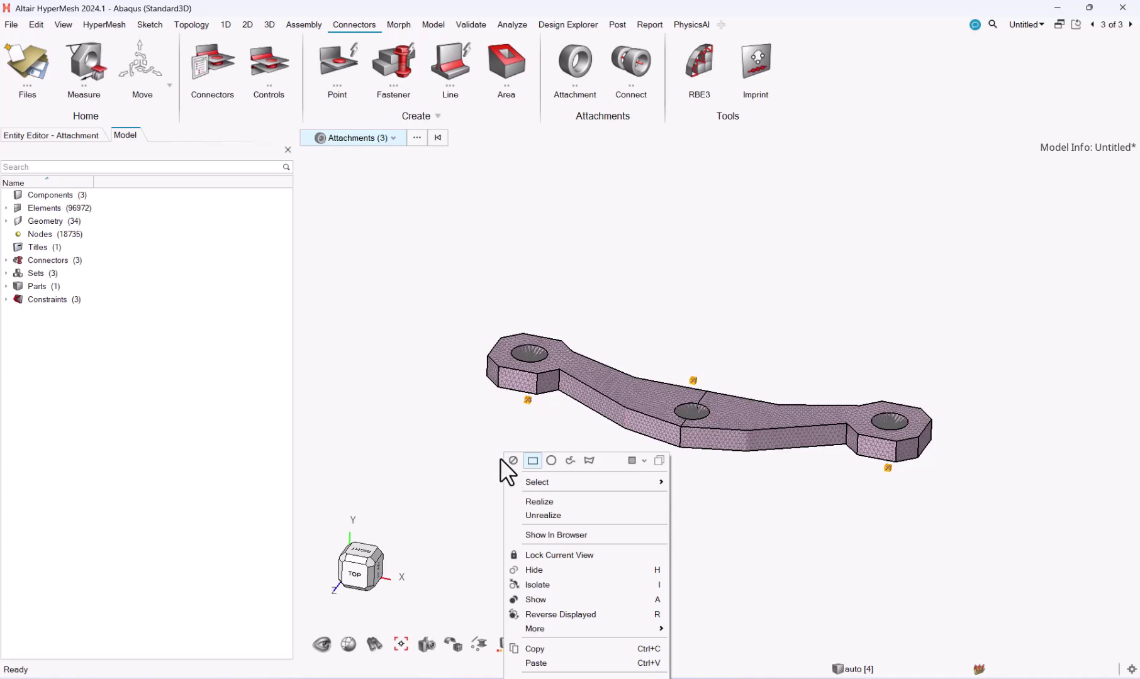
{"action": "left_click", "coordinate": [563, 502]}
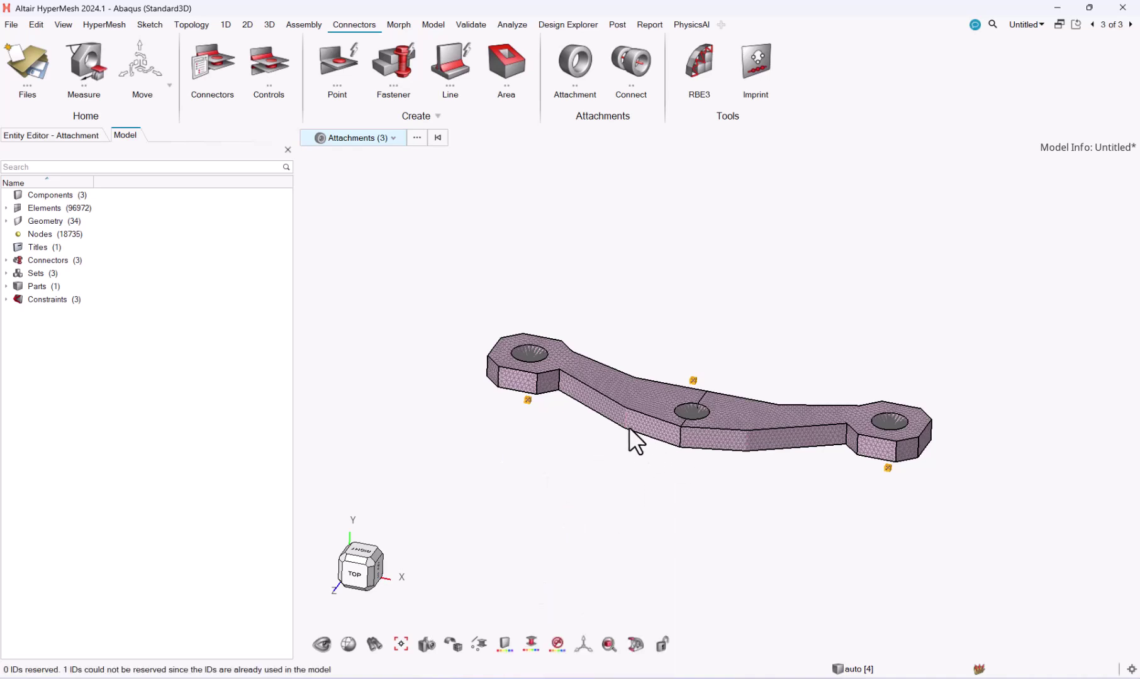
{"action": "middle_click_drag", "start_coordinate": [740, 483], "coordinate": [801, 496]}
{"action": "scroll", "coordinate": [665, 405], "scroll_direction": "up", "scroll_amount": 2}
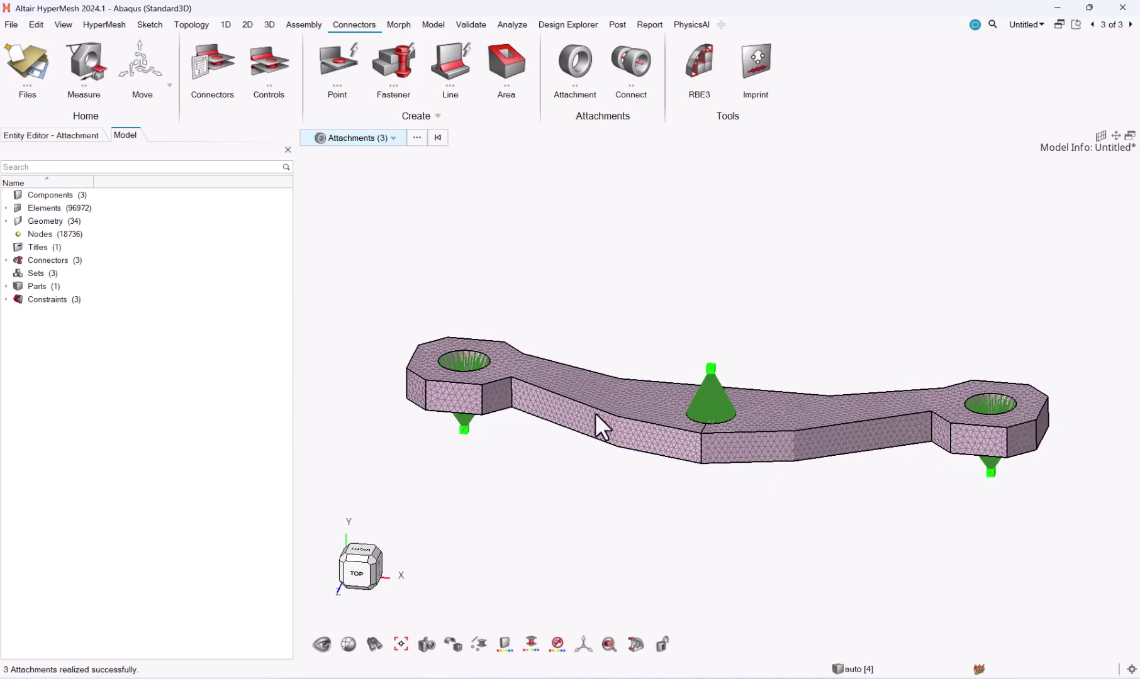
{"action": "right_click_drag", "start_coordinate": [629, 317], "coordinate": [582, 276]}
{"action": "scroll", "coordinate": [535, 287], "scroll_direction": "down", "scroll_amount": 1}
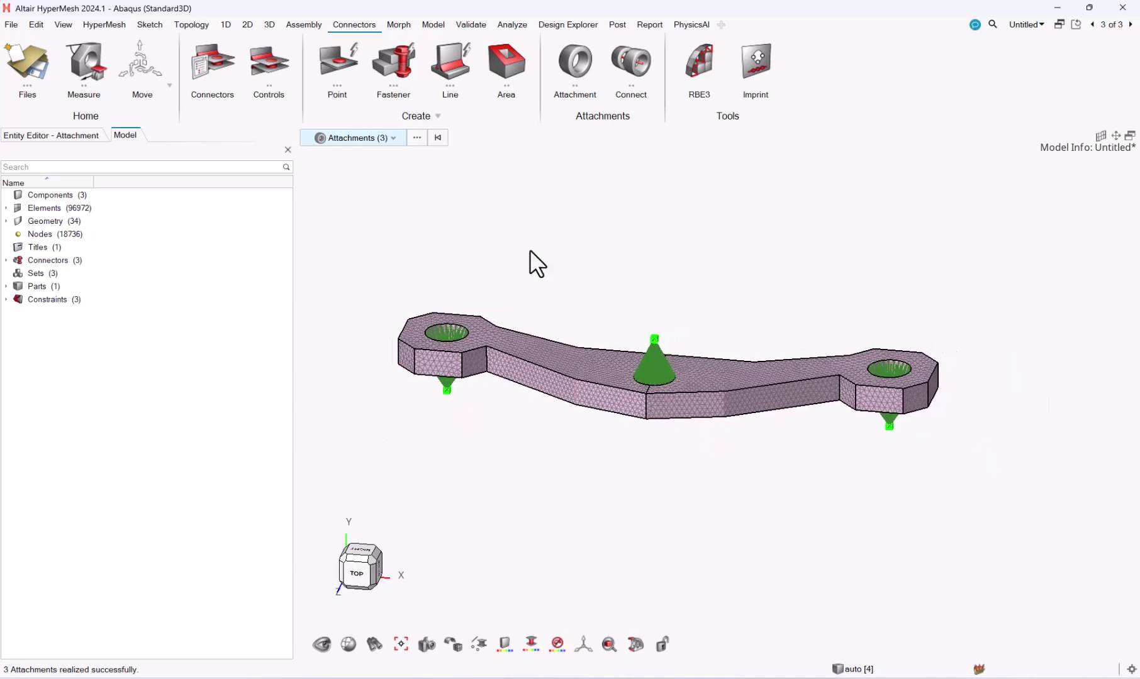
{"action": "left_click", "coordinate": [454, 249]}
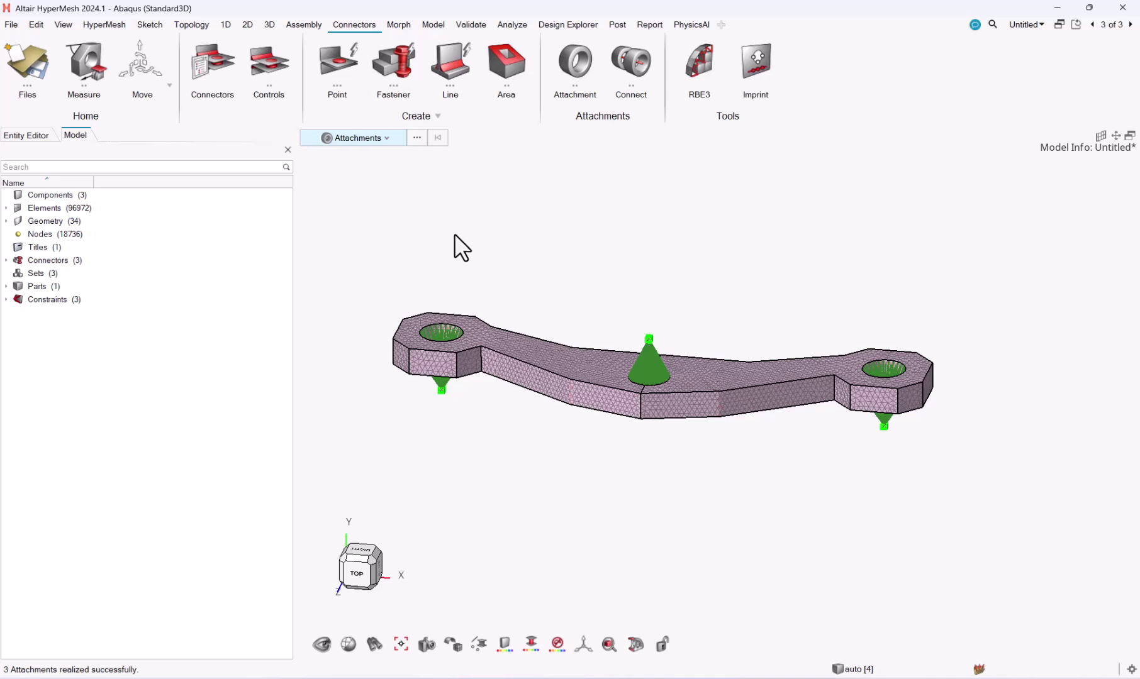
Select all of the bracket's mesh elements and delete them
{"action": "scroll", "coordinate": [446, 268], "scroll_direction": "down", "scroll_amount": 3}
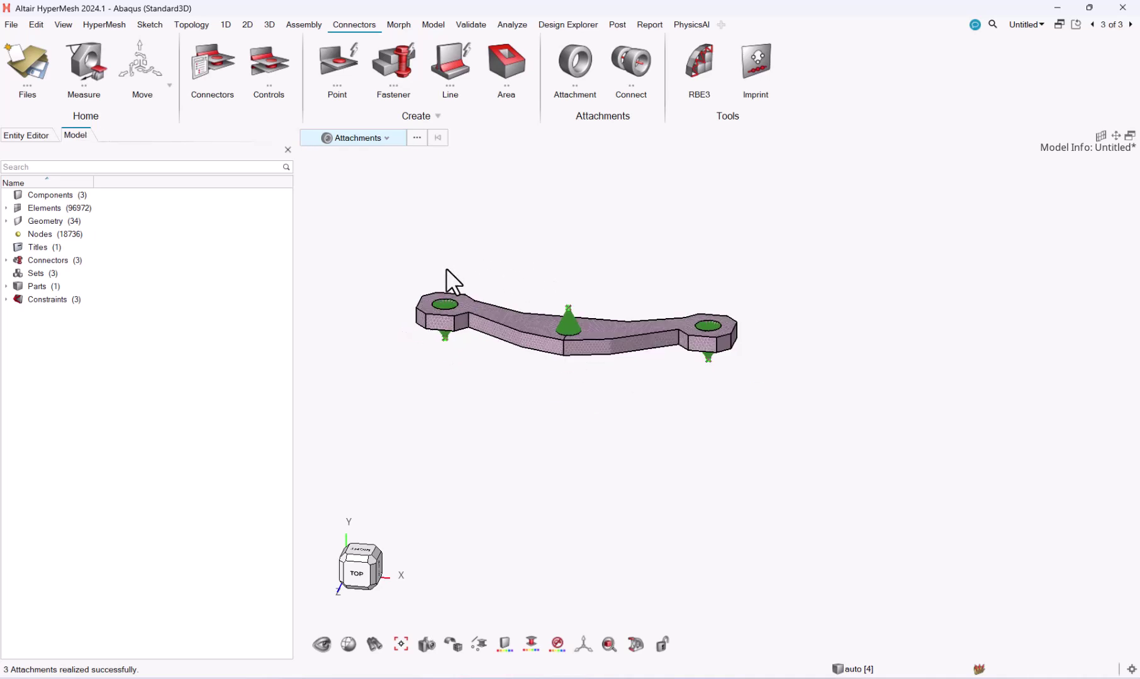
{"action": "scroll", "coordinate": [442, 264], "scroll_direction": "up", "scroll_amount": 2}
{"action": "key", "text": "e"}
{"action": "left_click_drag", "start_coordinate": [367, 250], "coordinate": [1054, 447]}
{"action": "key", "text": "Delete"}
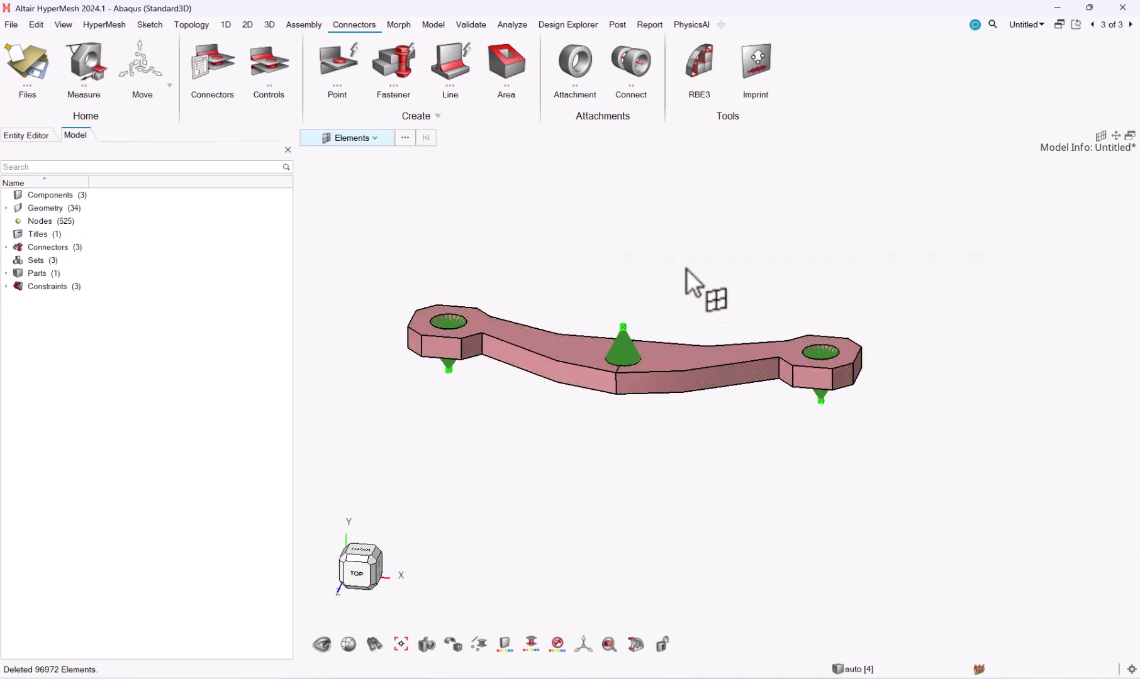
Mesh the bracket's two solids with Thin Solids, using automatic source and target detection, the Batchmesh source mesh type and 5 layers
{"action": "left_click", "coordinate": [269, 23]}
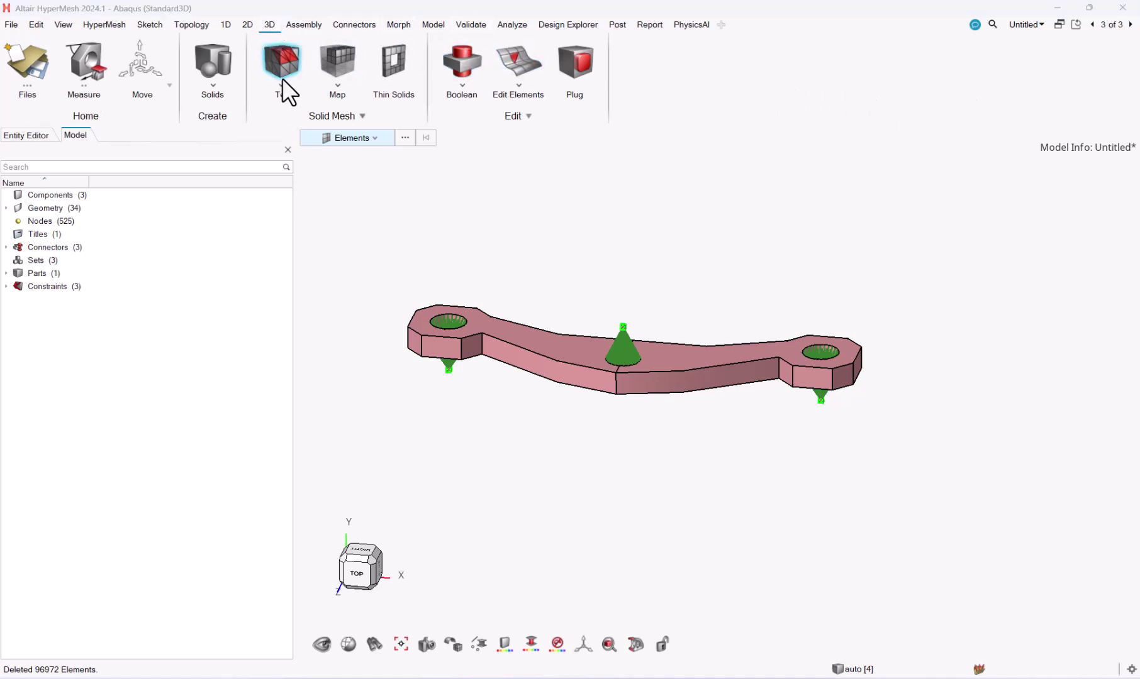
{"action": "left_click", "coordinate": [391, 65]}
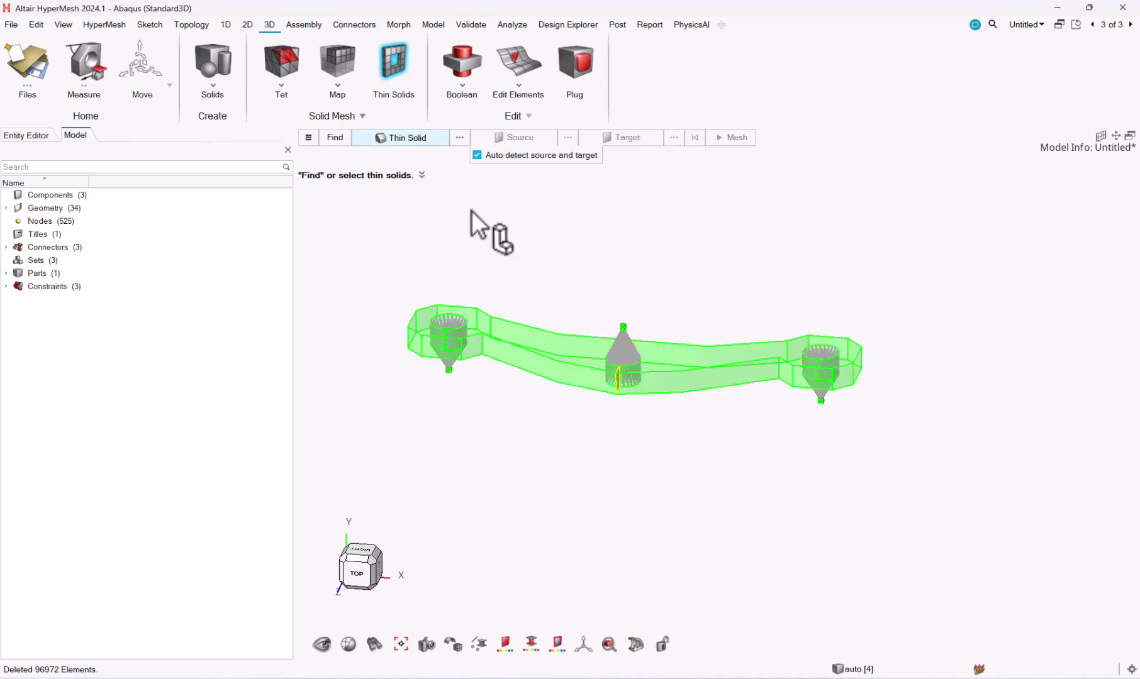
{"action": "left_click", "coordinate": [554, 377]}
{"action": "left_click", "coordinate": [640, 382]}
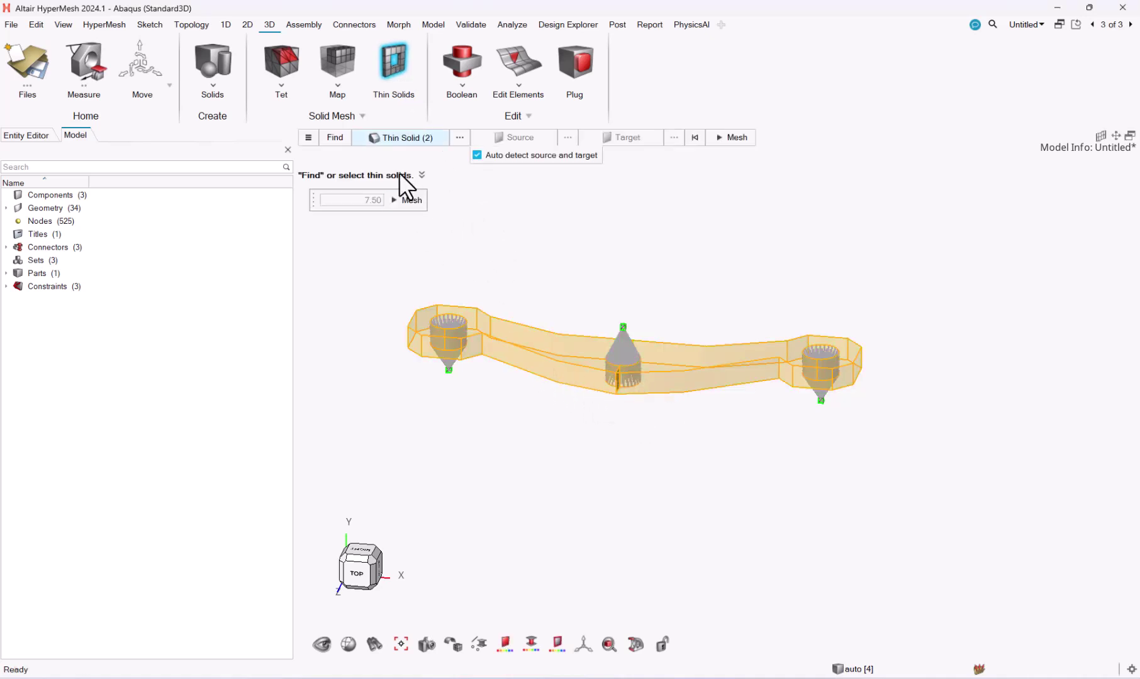
{"action": "left_click", "coordinate": [312, 138]}
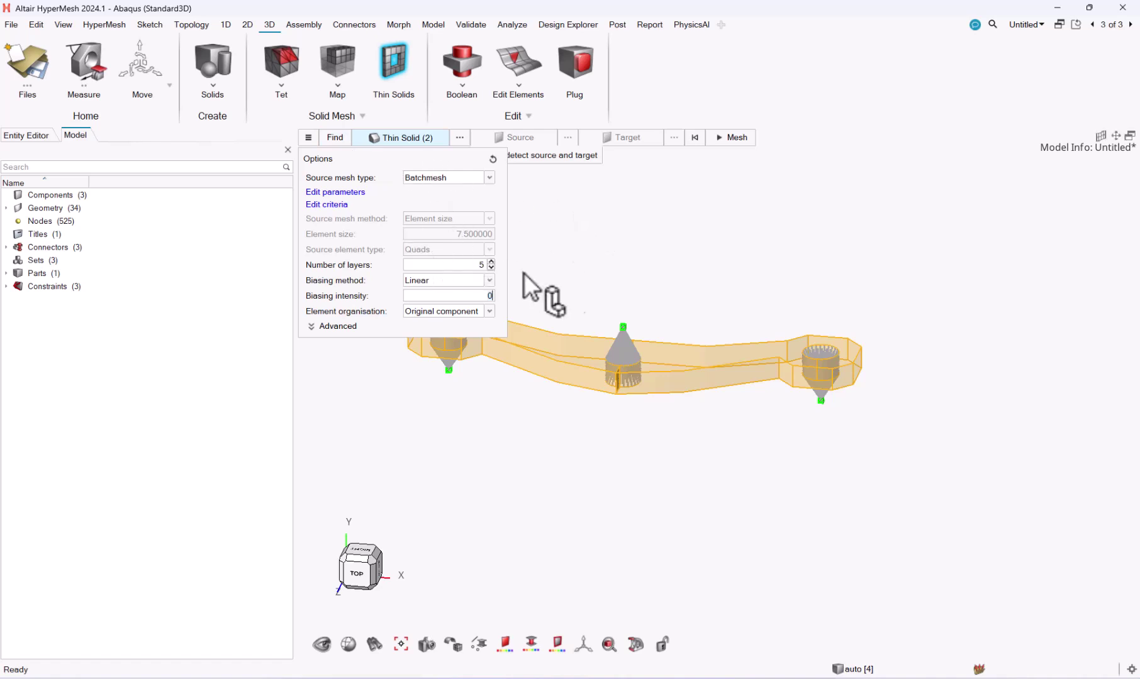
{"action": "left_click", "coordinate": [594, 262]}
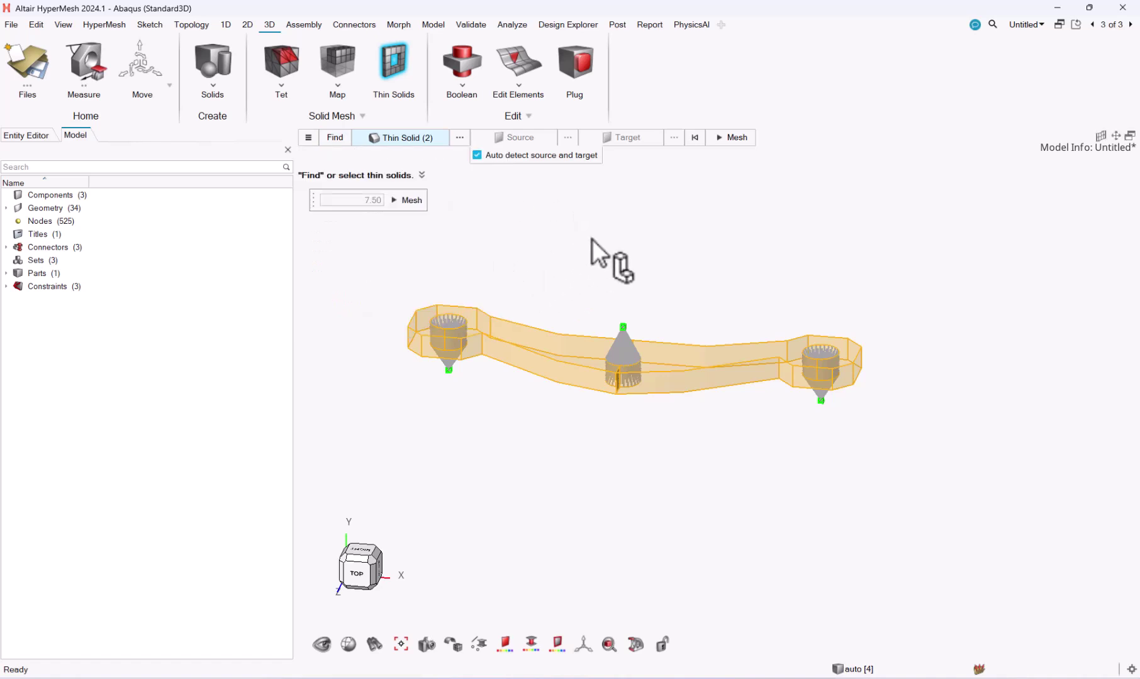
{"action": "left_click", "coordinate": [733, 139]}
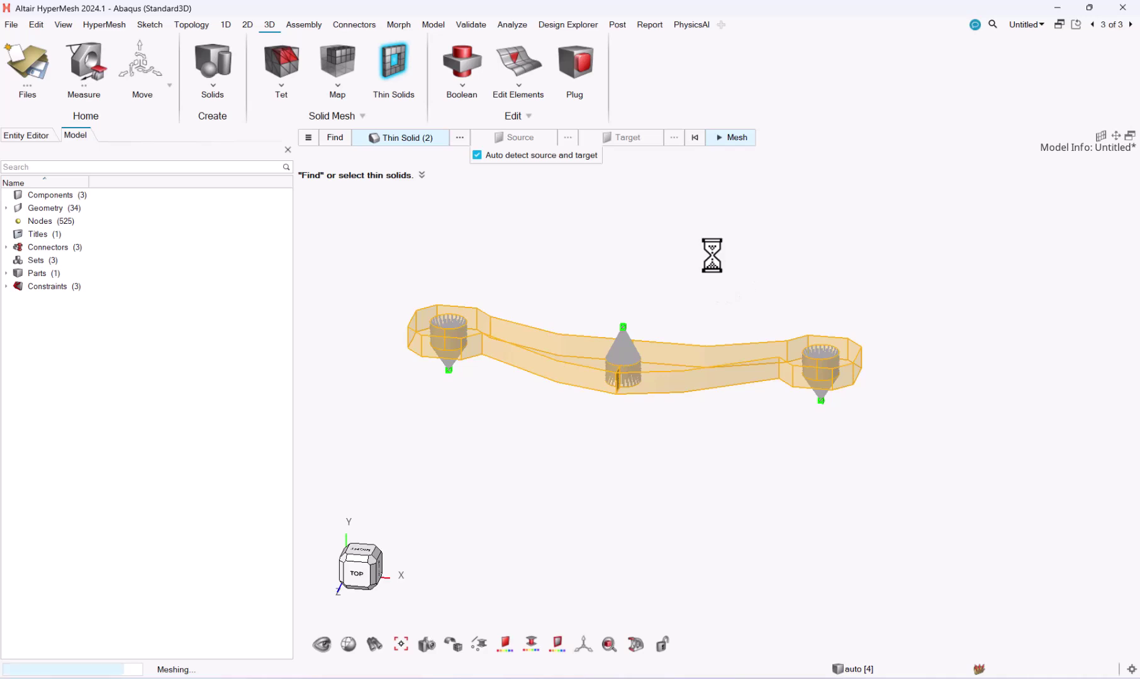
{"action": "scroll", "coordinate": [559, 368], "scroll_direction": "up", "scroll_amount": 3}
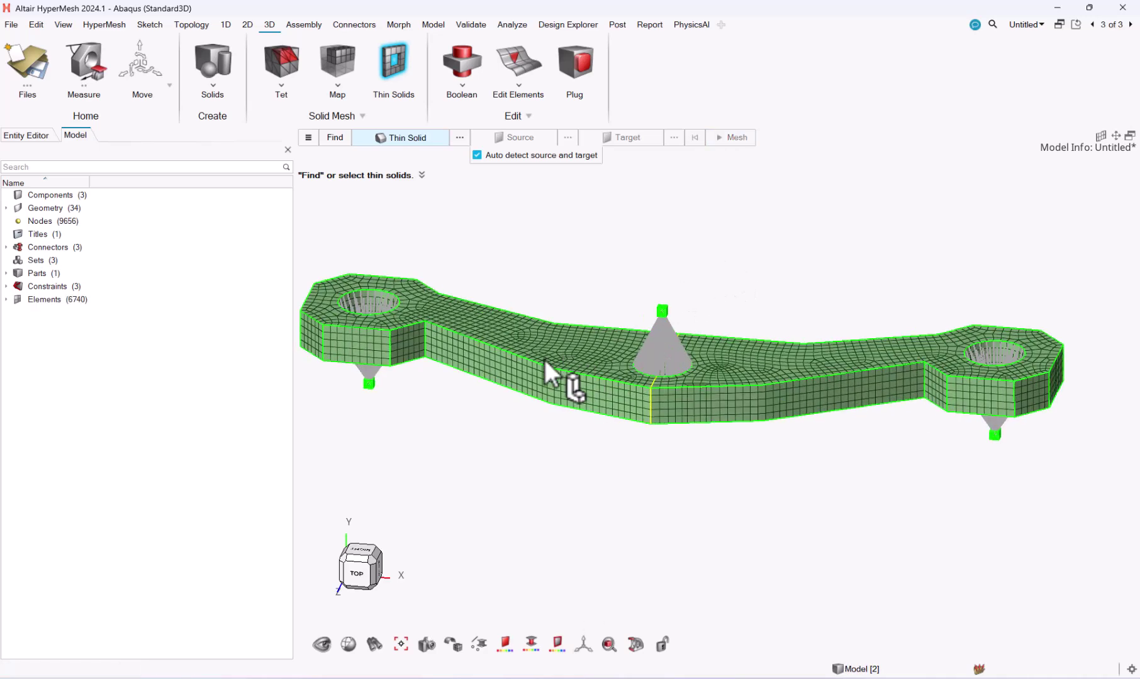
{"action": "middle_click_drag", "start_coordinate": [601, 347], "coordinate": [589, 374]}
{"action": "key", "text": "Escape"}
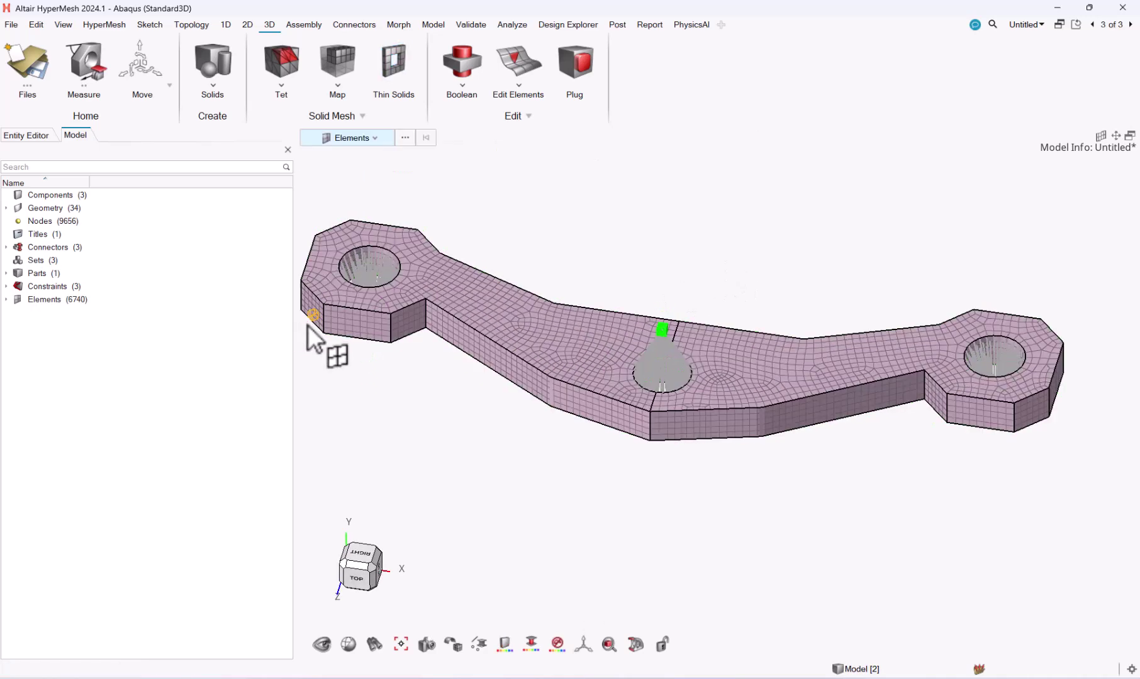
{"action": "scroll", "coordinate": [584, 258], "scroll_direction": "down", "scroll_amount": 1}
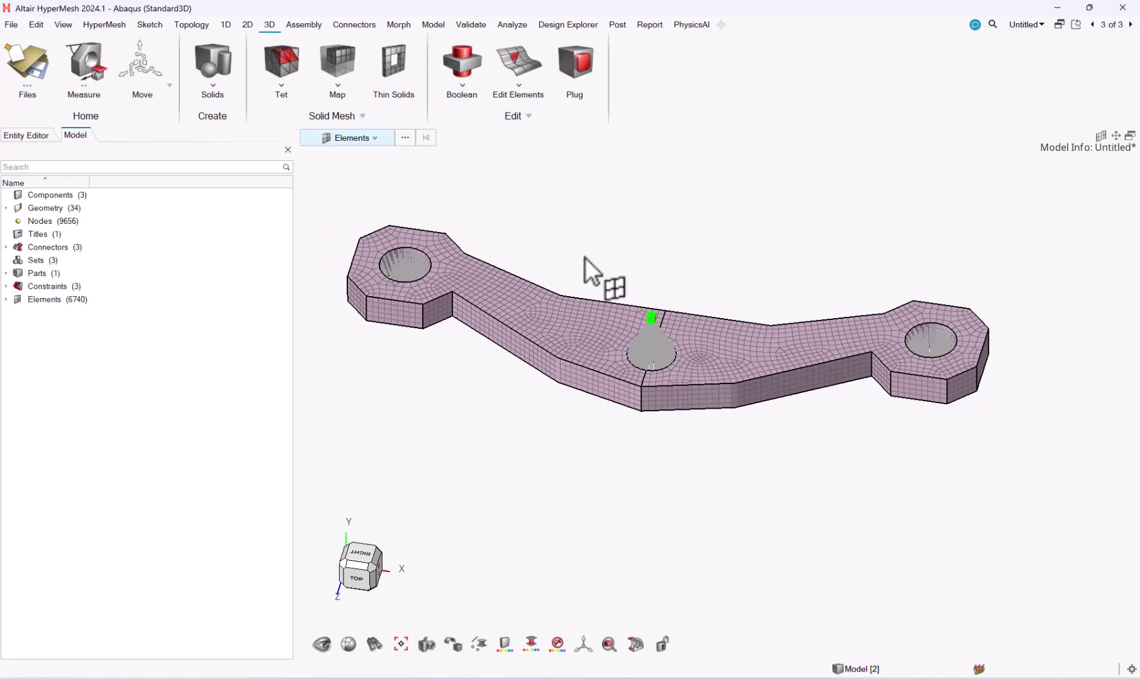
Unrealize all three attachments of the bracket and realize them again on the new mesh
{"action": "left_click_drag", "start_coordinate": [583, 257], "coordinate": [613, 258], "text": "ctrl"}
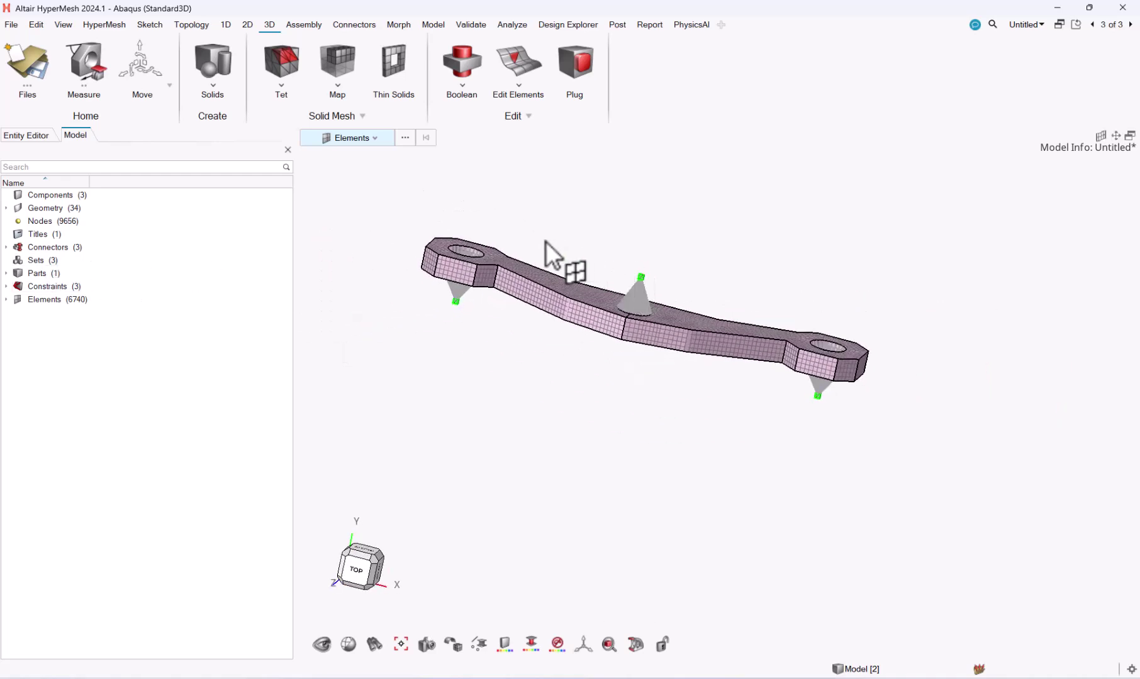
{"action": "left_click", "coordinate": [367, 135]}
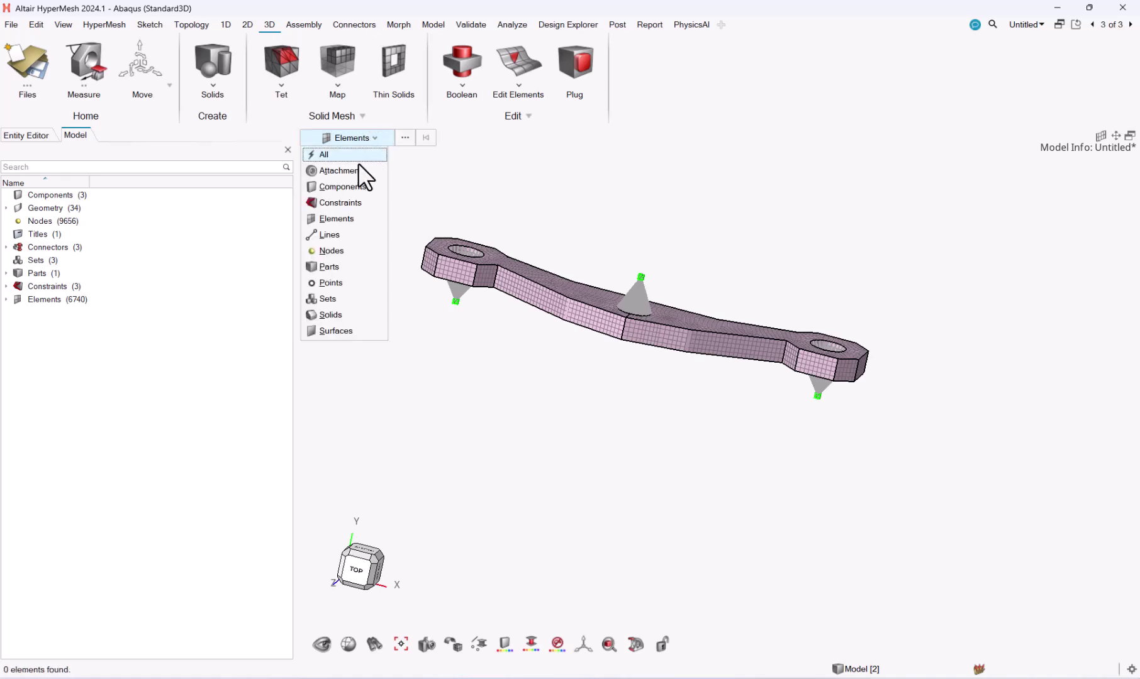
{"action": "left_click", "coordinate": [358, 164]}
{"action": "left_click_drag", "start_coordinate": [374, 212], "coordinate": [1032, 487]}
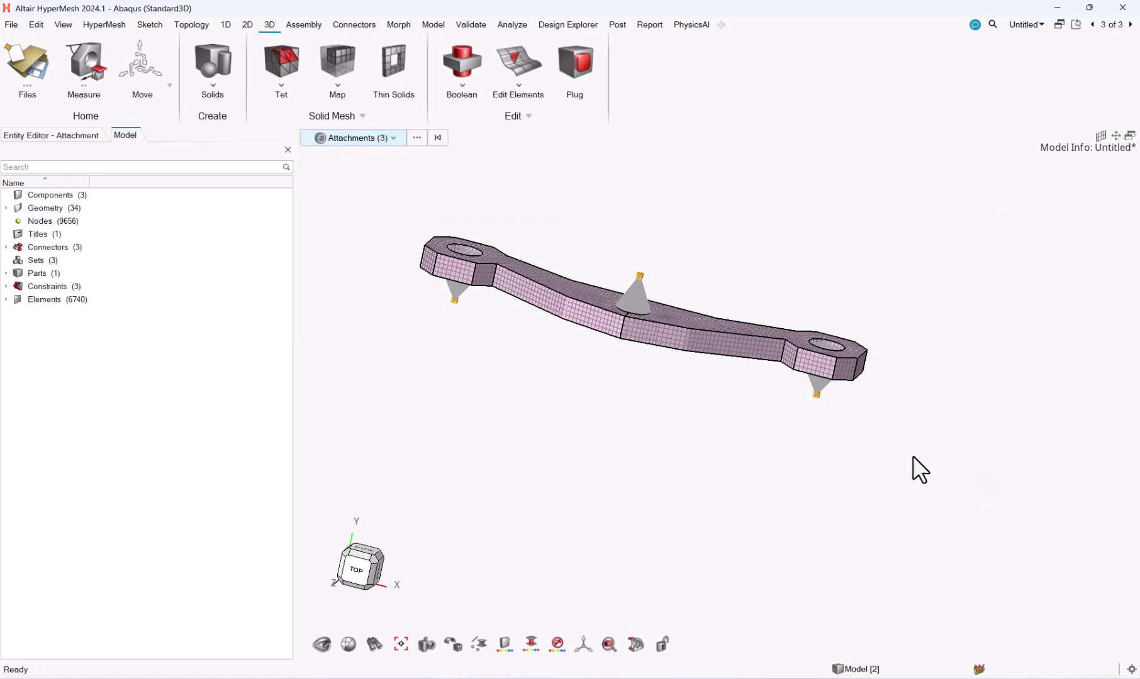
{"action": "right_click", "coordinate": [914, 463]}
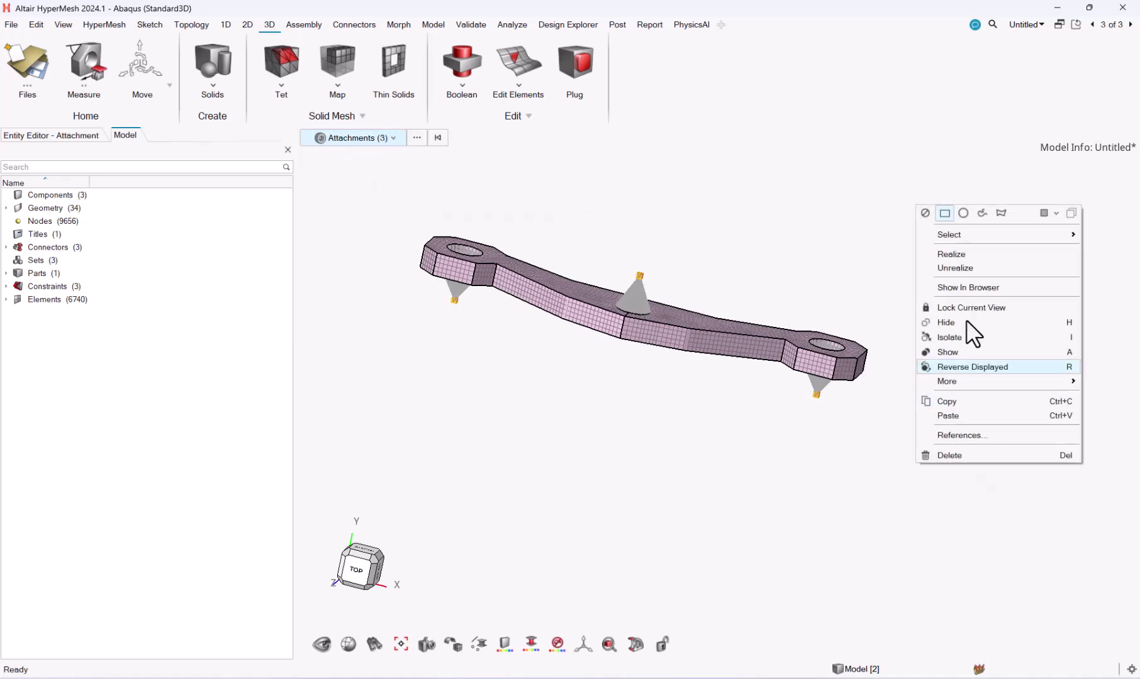
{"action": "left_click", "coordinate": [971, 266]}
{"action": "right_click", "coordinate": [569, 380]}
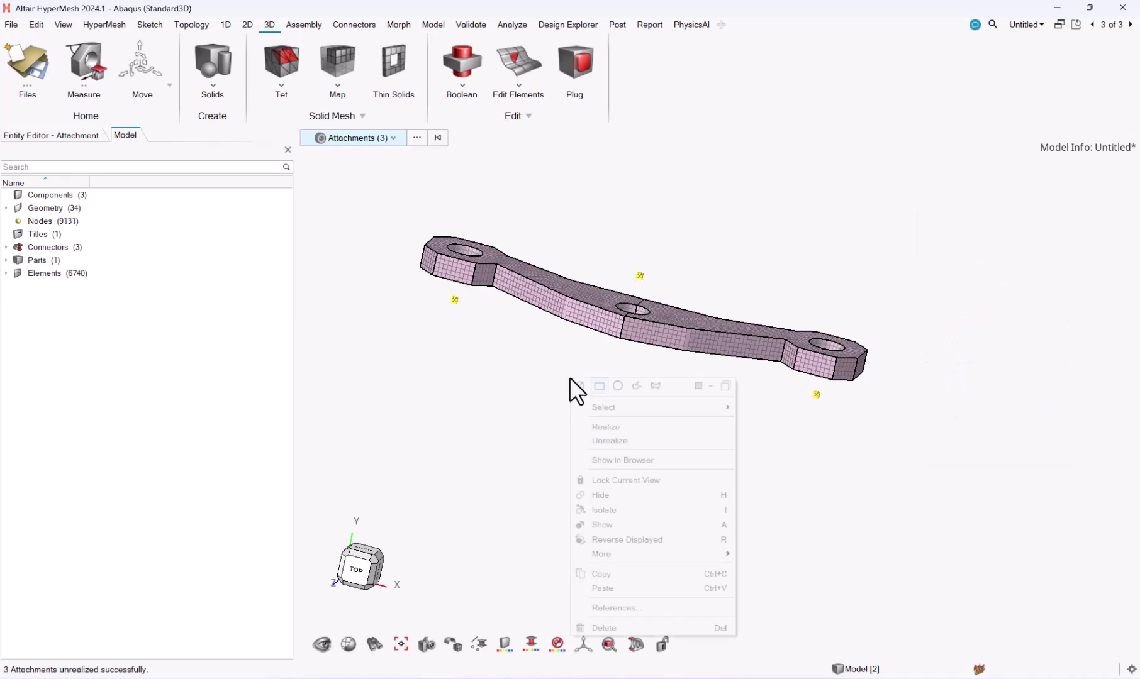
{"action": "left_click", "coordinate": [605, 427]}
Examine the attachment at the bracket's middle hole and check the edge connectivity between the two solids in the Split/Stitch topology display
{"action": "middle_click_drag", "start_coordinate": [633, 332], "coordinate": [647, 368]}
{"action": "scroll", "coordinate": [453, 326], "scroll_direction": "up", "scroll_amount": 5}
{"action": "right_click_drag", "start_coordinate": [675, 340], "coordinate": [694, 404]}
{"action": "mouse_move", "coordinate": [420, 366]}
{"action": "middle_mouse_down"}
{"action": "mouse_move", "coordinate": [424, 327]}
{"action": "mouse_move", "coordinate": [434, 366]}
{"action": "middle_mouse_up"}
{"action": "right_click_drag", "start_coordinate": [1014, 393], "coordinate": [895, 381]}
{"action": "middle_click_drag", "start_coordinate": [895, 380], "coordinate": [918, 391]}
{"action": "scroll", "coordinate": [917, 395], "scroll_direction": "down", "scroll_amount": 6}
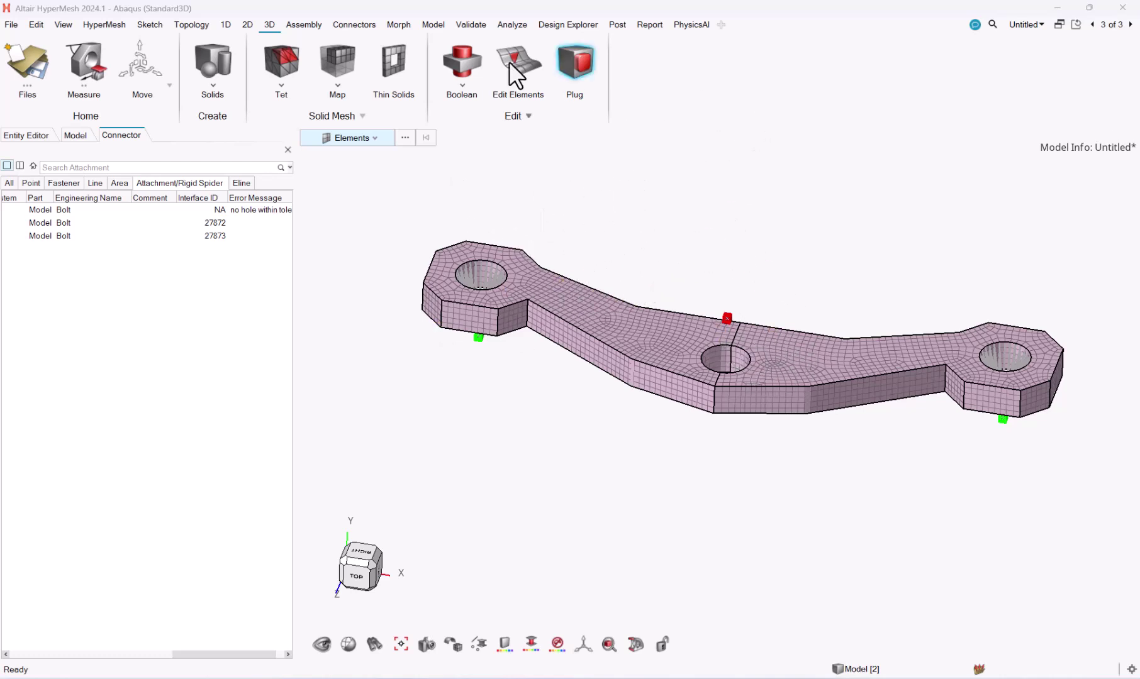
{"action": "left_click", "coordinate": [205, 23]}
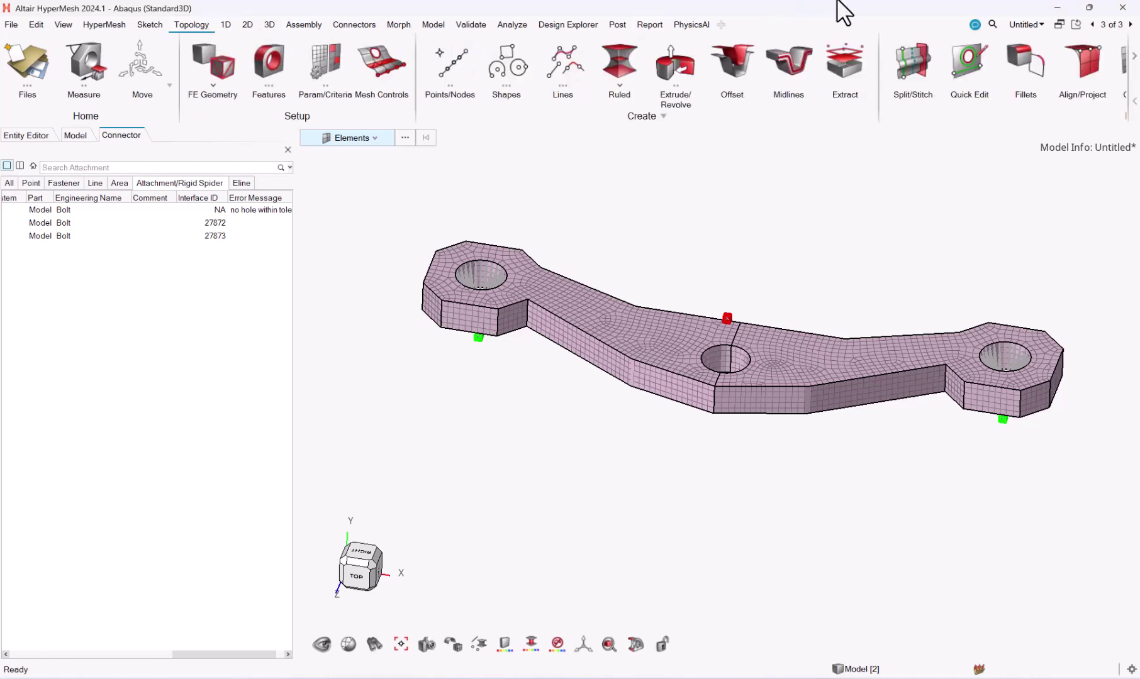
{"action": "left_click", "coordinate": [912, 50]}
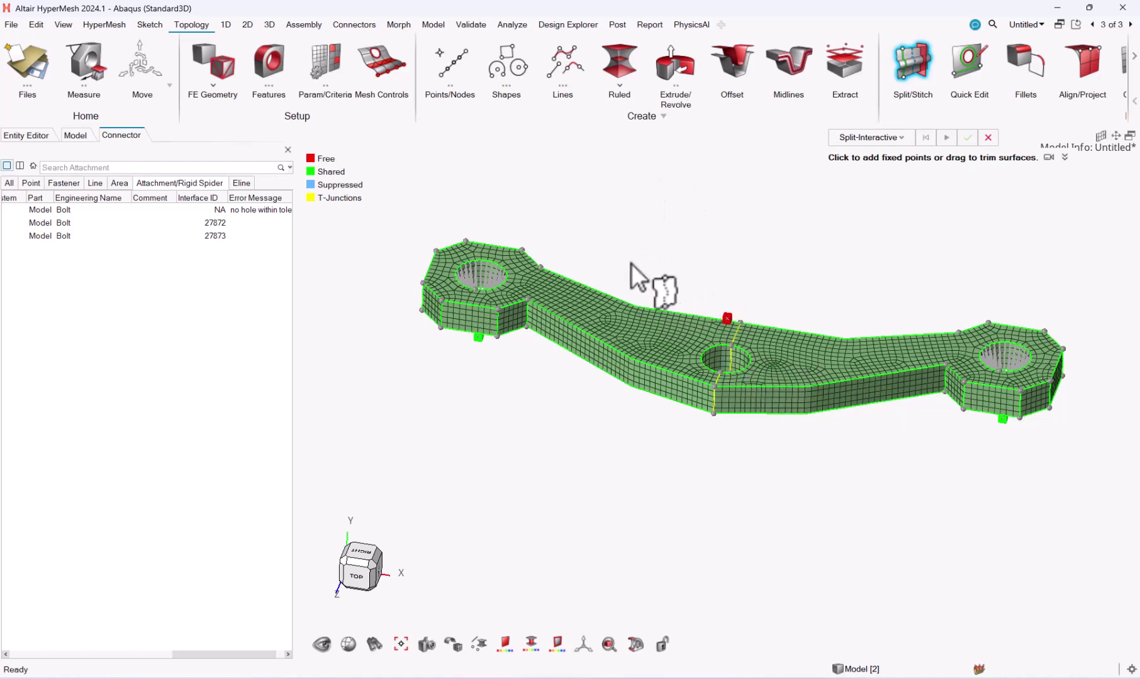
{"action": "key", "text": "Escape"}
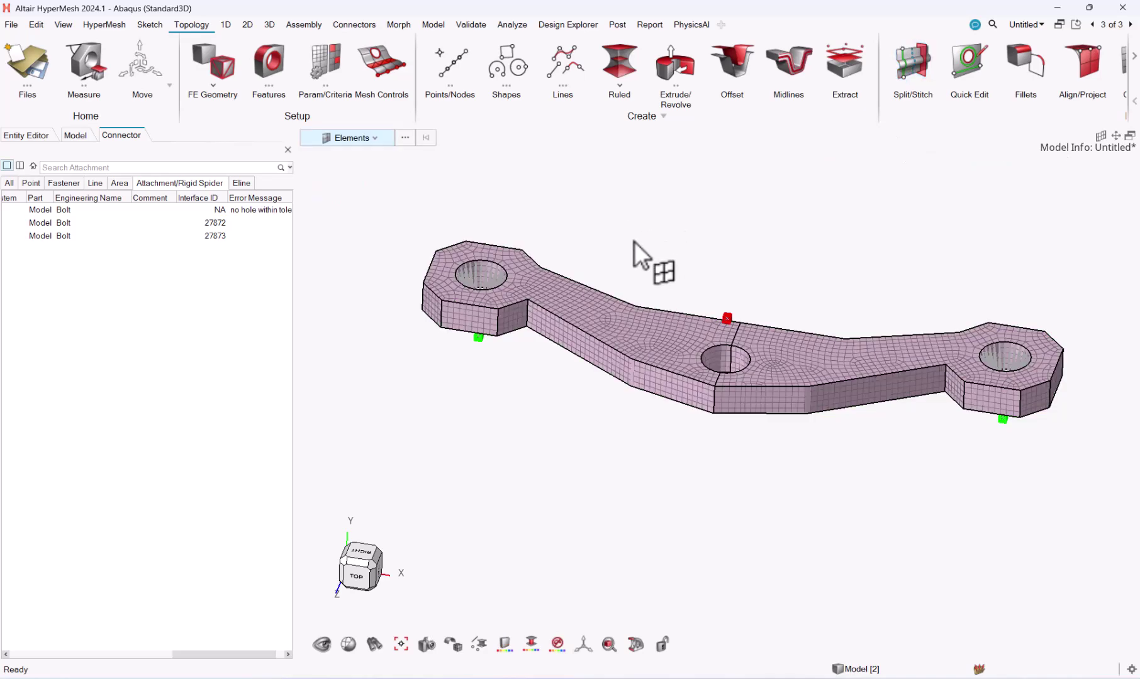
Delete all of the bracket's mesh elements and join its two solids with Boolean Combine, without merging them or keeping a common interface
{"action": "left_click_drag", "start_coordinate": [400, 188], "coordinate": [1089, 441]}
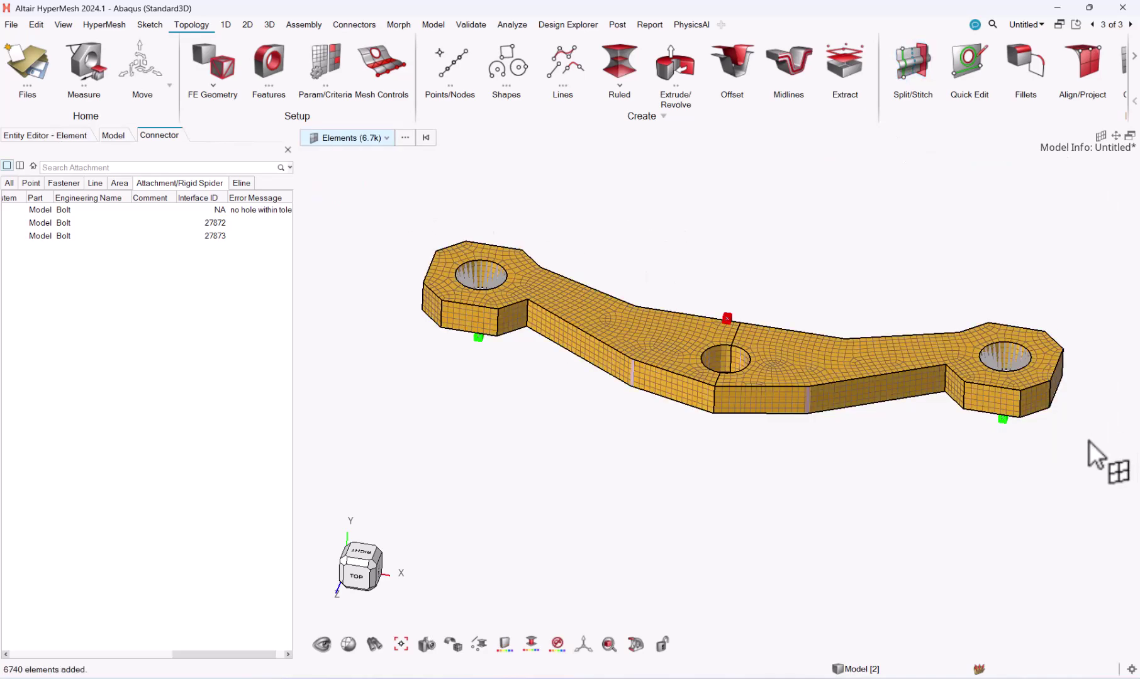
{"action": "key", "text": "Delete"}
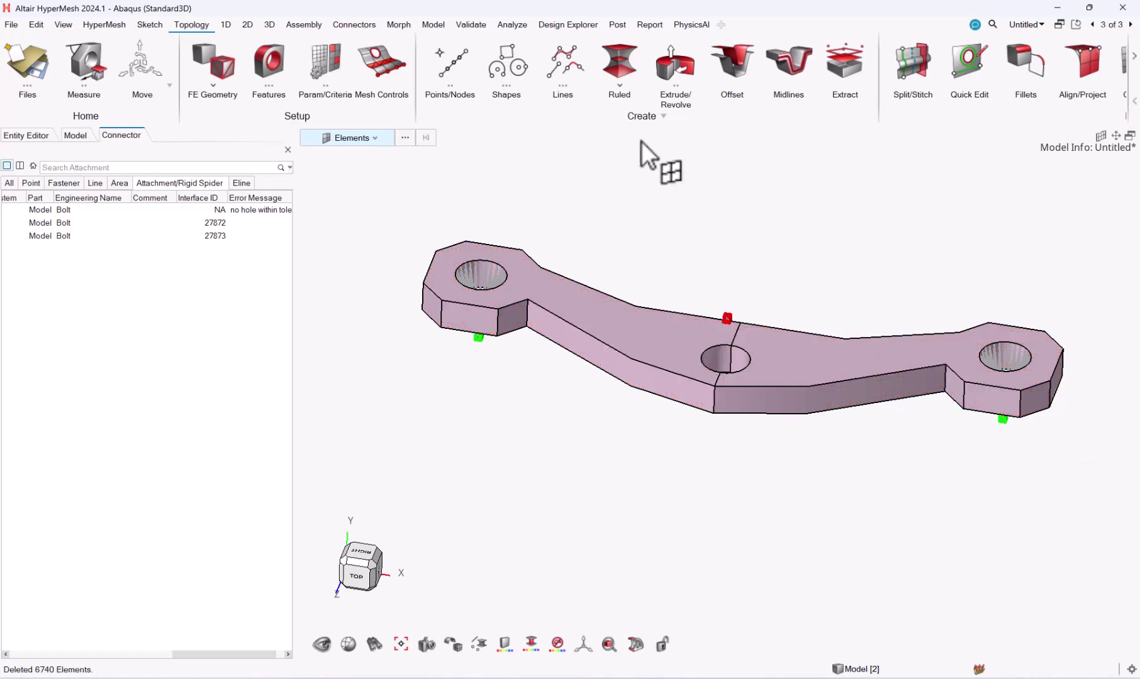
{"action": "left_click", "coordinate": [275, 24]}
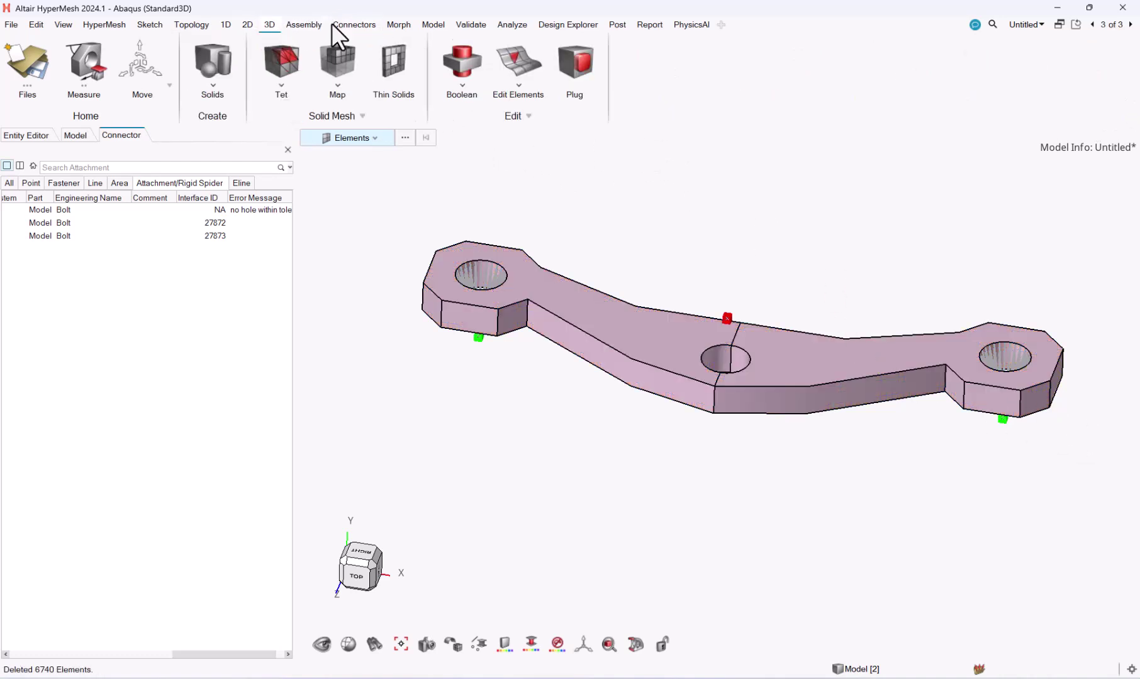
{"action": "left_click", "coordinate": [456, 59]}
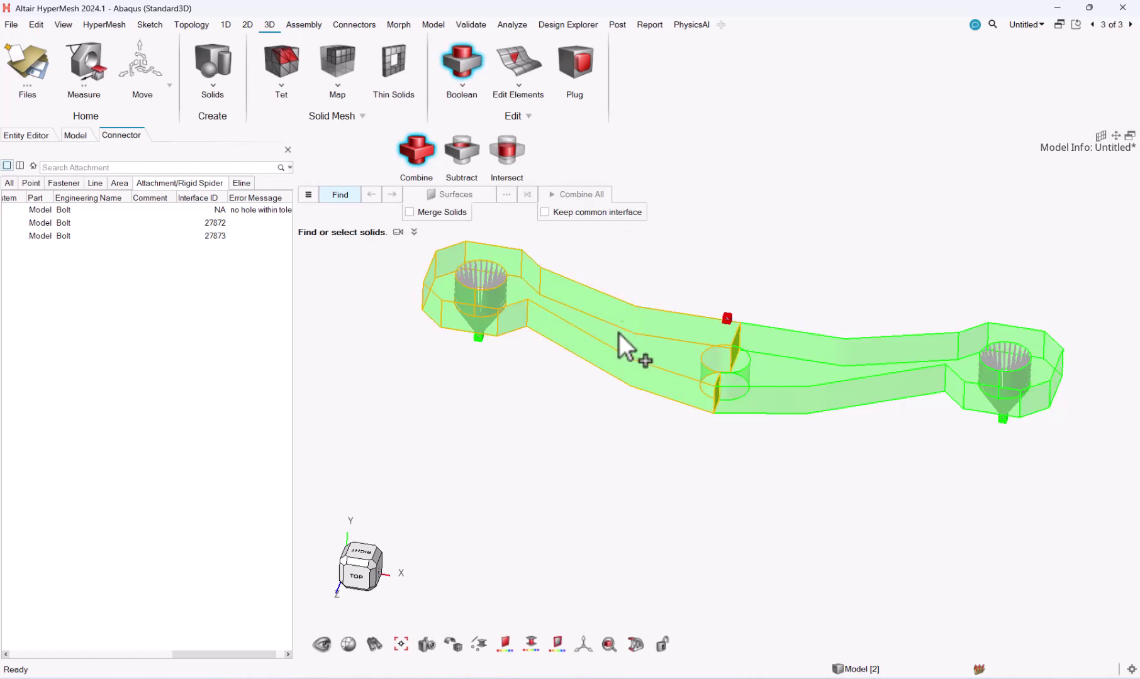
{"action": "left_click", "coordinate": [646, 339]}
{"action": "left_click", "coordinate": [800, 368]}
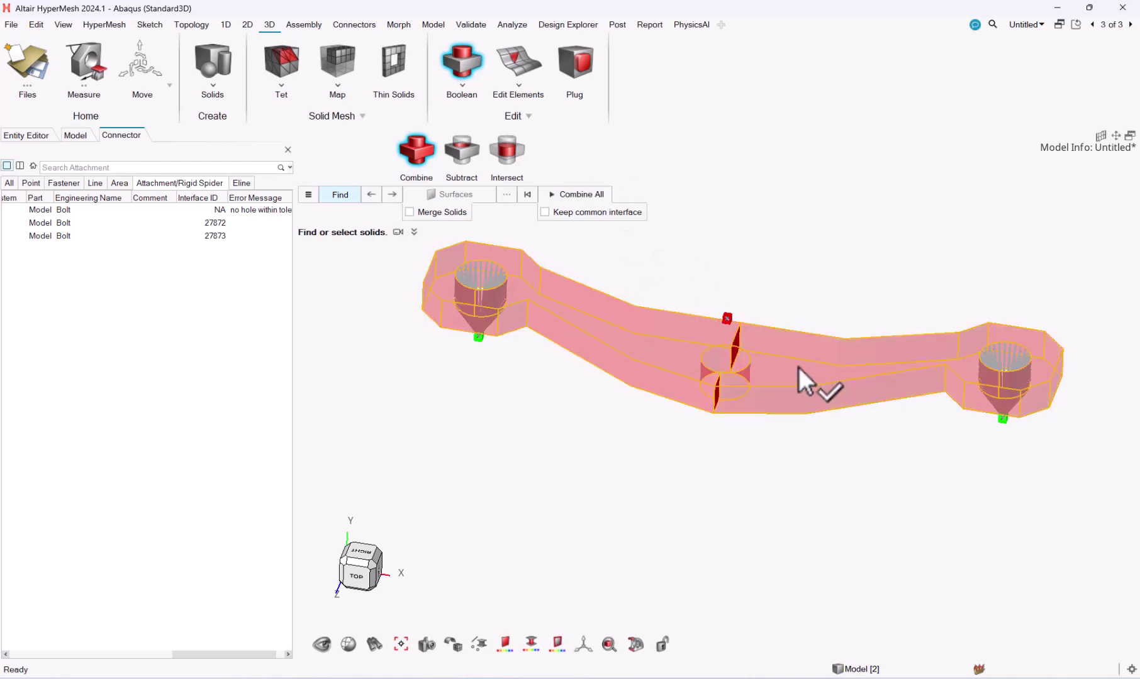
{"action": "left_click", "coordinate": [584, 193]}
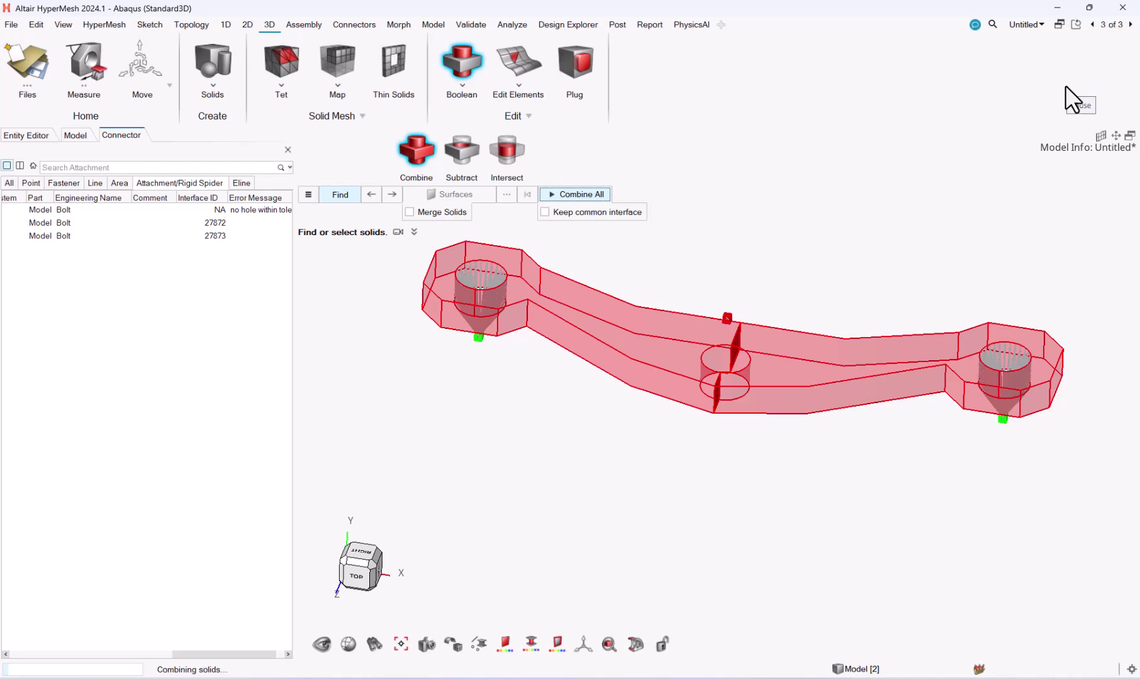
Mesh the connected bracket geometry with Thin Solids, using automatic source and target detection, and leave the tool
{"action": "left_click", "coordinate": [391, 68]}
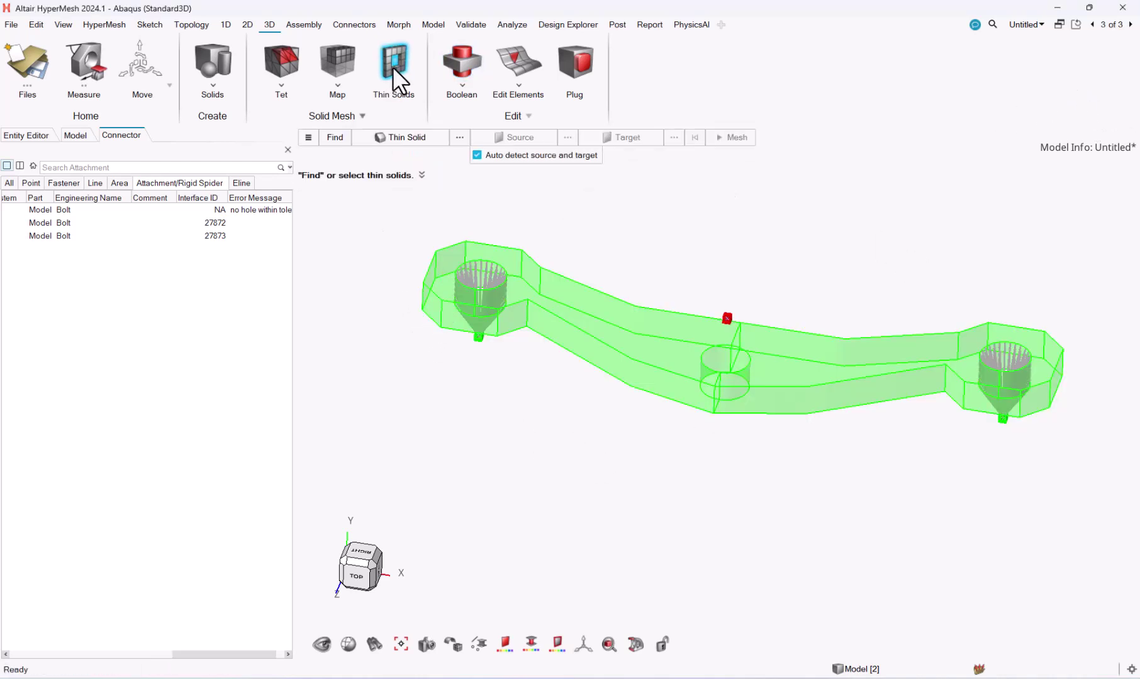
{"action": "left_click", "coordinate": [676, 337]}
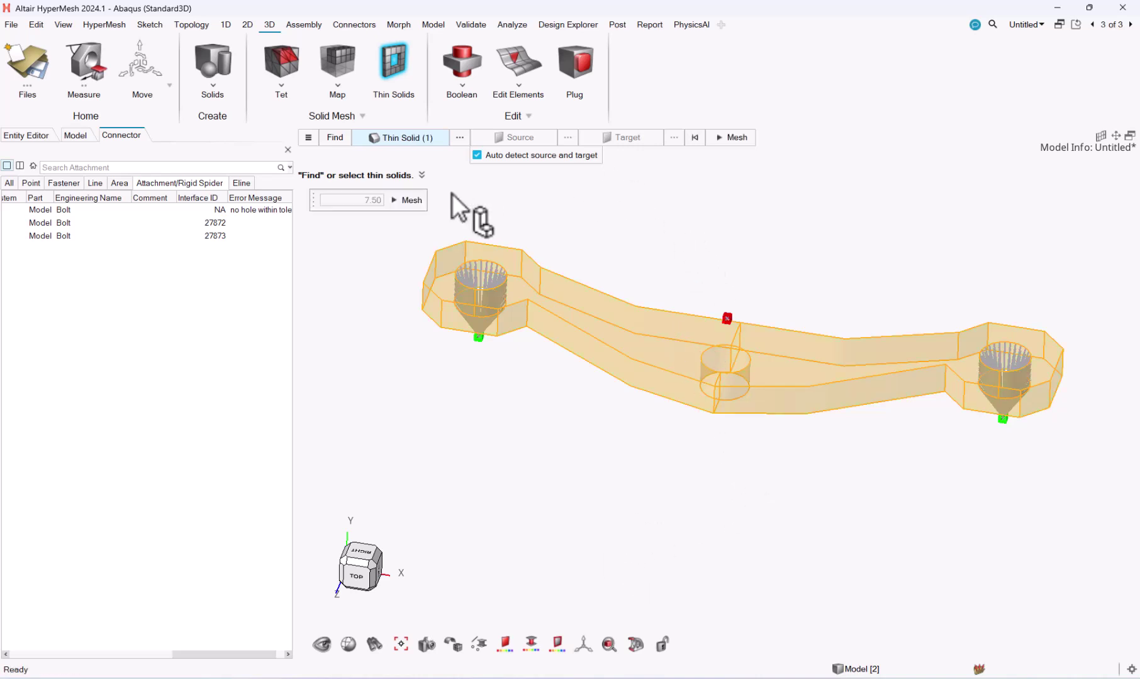
{"action": "left_click", "coordinate": [412, 199]}
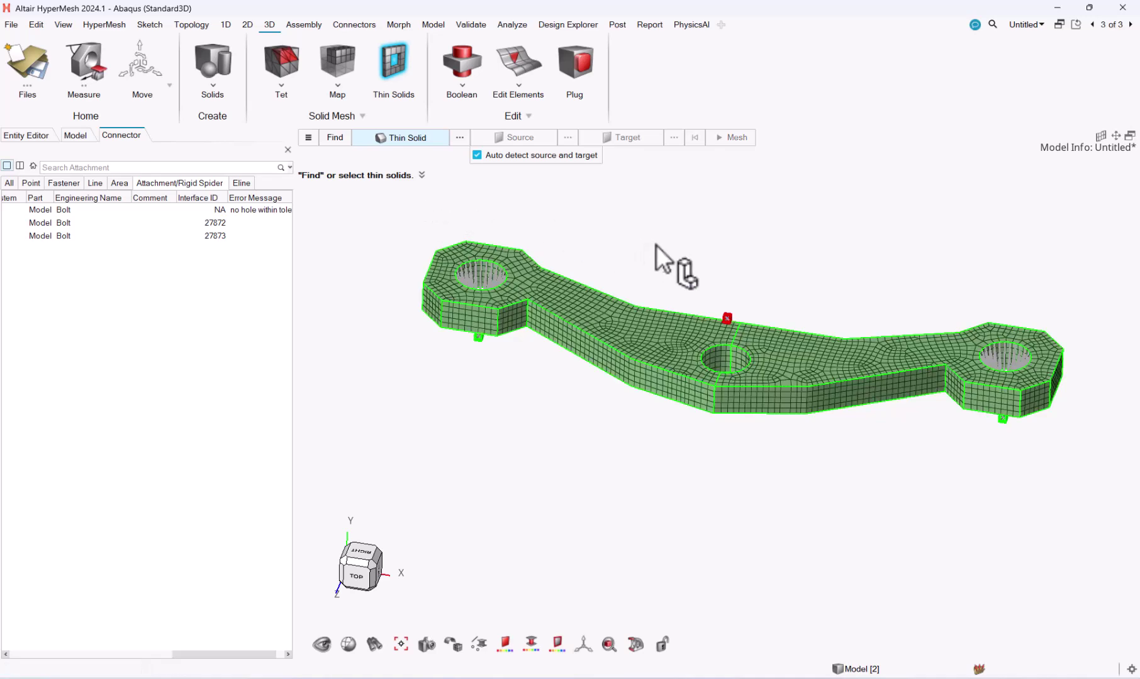
{"action": "key", "text": "Escape"}
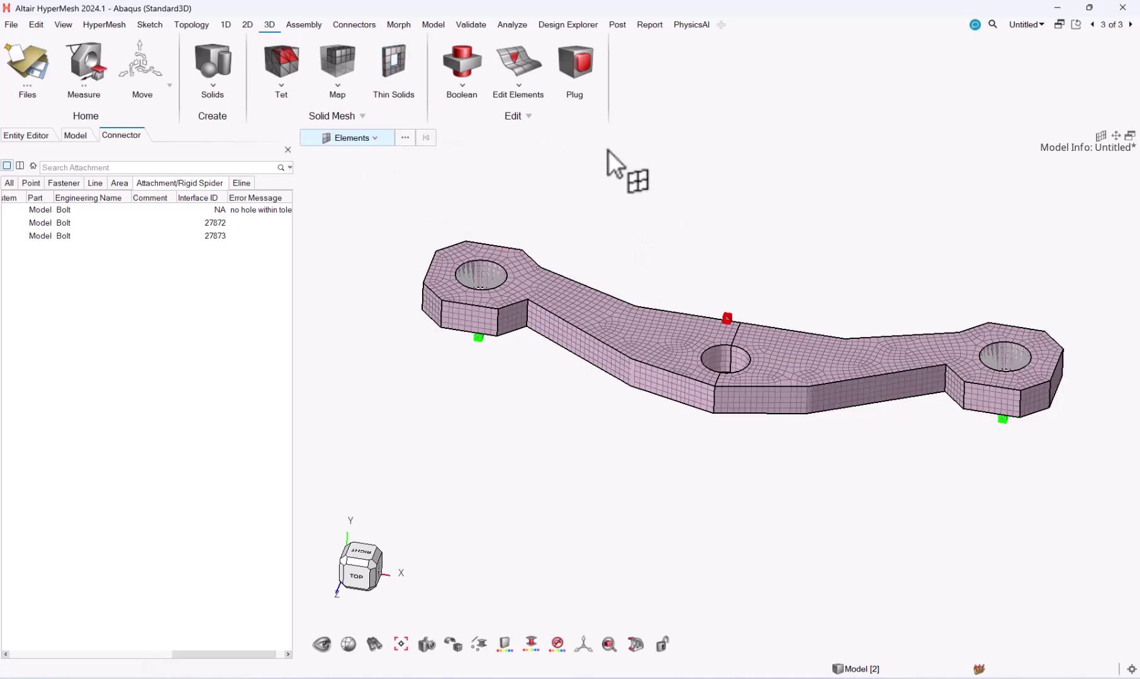
Select the unrealized attachment at the bracket's middle hole, realize it on the new mesh, and inspect it
{"action": "left_click", "coordinate": [377, 138]}
{"action": "left_click", "coordinate": [345, 168]}
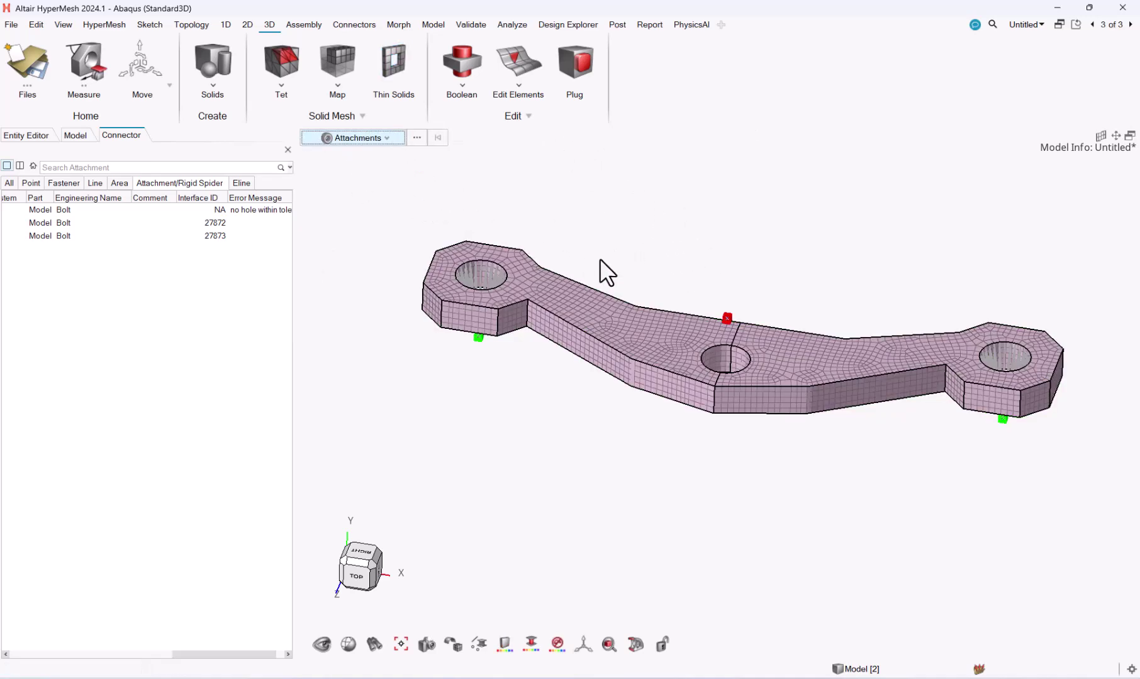
{"action": "left_click_drag", "start_coordinate": [610, 260], "coordinate": [773, 340]}
{"action": "right_click", "coordinate": [737, 276]}
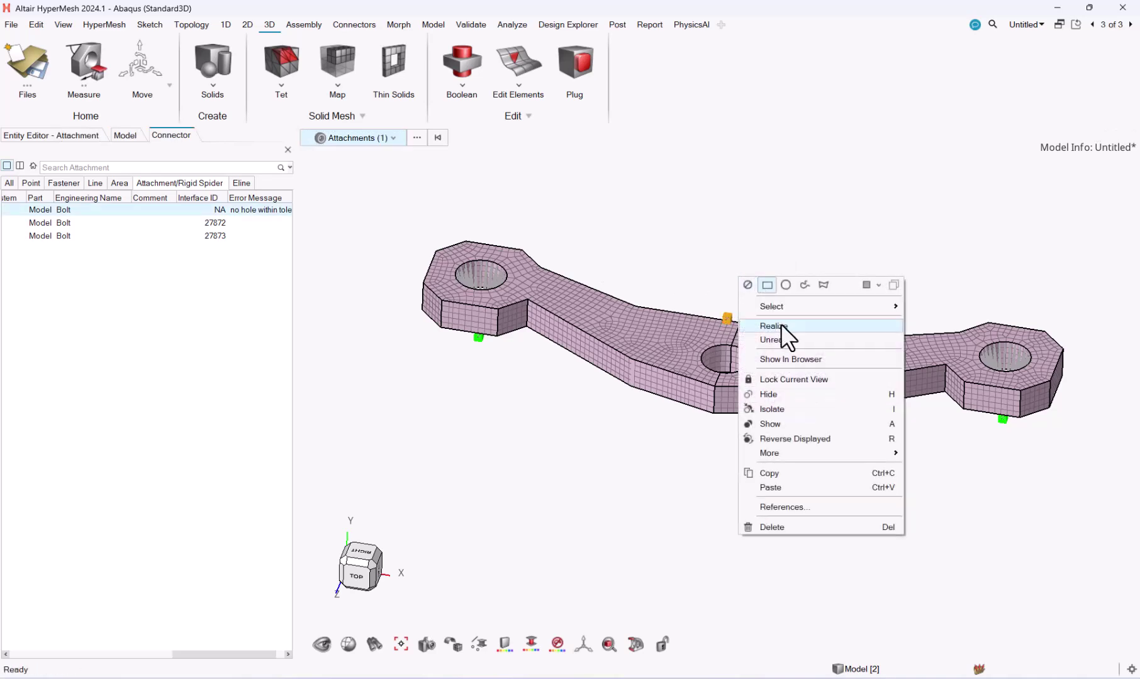
{"action": "left_click", "coordinate": [781, 324]}
{"action": "scroll", "coordinate": [656, 365], "scroll_direction": "down", "scroll_amount": 1}
{"action": "middle_click_drag", "start_coordinate": [669, 396], "coordinate": [673, 396]}
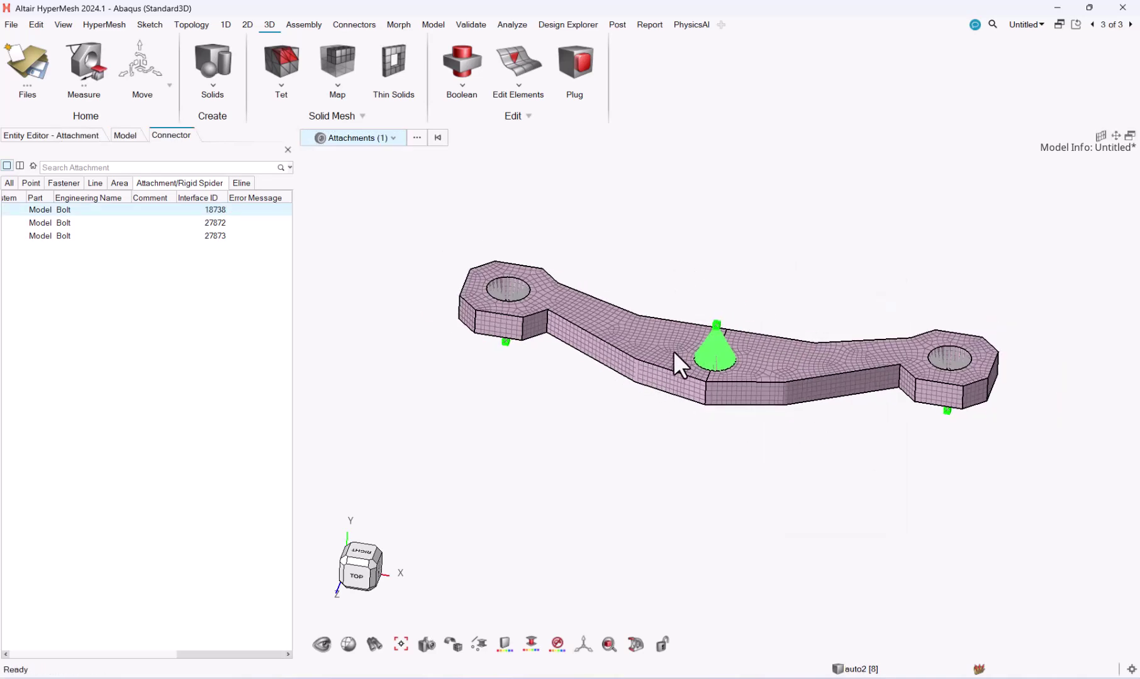
{"action": "left_click", "coordinate": [674, 354]}
{"action": "middle_click_drag", "start_coordinate": [771, 405], "coordinate": [781, 387]}
{"action": "right_click_drag", "start_coordinate": [780, 393], "coordinate": [575, 370]}
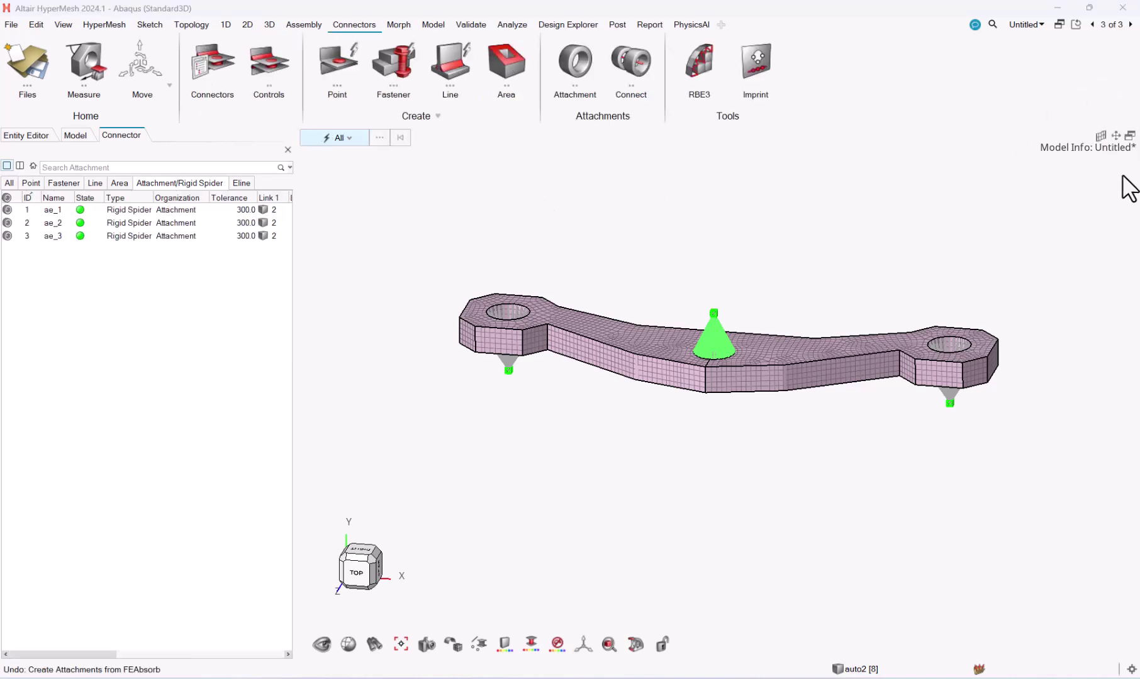
Show both model windows side by side, activate the bracket_support.hm model, and expand its window to full size
{"action": "left_click", "coordinate": [1130, 136]}
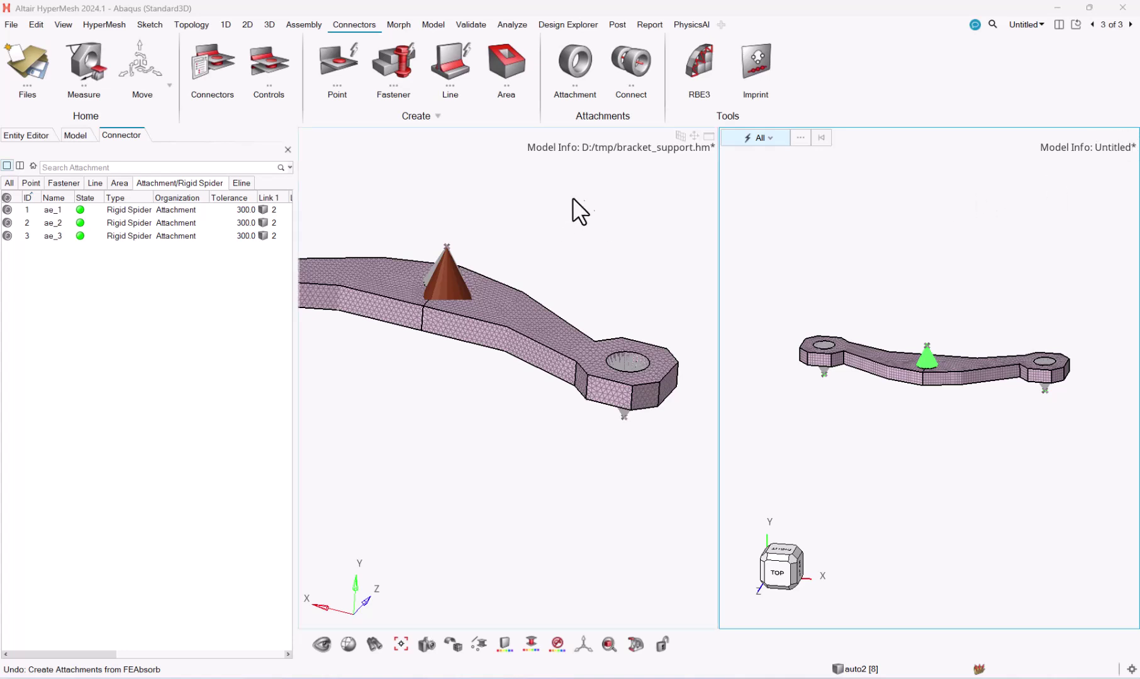
{"action": "left_click", "coordinate": [637, 197]}
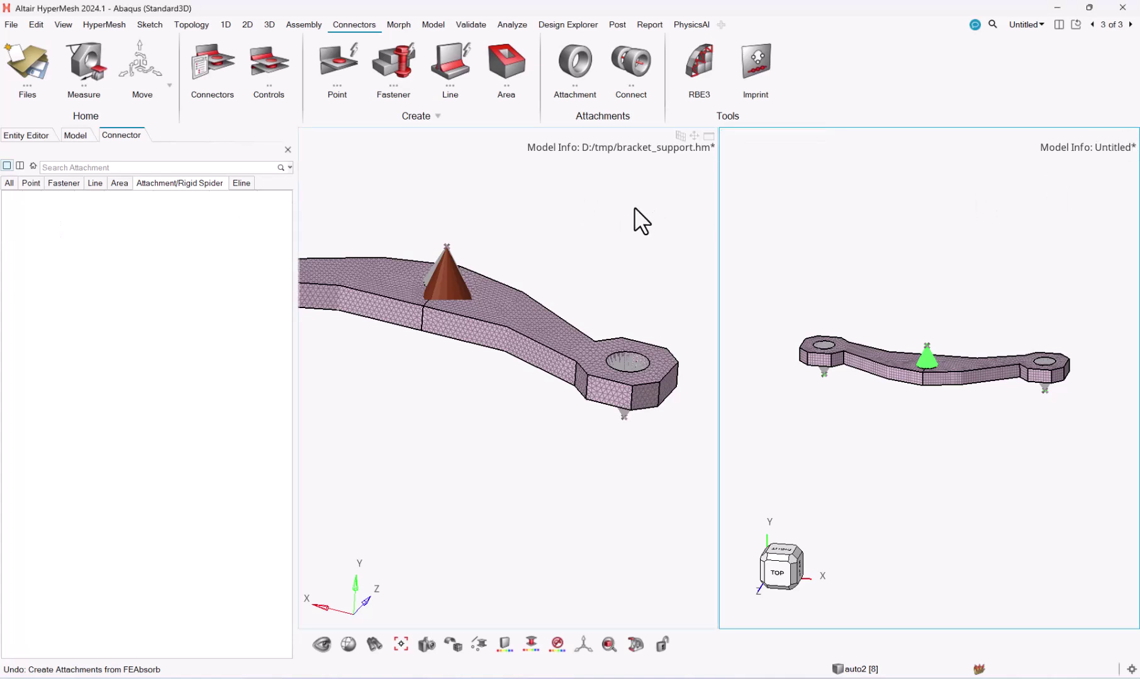
{"action": "left_click", "coordinate": [631, 209]}
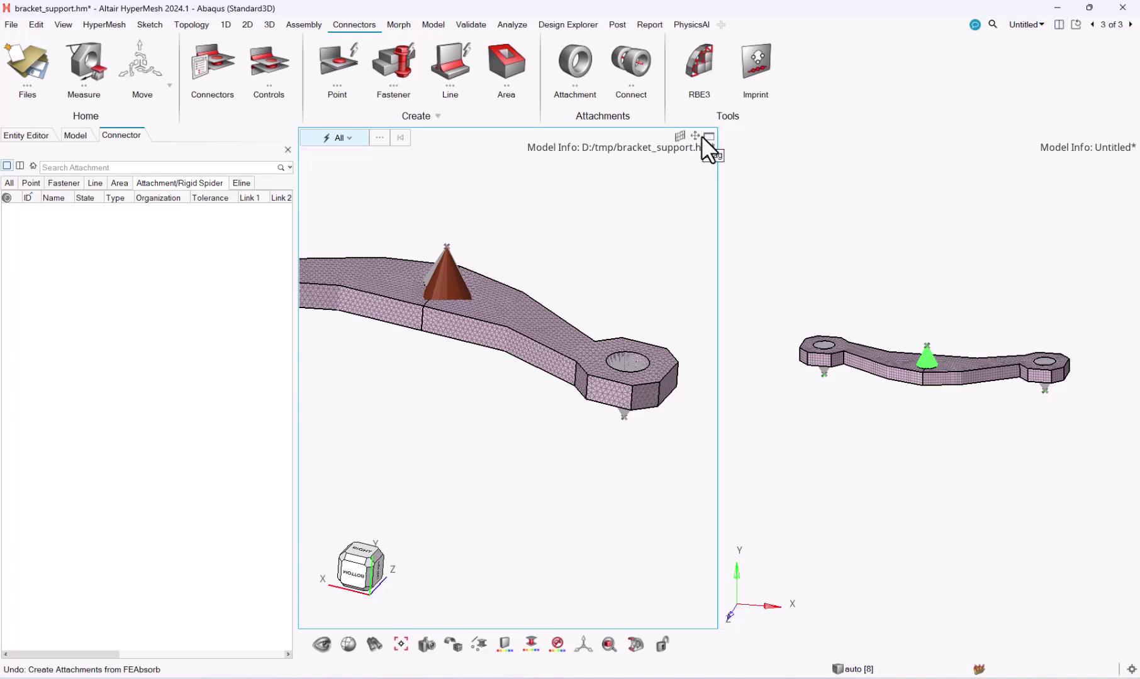
{"action": "left_click", "coordinate": [709, 136]}
Absorb the existing rigid elements at the bracket_support.hm model's holes into attachments of type Rigid Spider
{"action": "middle_click_drag", "start_coordinate": [623, 432], "coordinate": [631, 524]}
{"action": "left_click", "coordinate": [590, 75]}
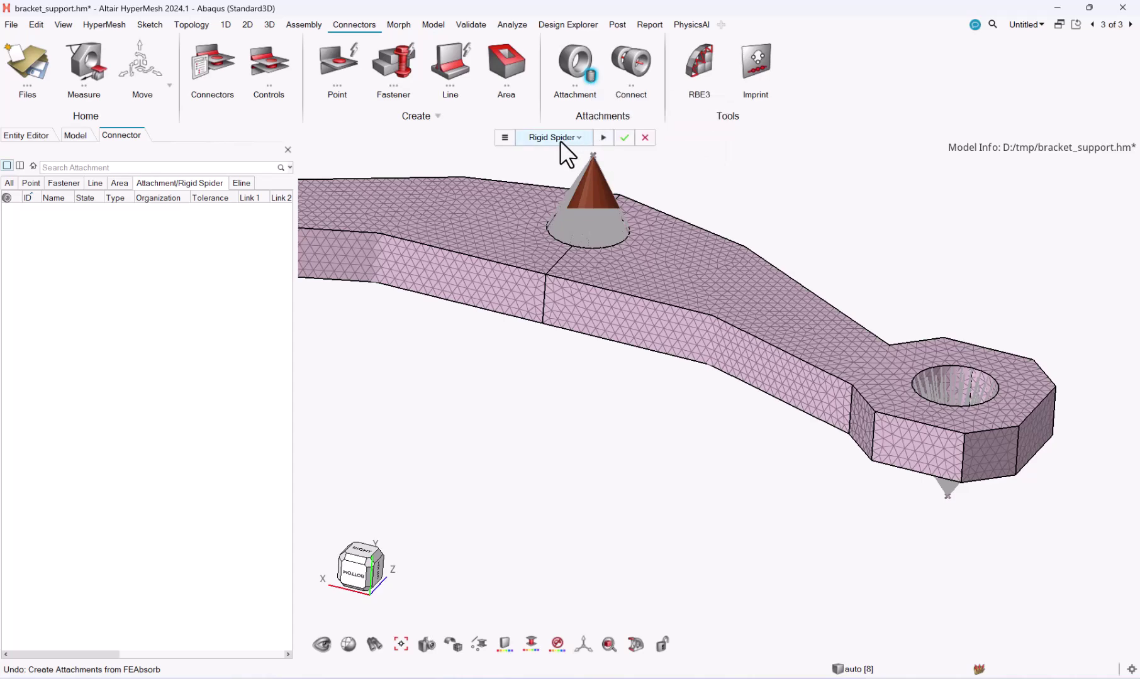
{"action": "scroll", "coordinate": [745, 233], "scroll_direction": "down", "scroll_amount": 2}
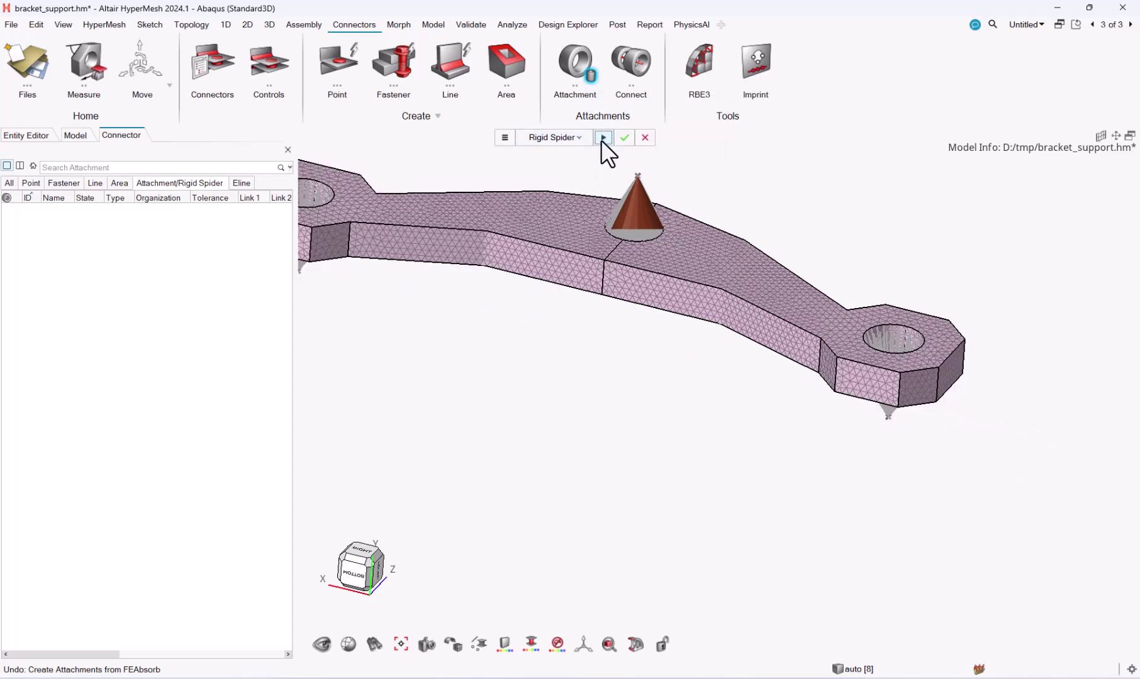
{"action": "left_click", "coordinate": [601, 137]}
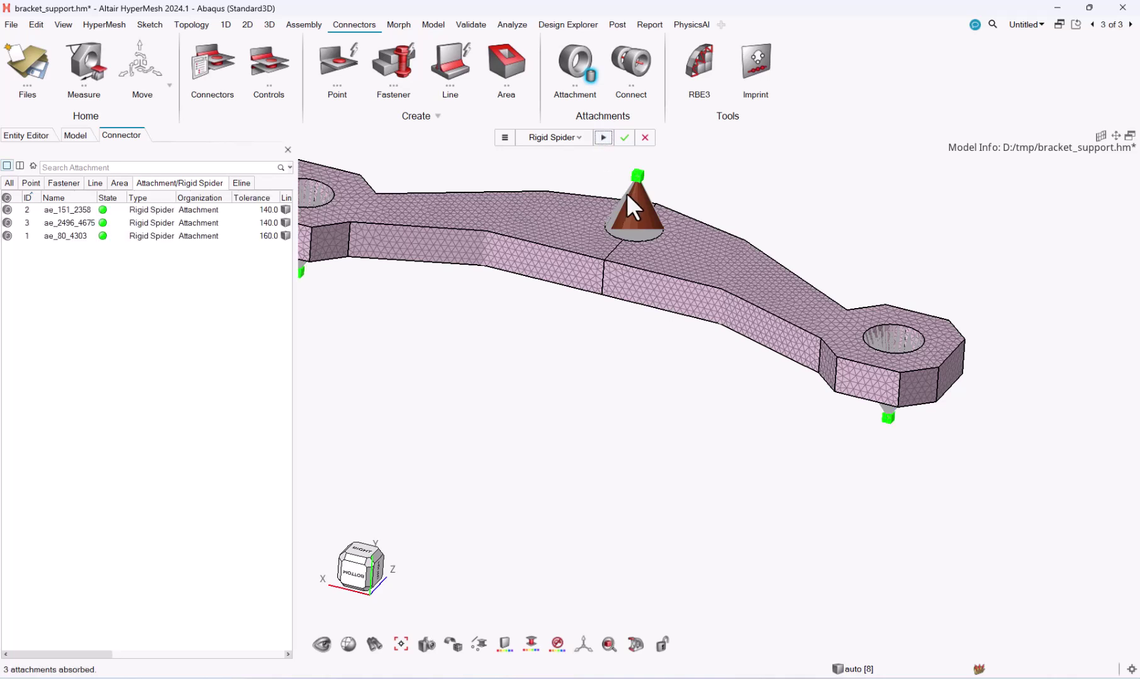